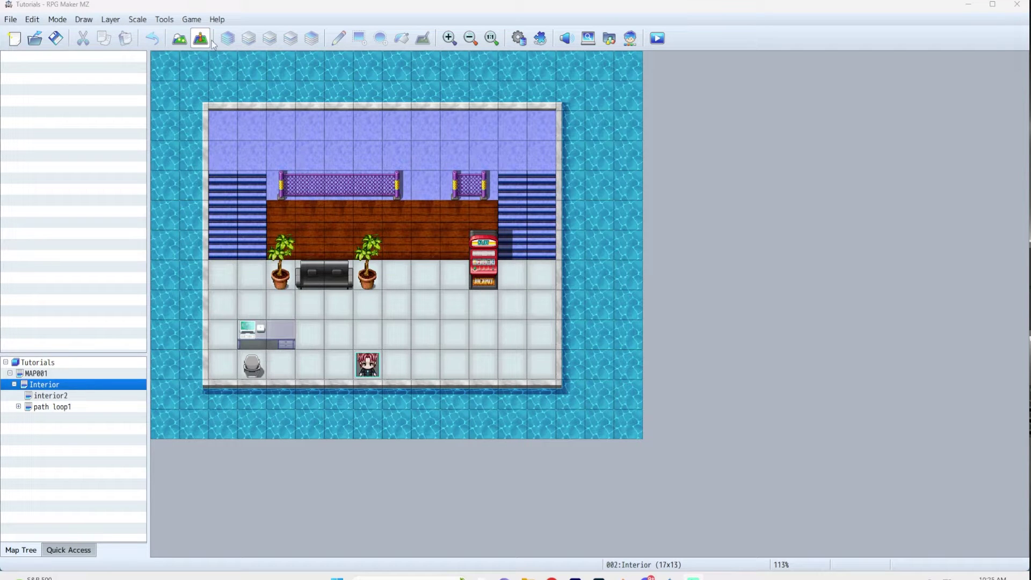
Step: Create a quick Door event on the Interior back-wall tile
right_click(423, 252)
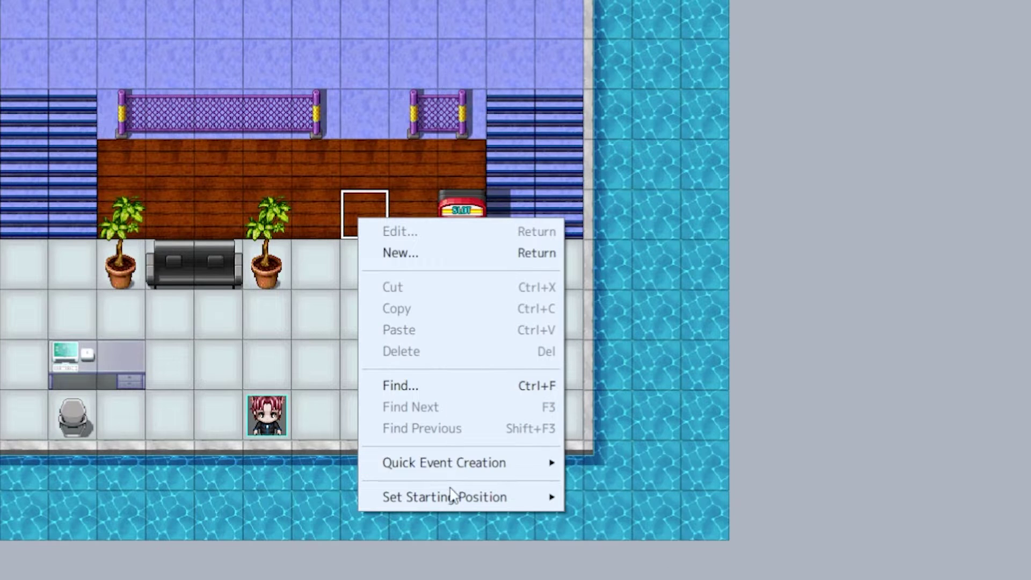
mouse_move(454, 465)
mouse_move(536, 465)
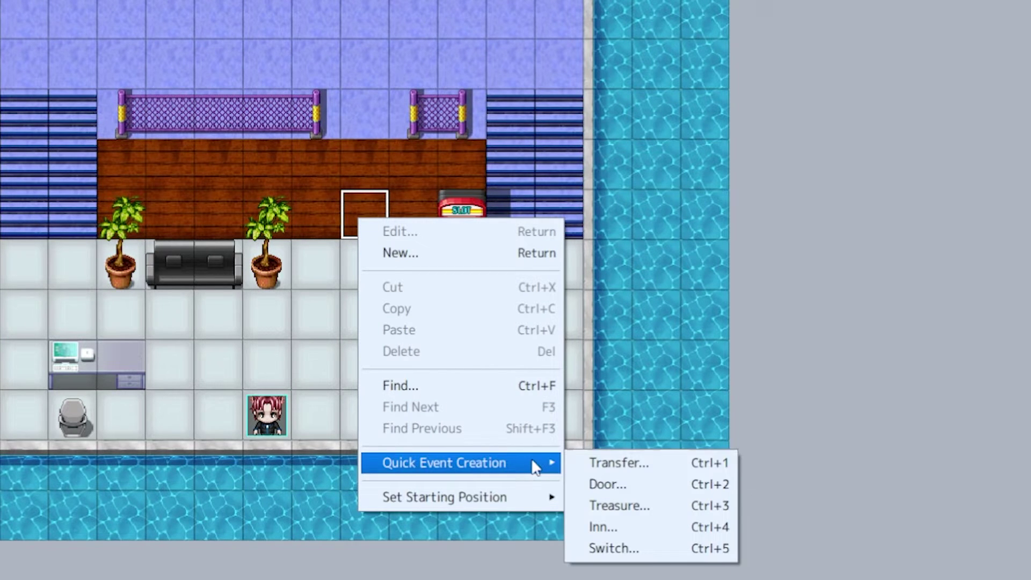
click(606, 484)
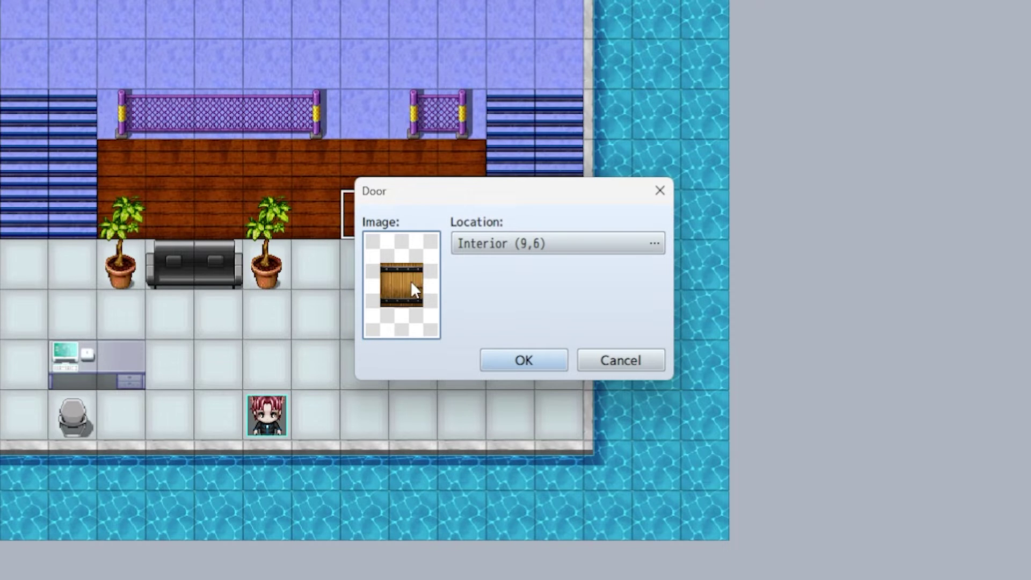
Step: Set the door image to the red door from the !SF_Door1 sheet
double_click(416, 280)
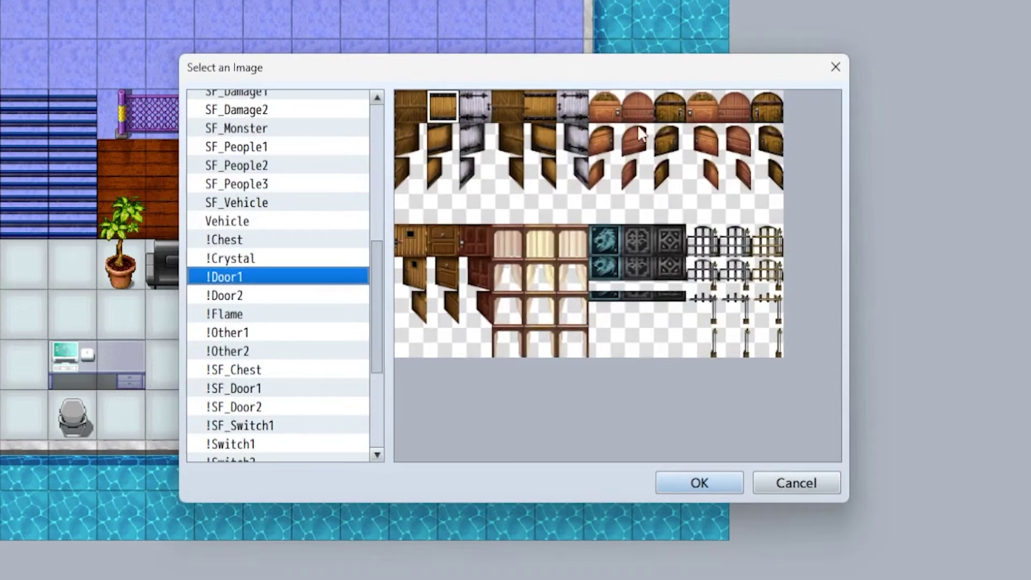
click(268, 300)
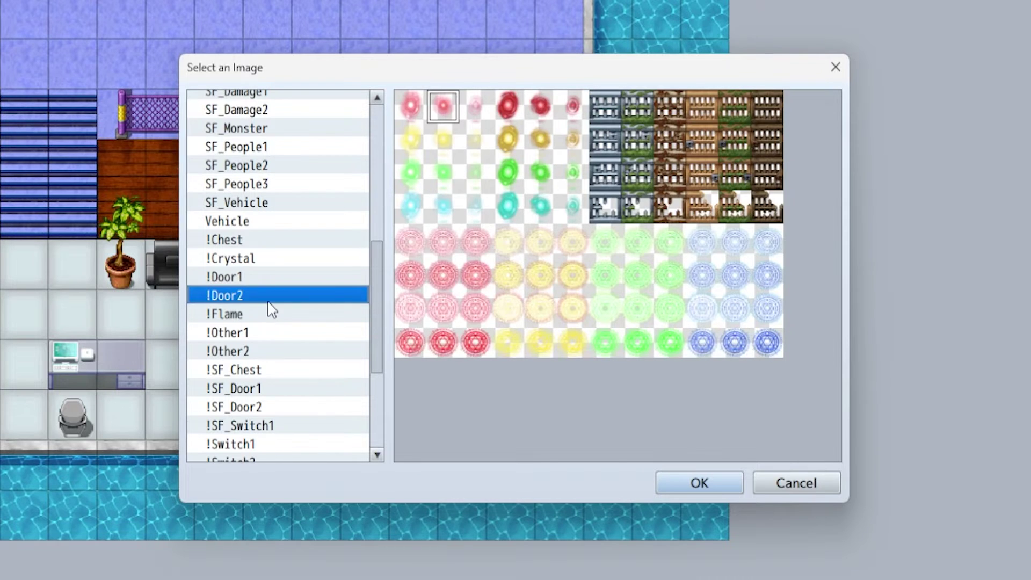
click(259, 278)
scroll(272, 376, down, 1)
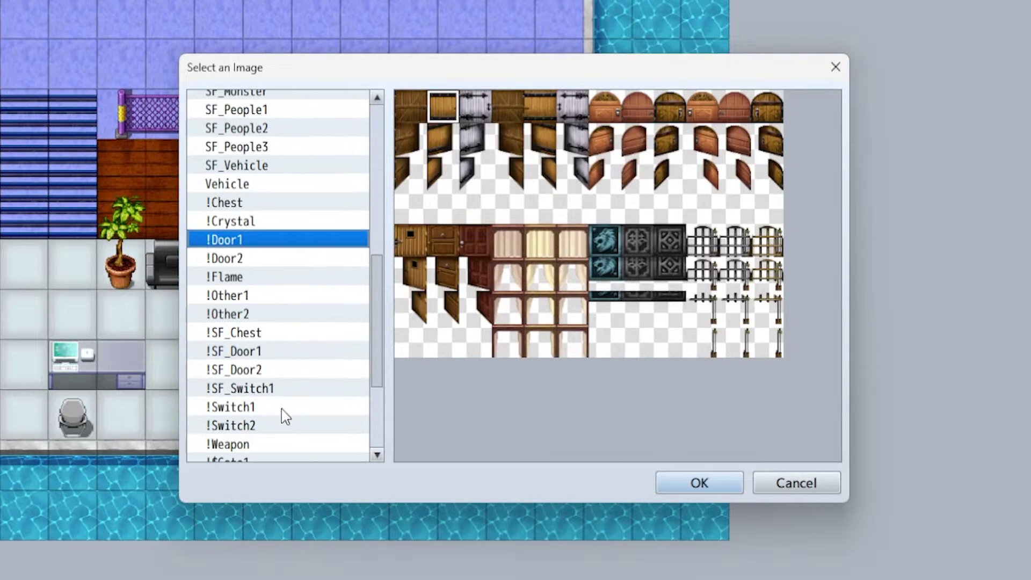
click(255, 351)
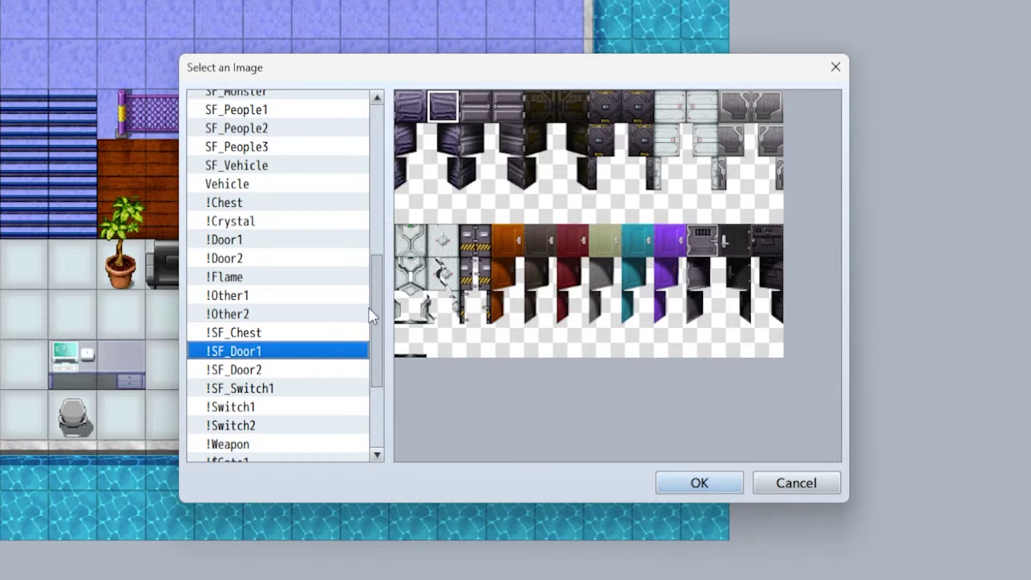
click(267, 371)
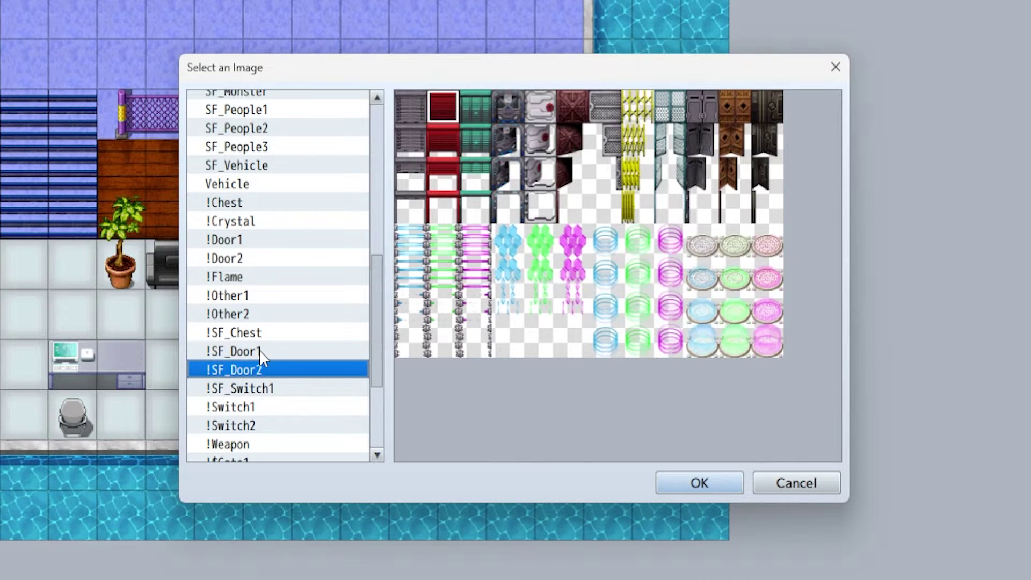
click(260, 351)
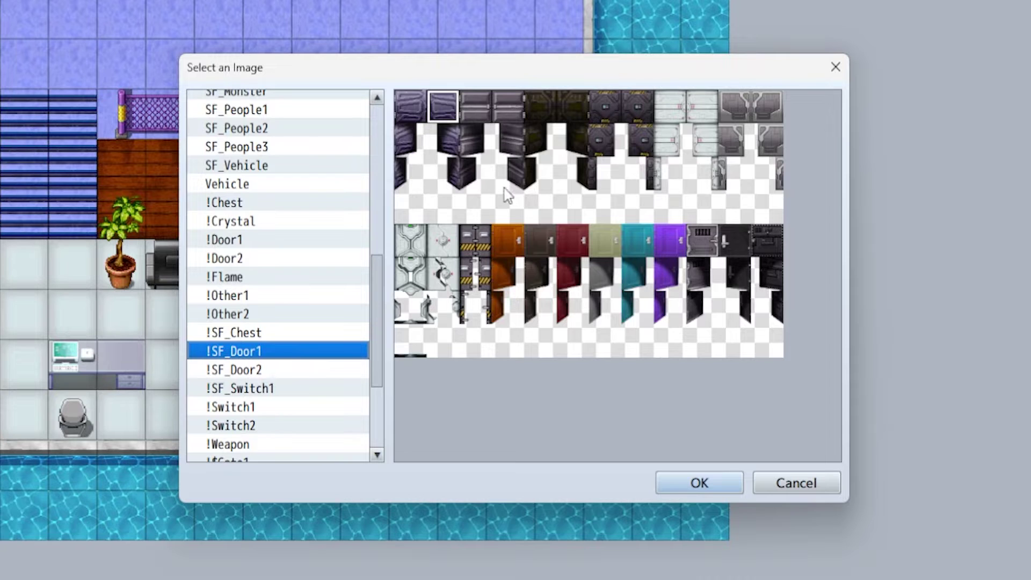
click(470, 245)
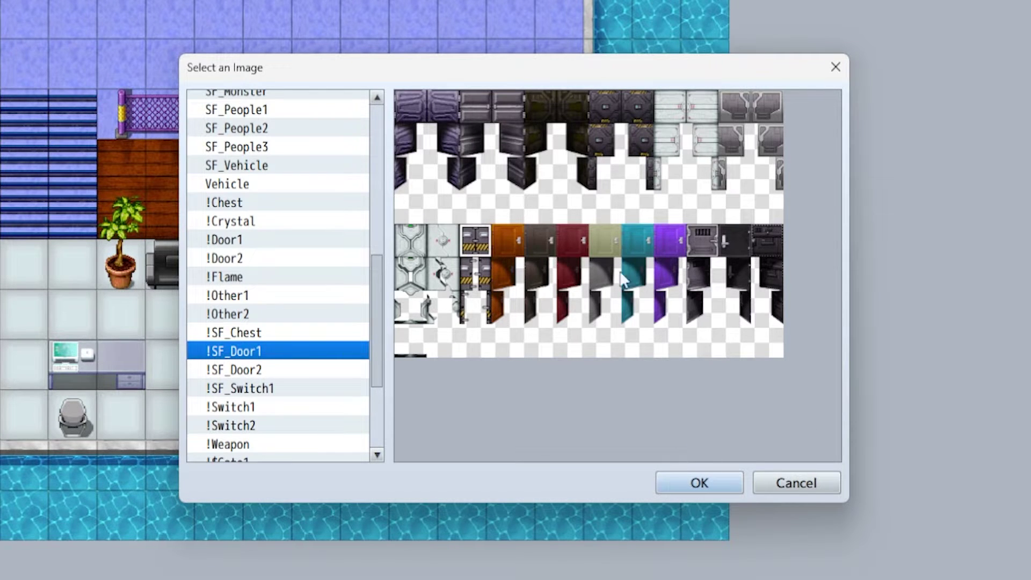
click(573, 240)
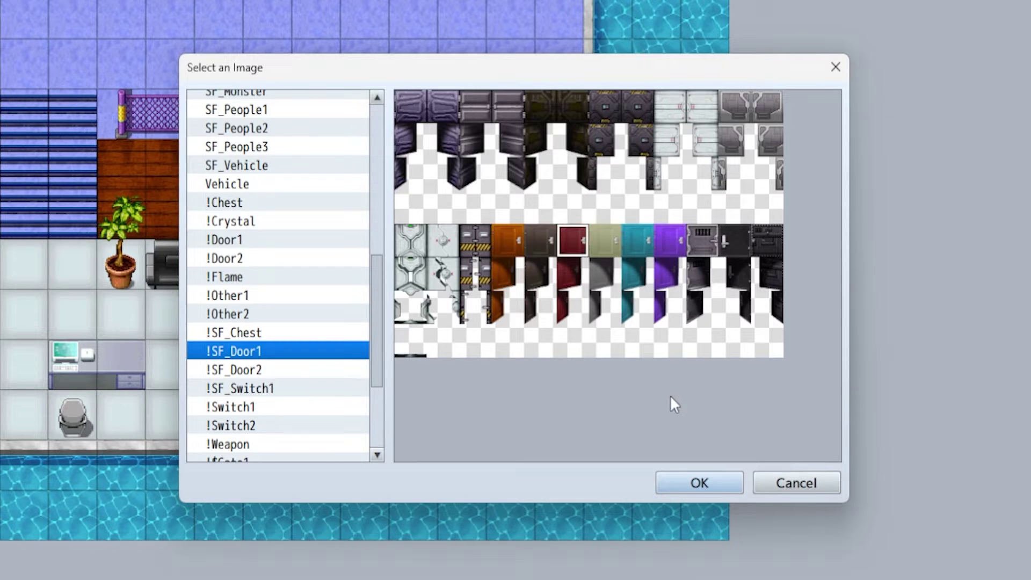
click(696, 482)
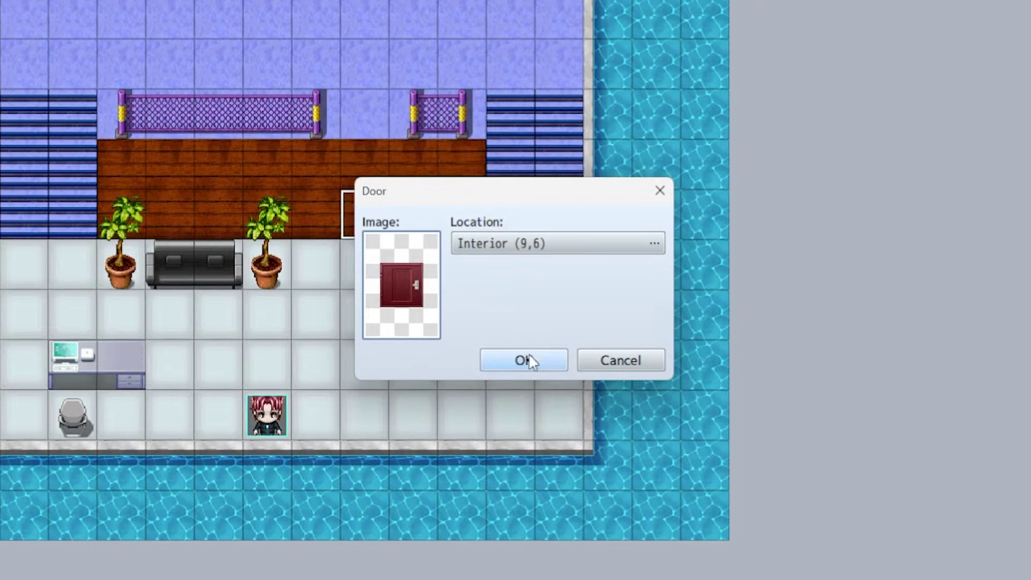
Step: Set the door's destination to interior2 tile (6,8) on the purple carpet
click(499, 245)
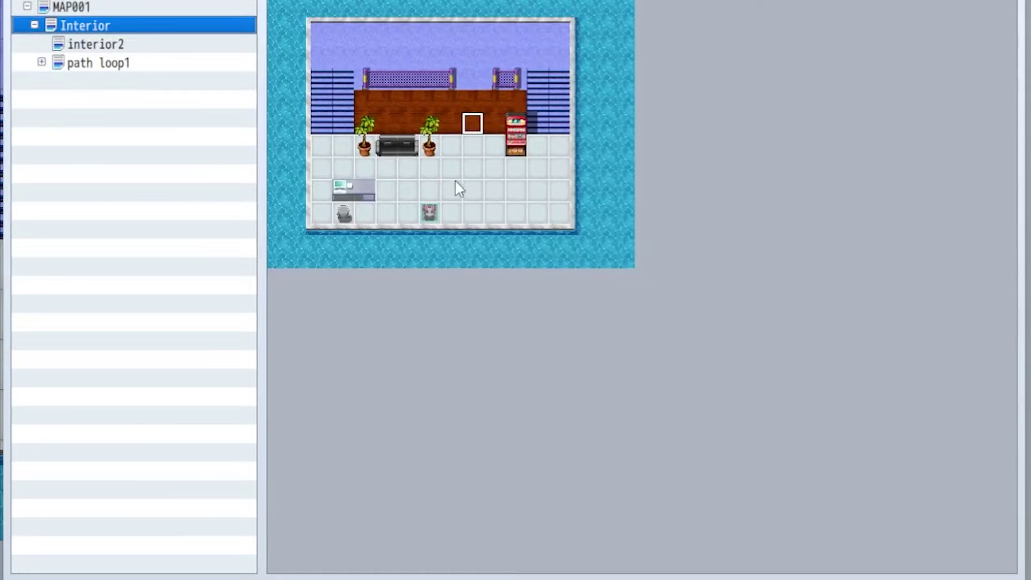
click(106, 43)
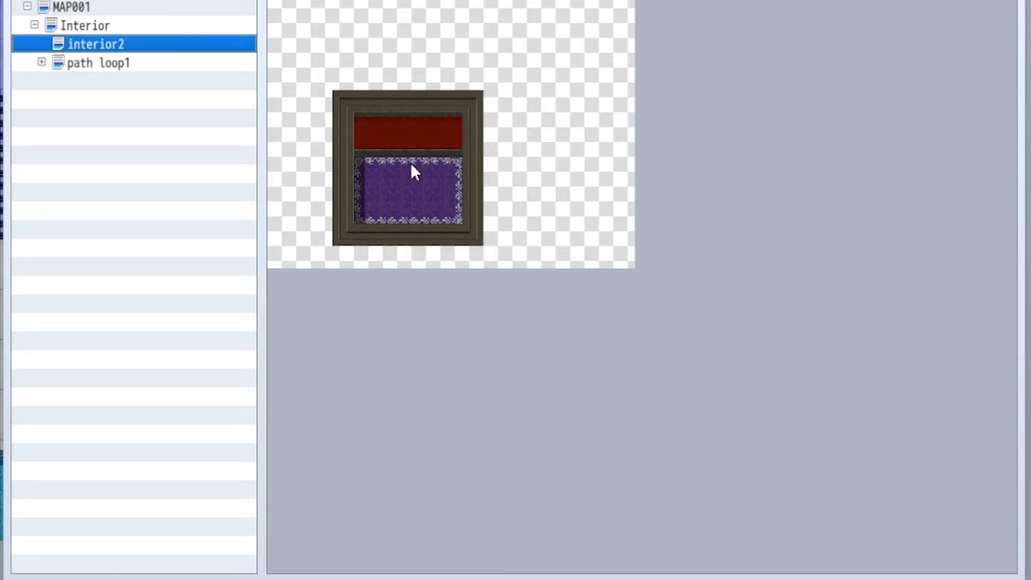
click(410, 171)
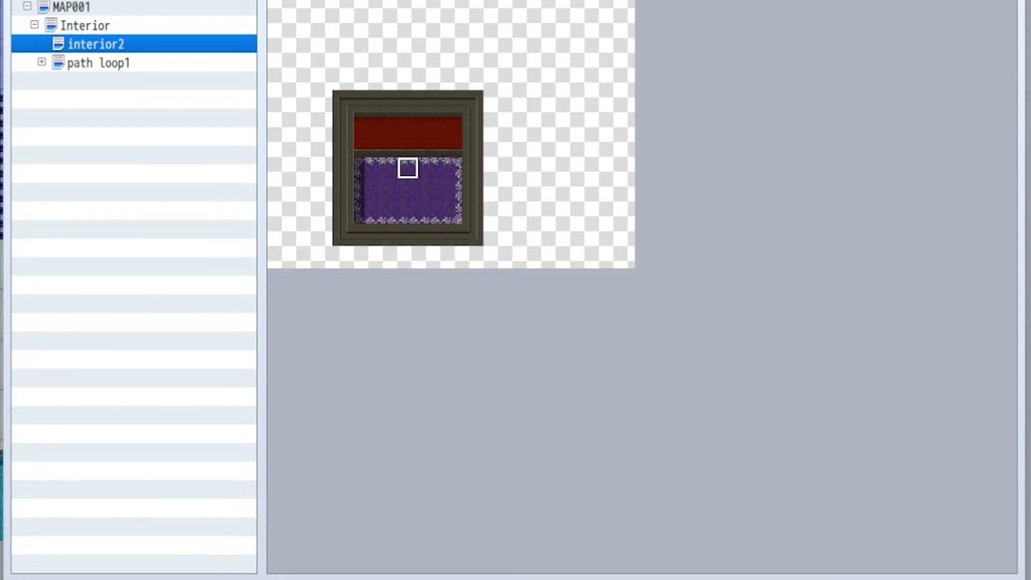
key(Return)
click(567, 363)
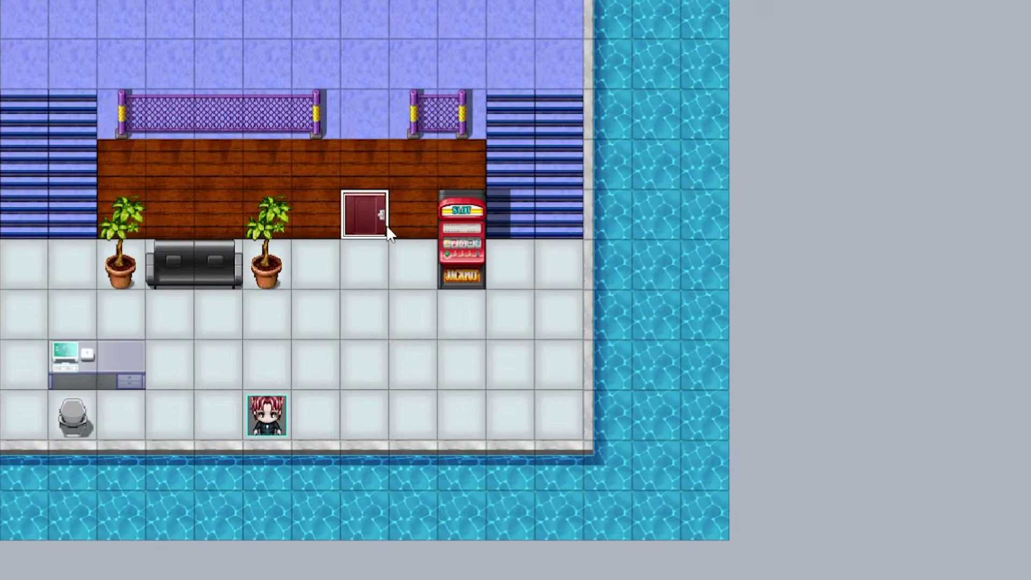
double_click(361, 231)
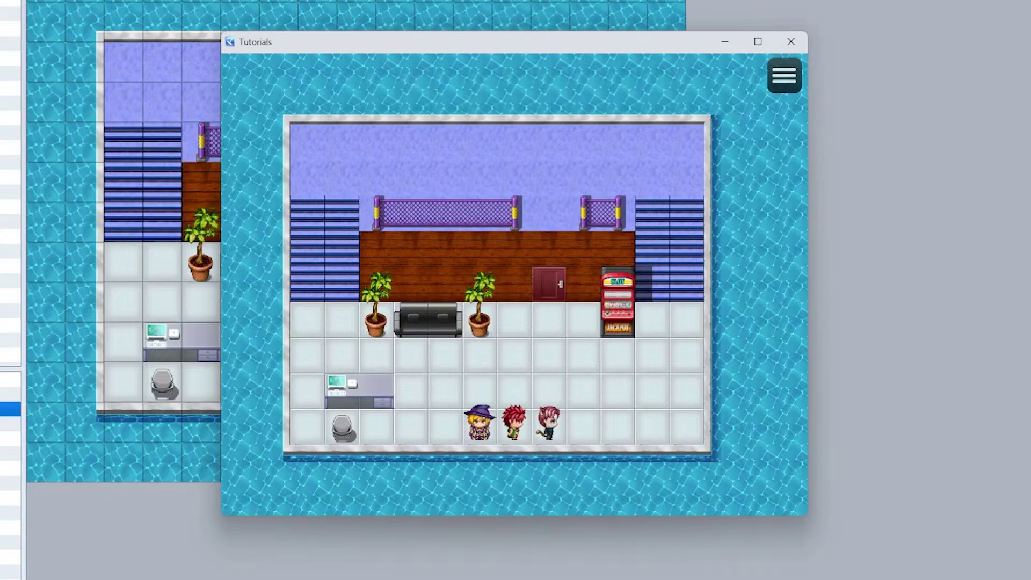
key(Up)
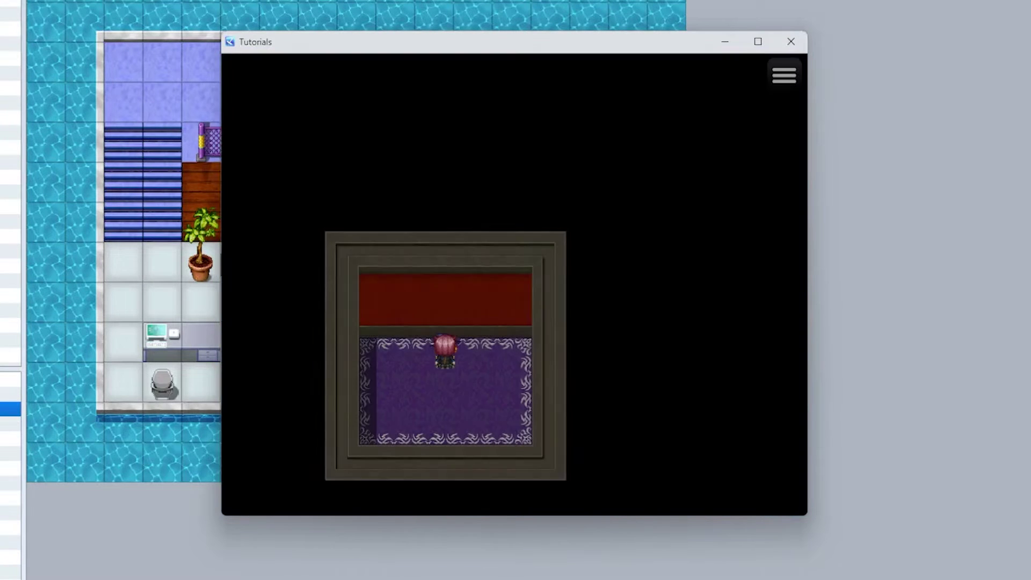
key(Up)
key(Down)
key(Down)
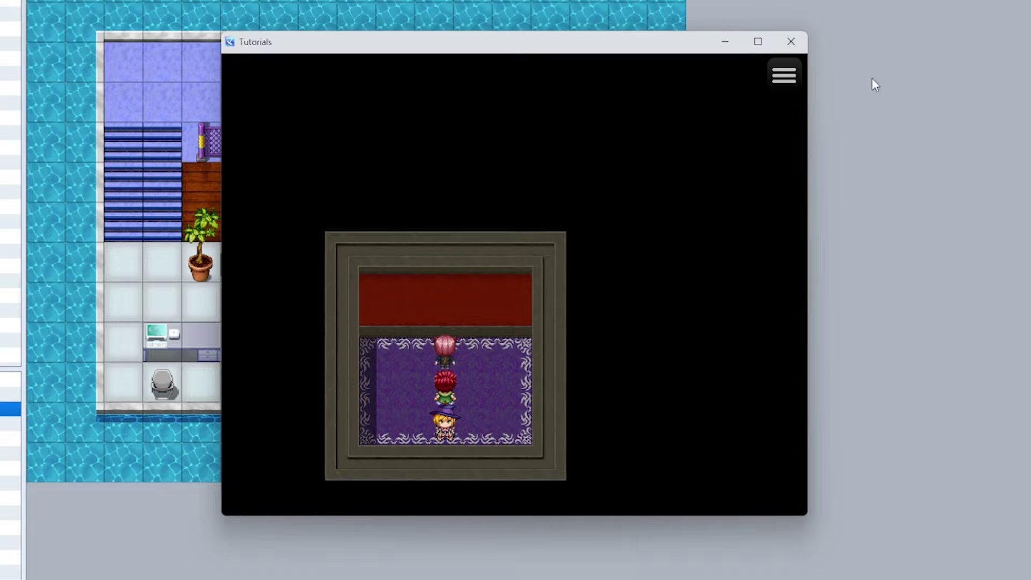
click(794, 43)
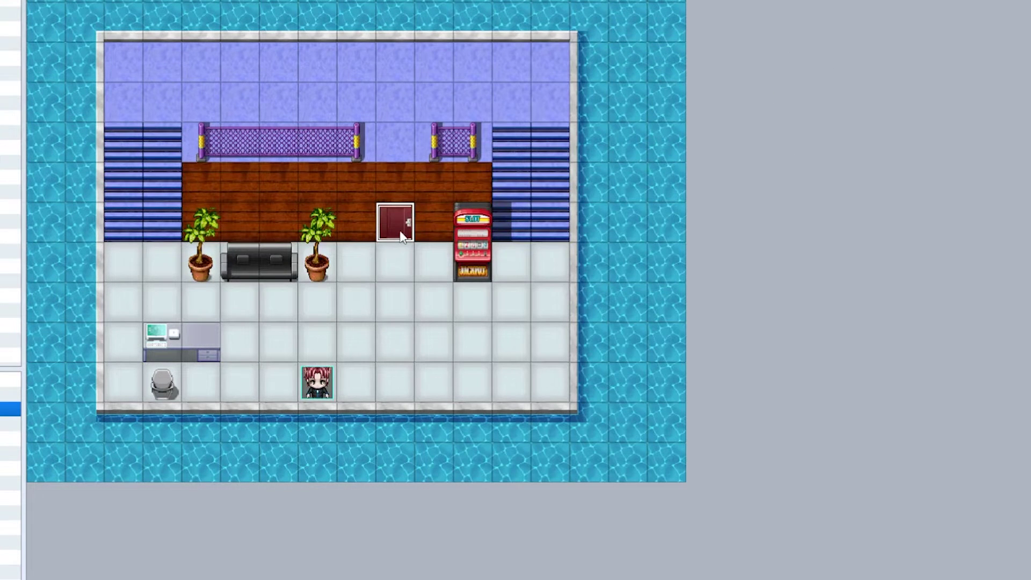
Step: Change the door event's trigger from Player Touch to Action Button
double_click(401, 237)
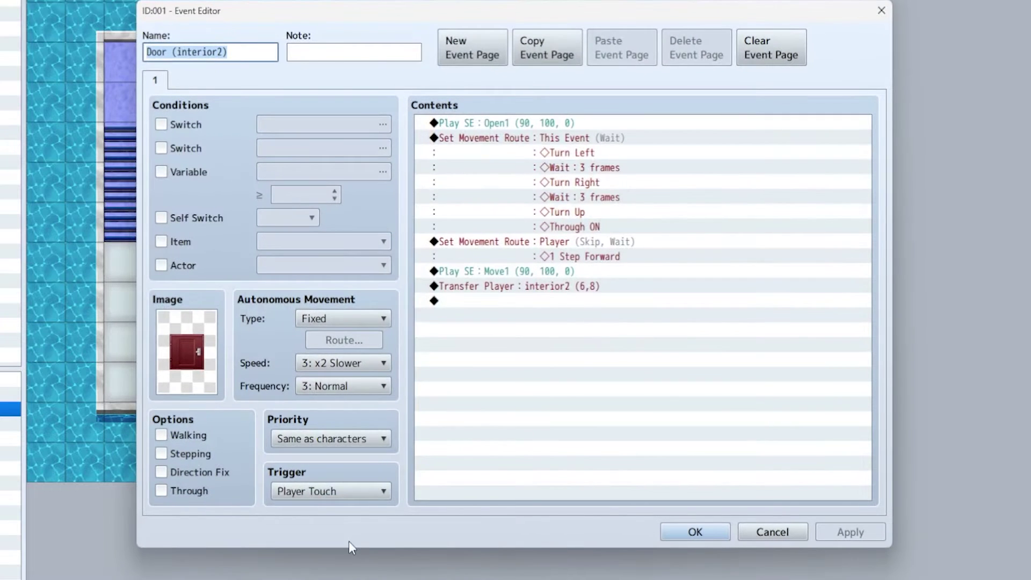
click(331, 491)
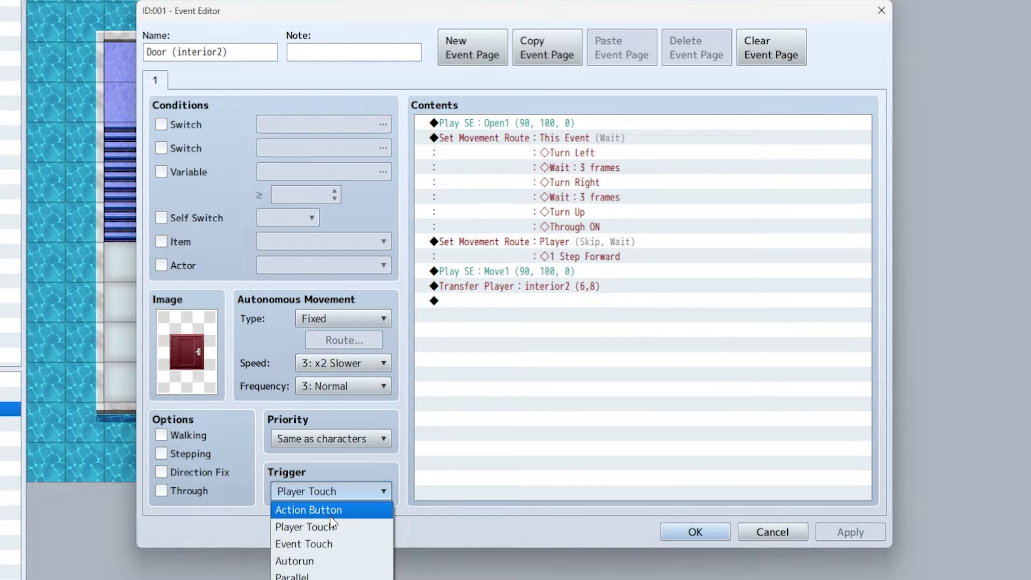
click(331, 515)
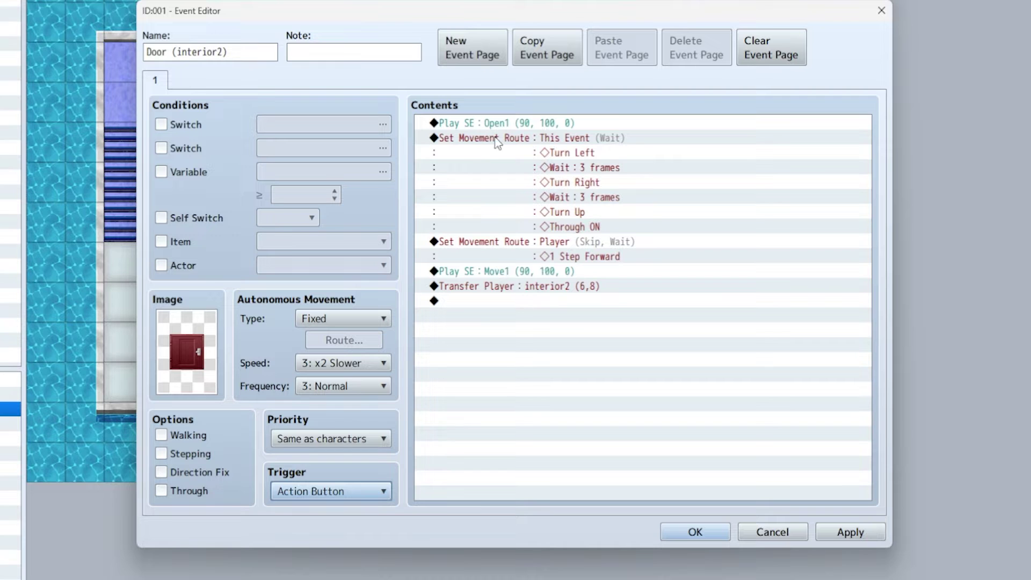
Step: Browse the door's movement-route image choices and cancel, keeping the red door
click(505, 156)
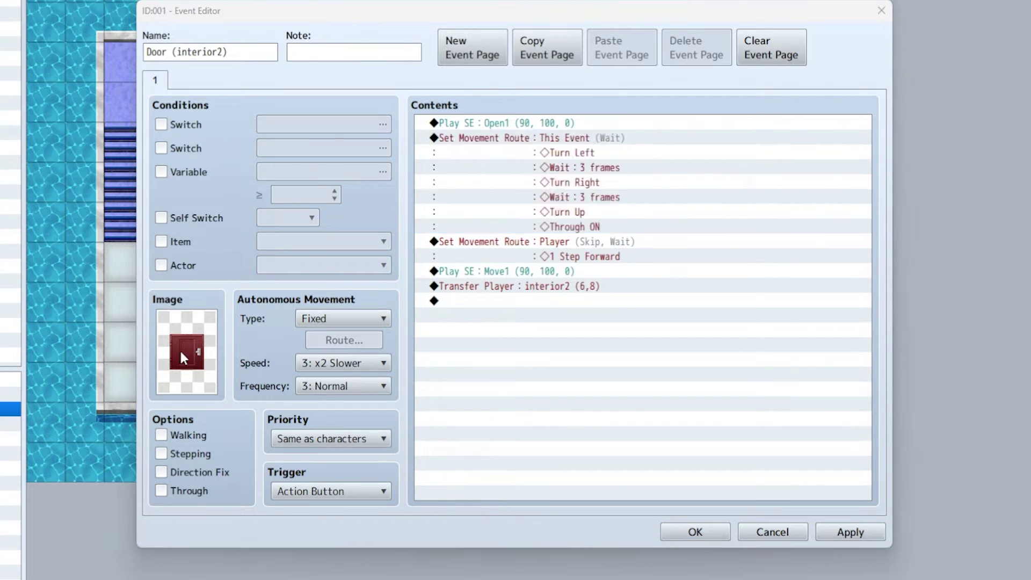
double_click(180, 350)
click(563, 273)
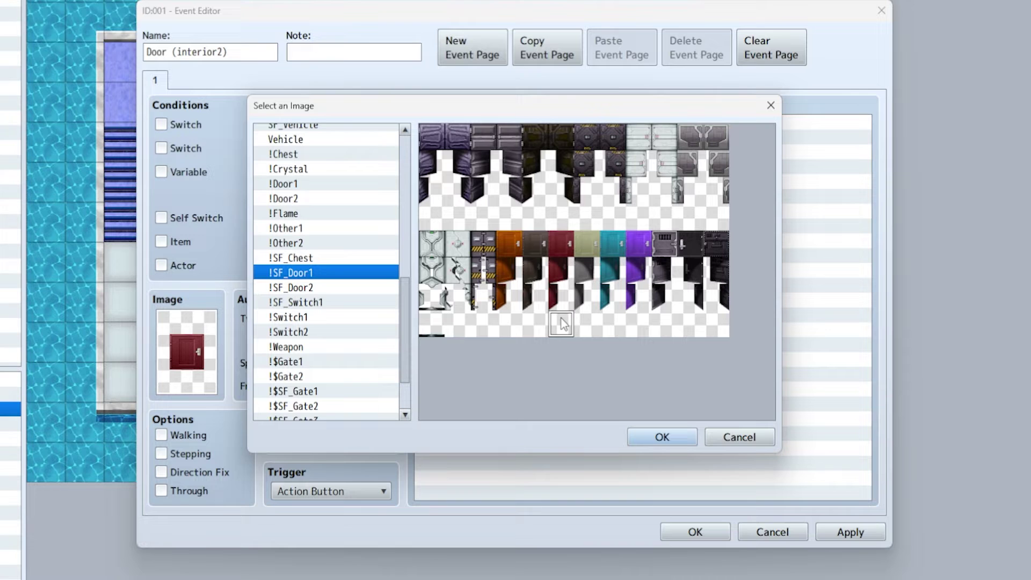
click(749, 437)
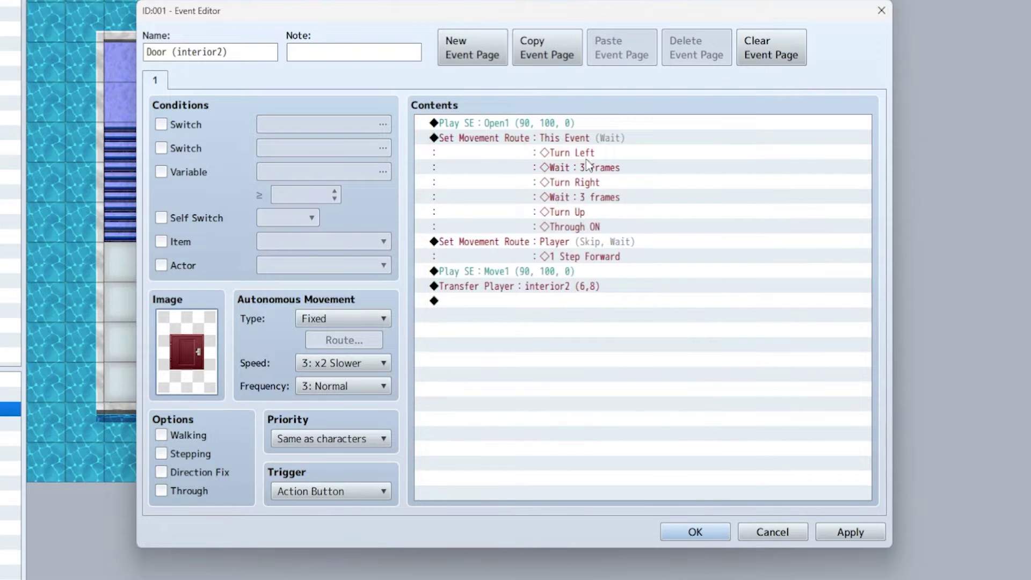
Step: Open the door's Set Movement Route block for editing and cancel without changes
click(501, 138)
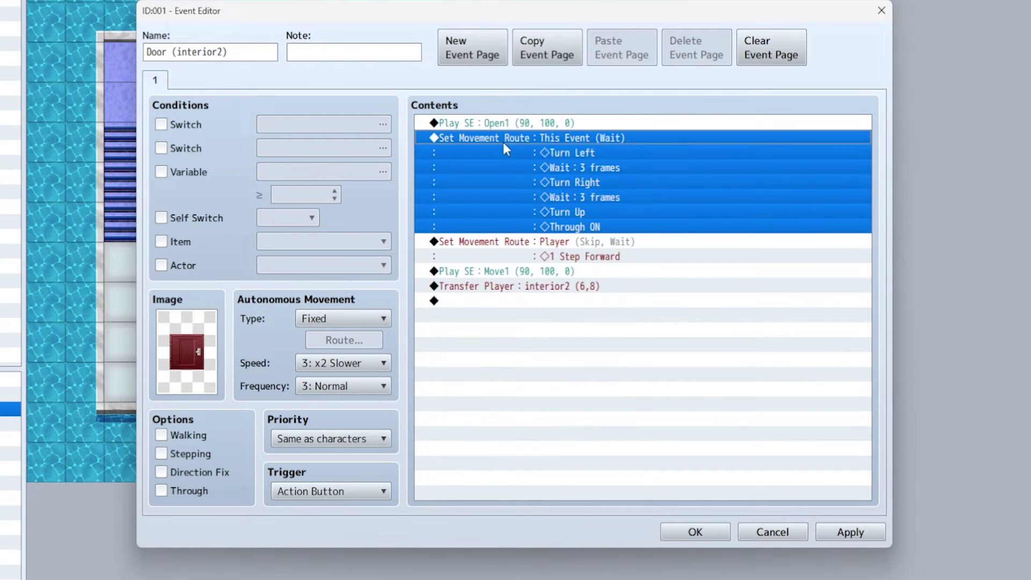
right_click(501, 139)
click(529, 168)
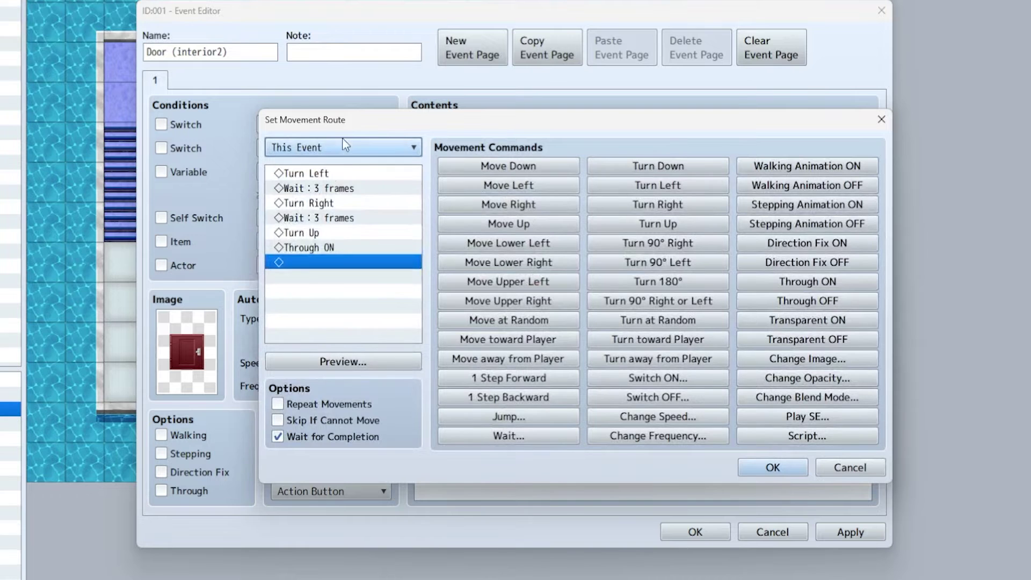
click(841, 467)
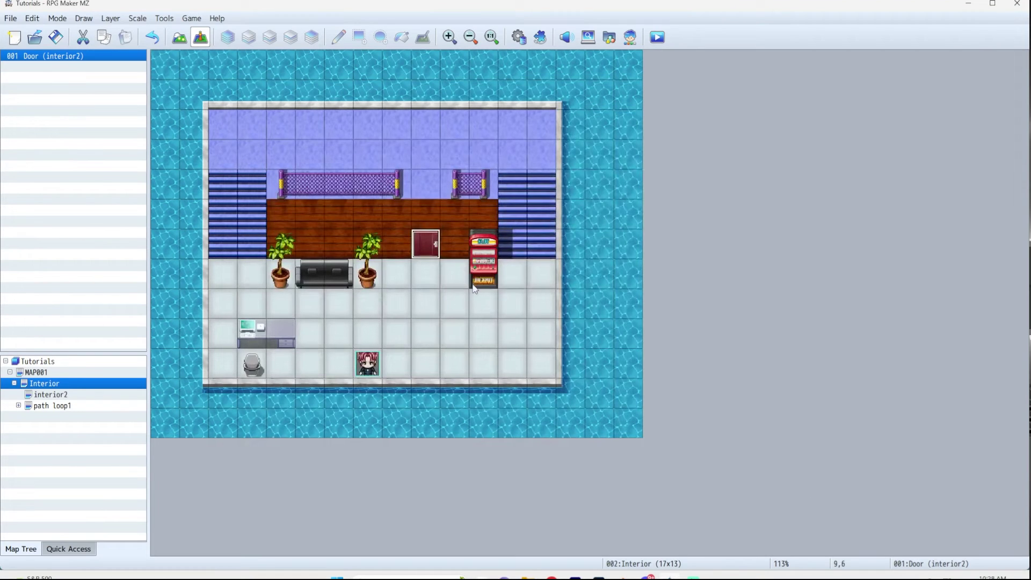
Step: Delete the old door and create a new event named Door on the empty tile
key(Delete)
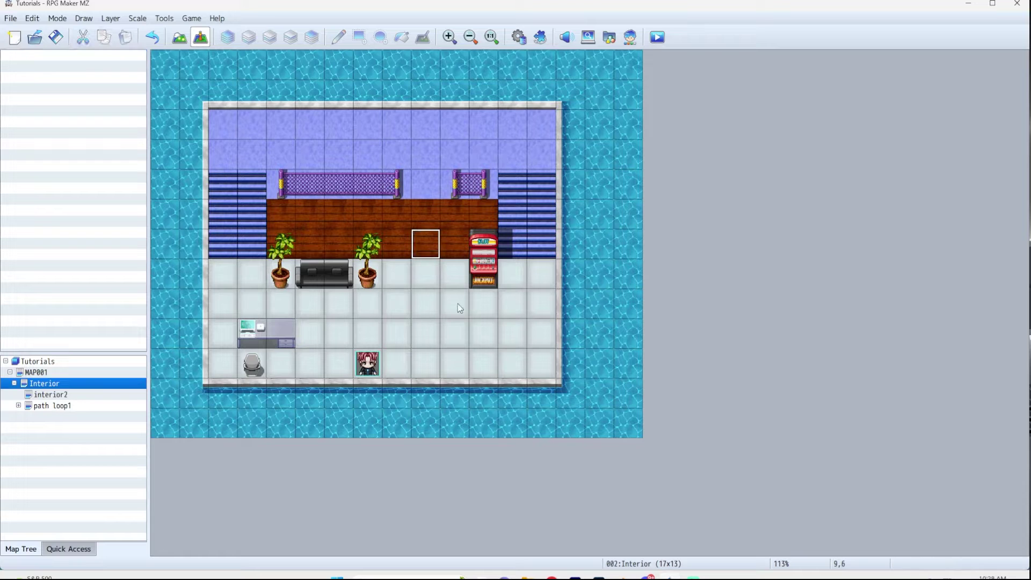
double_click(429, 255)
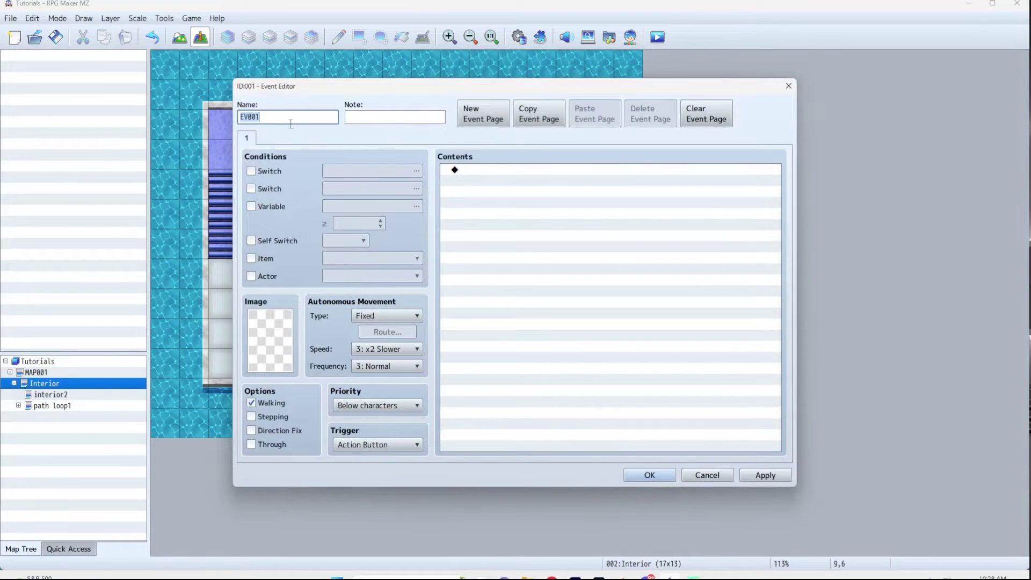
text(Door)
Step: Give the Door event the maroon door sprite from the !SF_Door1 sheet
double_click(275, 335)
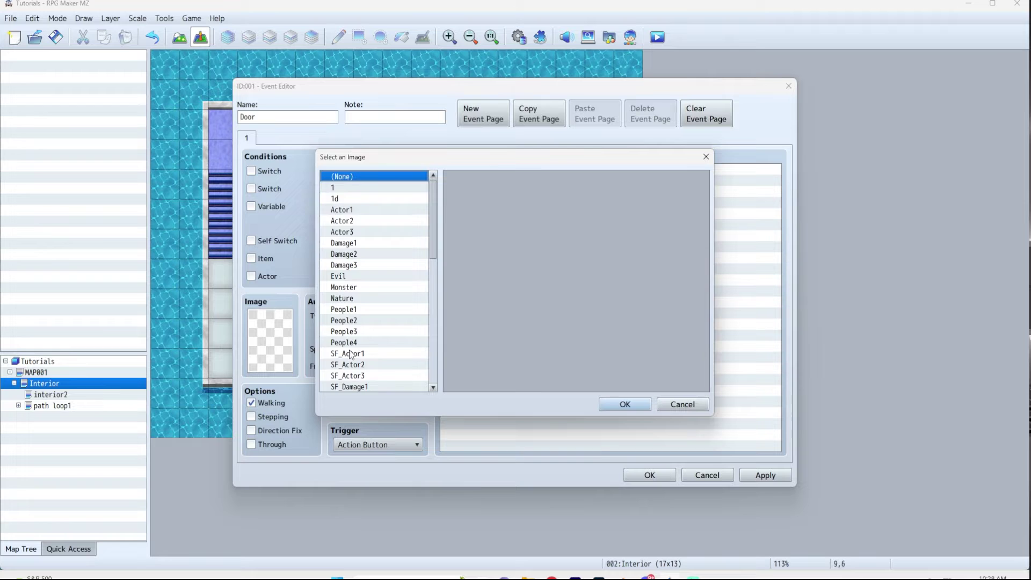
scroll(384, 352, down, 10)
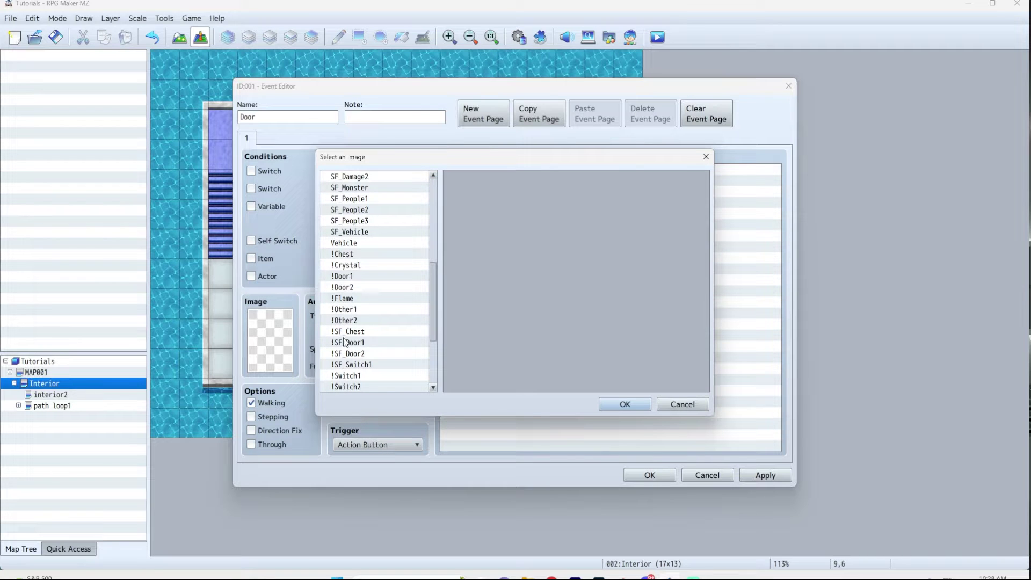
click(366, 345)
click(361, 353)
click(359, 344)
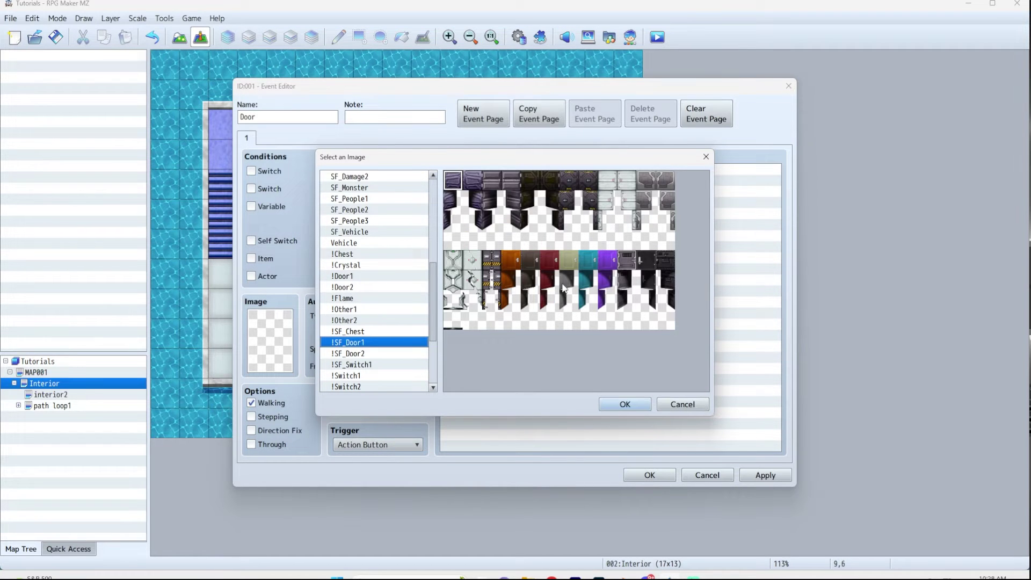
click(551, 263)
click(624, 404)
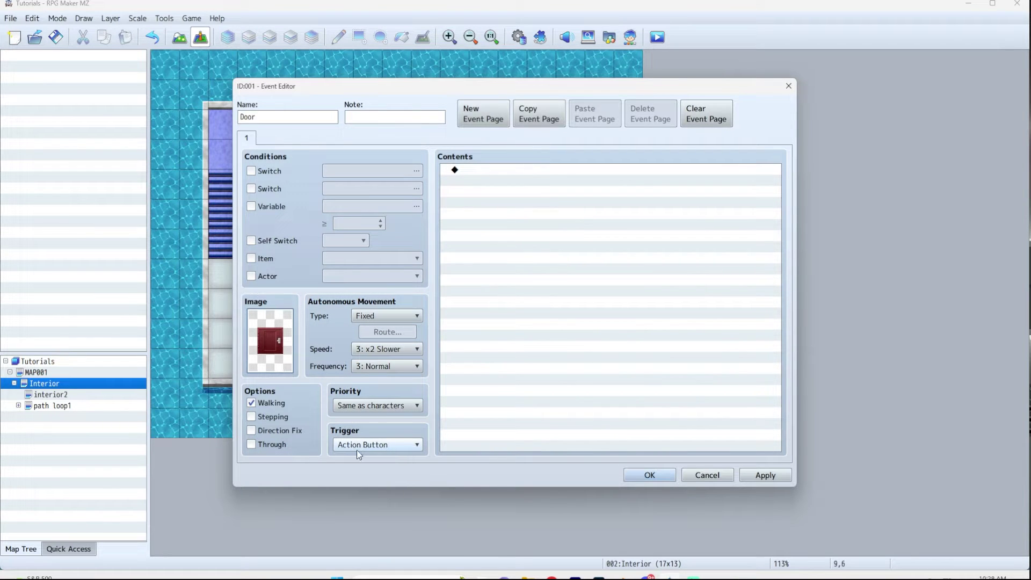
Step: Add a Play SE command on the first line, auditioning sounds and choosing Door6
click(477, 171)
double_click(478, 172)
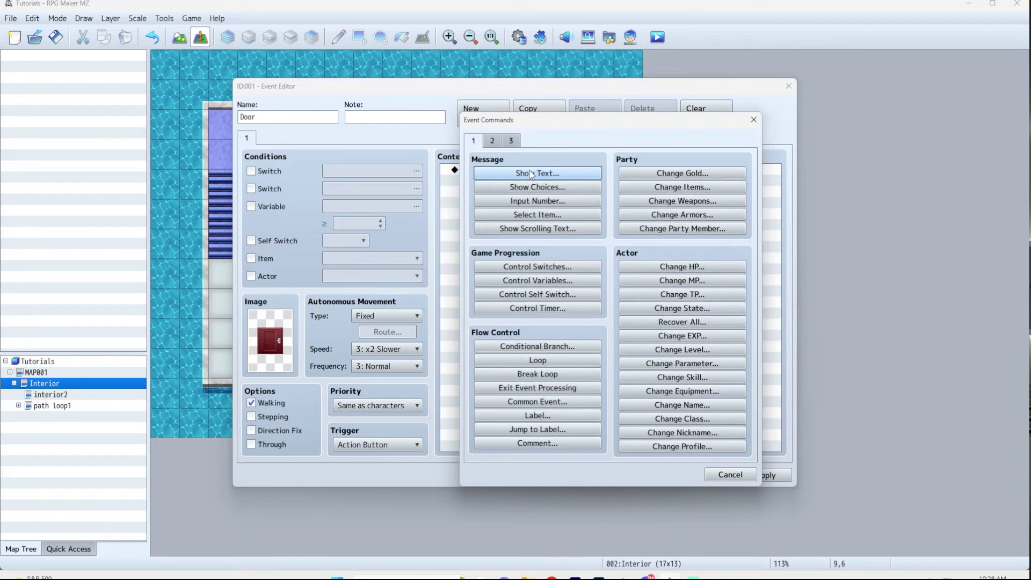
click(492, 140)
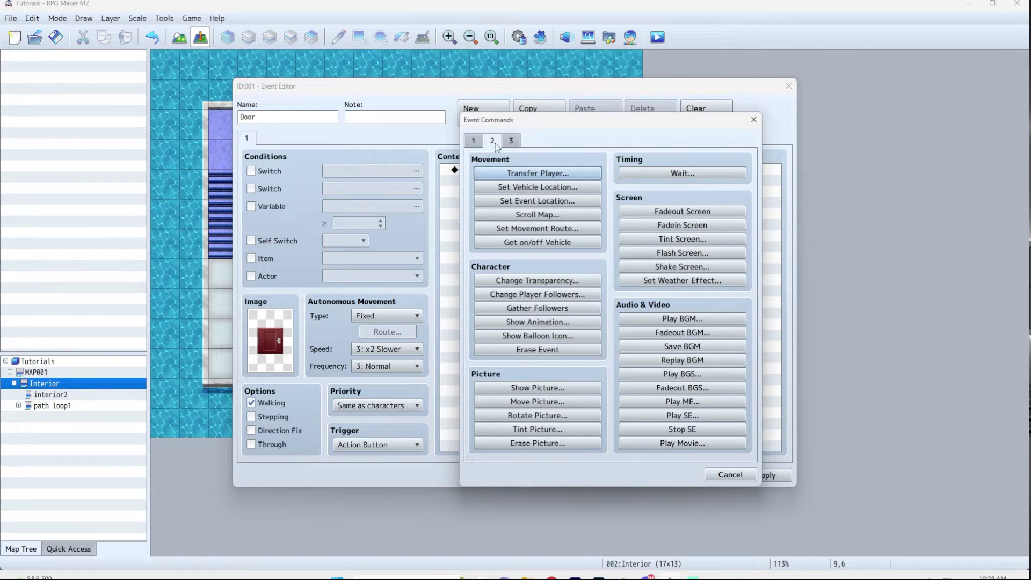
click(688, 419)
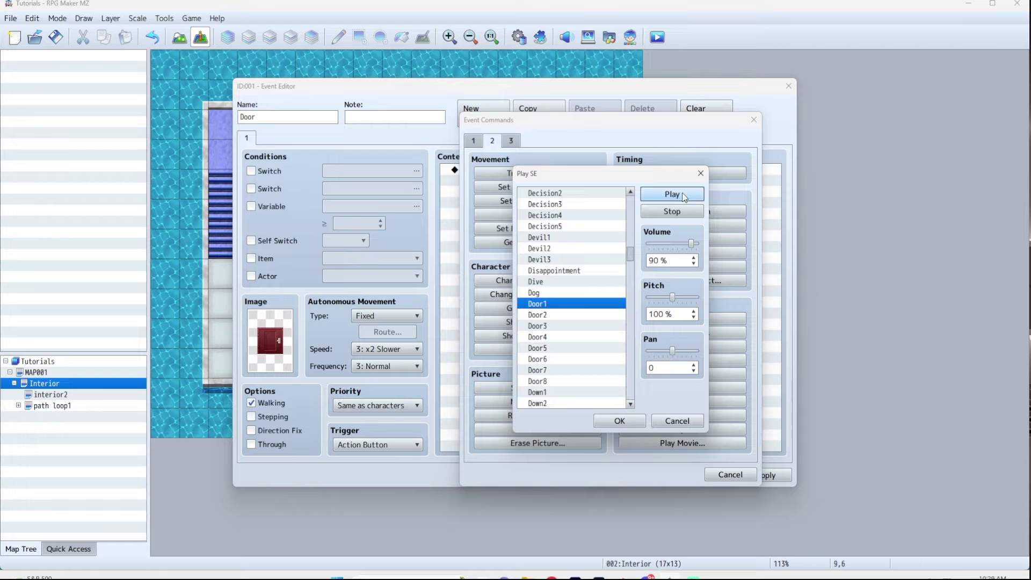
click(570, 315)
click(575, 326)
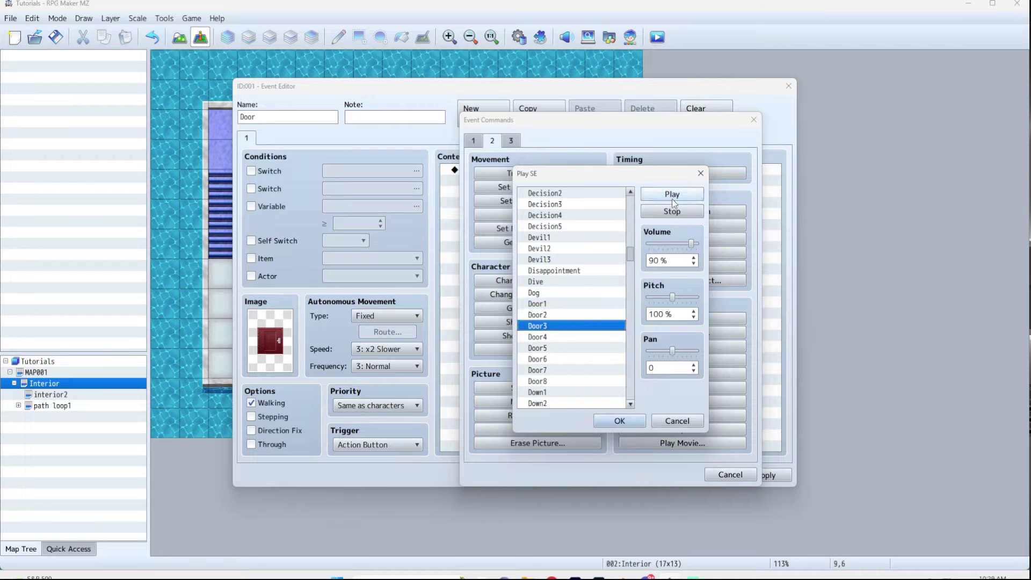
click(567, 338)
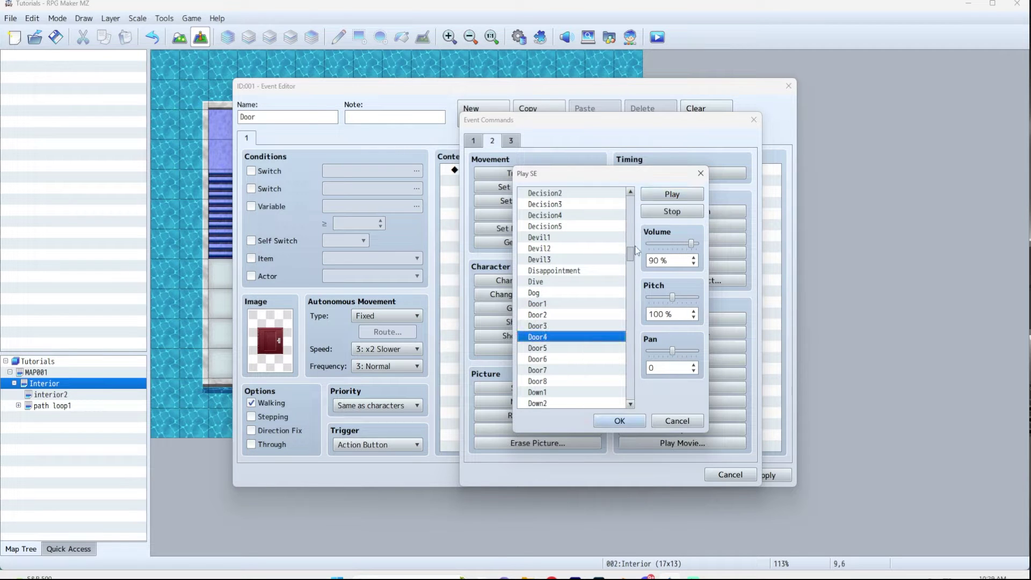
click(671, 196)
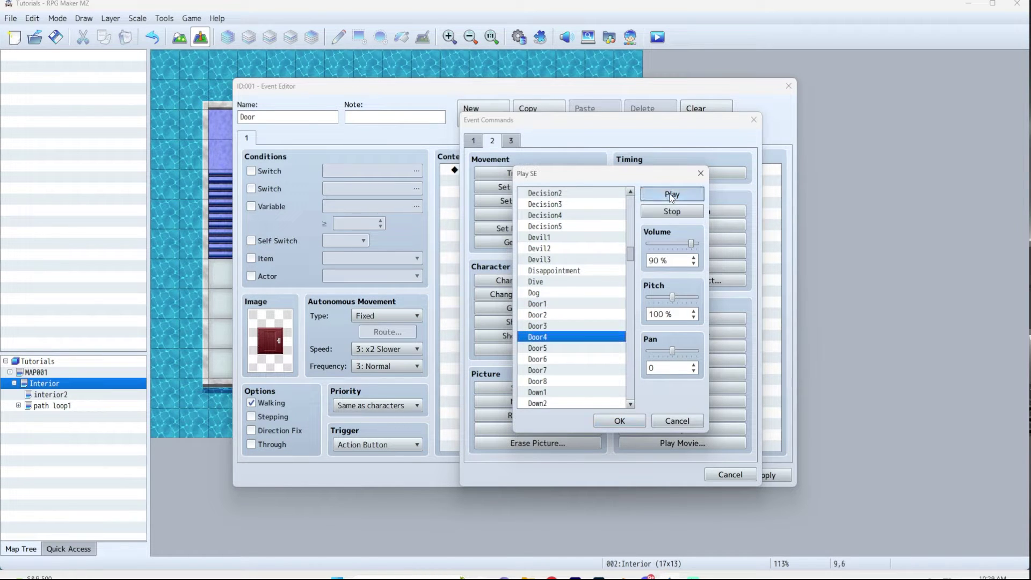
click(564, 348)
click(578, 360)
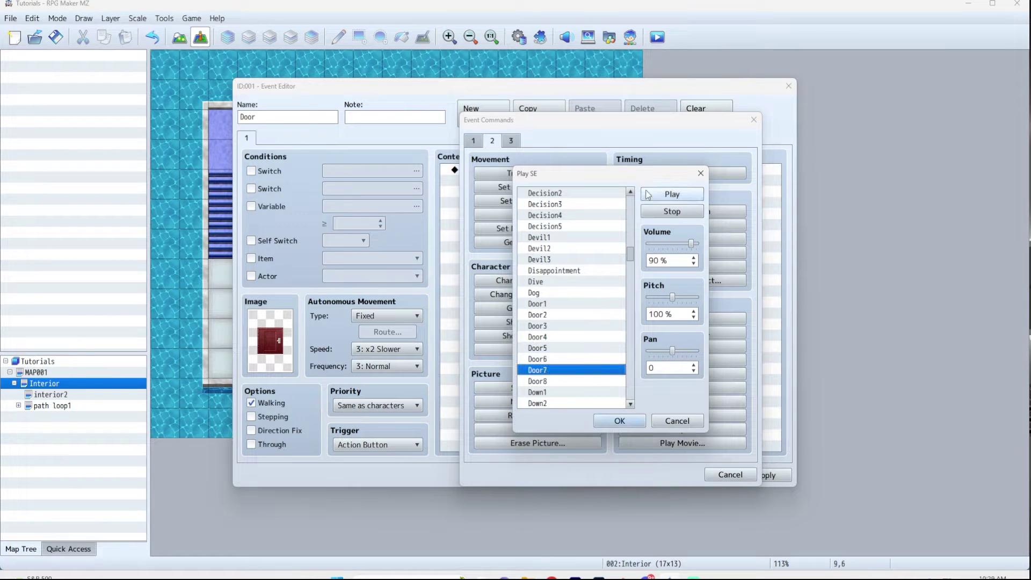
click(670, 199)
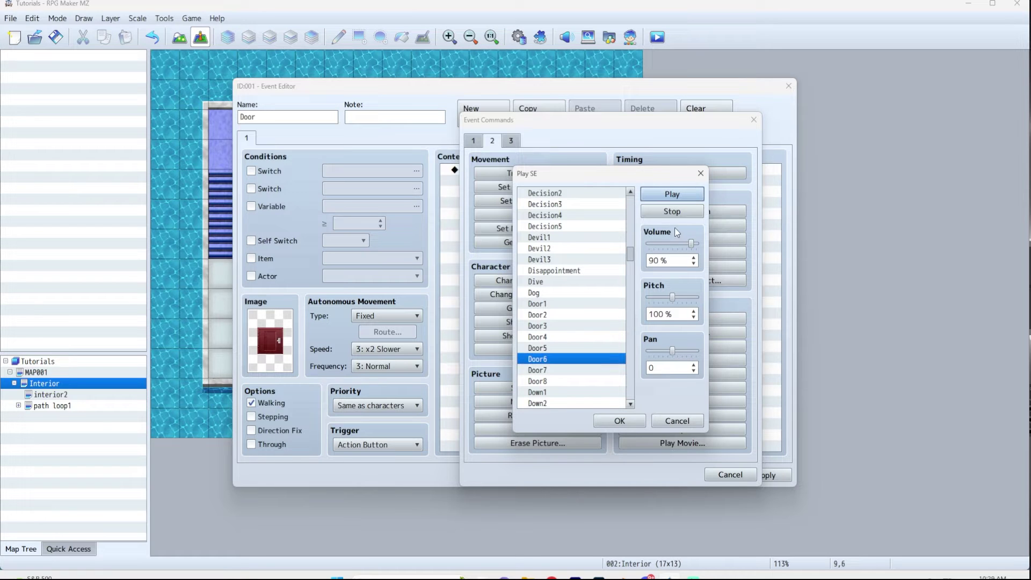
Step: Set the Door6 sound to 50% volume and 140% pitch and add it
drag(692, 244, 672, 244)
mouse_move(673, 297)
mouse_down()
mouse_move(654, 297)
mouse_move(688, 304)
mouse_move(650, 301)
mouse_move(678, 300)
mouse_up()
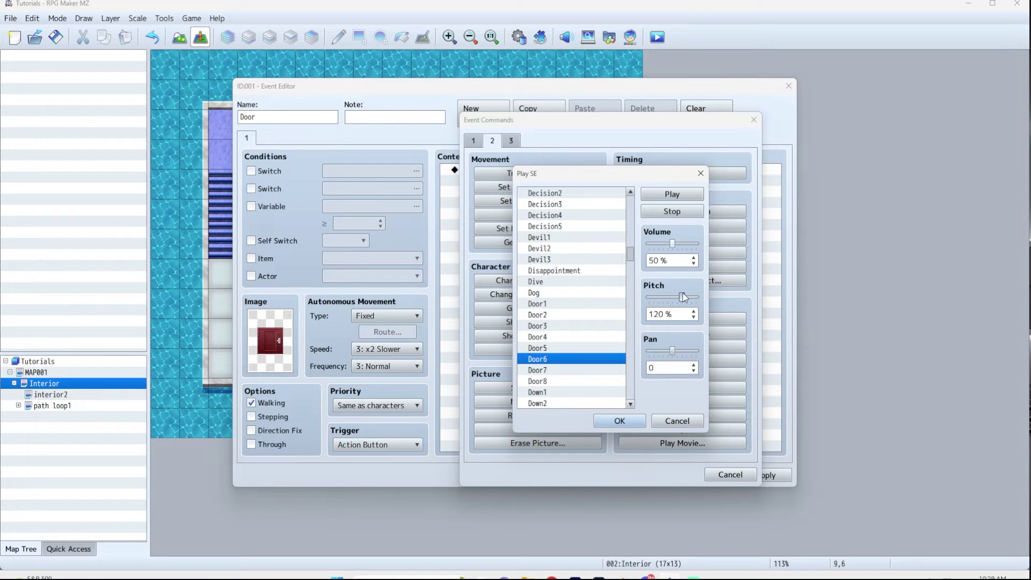
drag(684, 297, 691, 297)
click(672, 194)
click(619, 420)
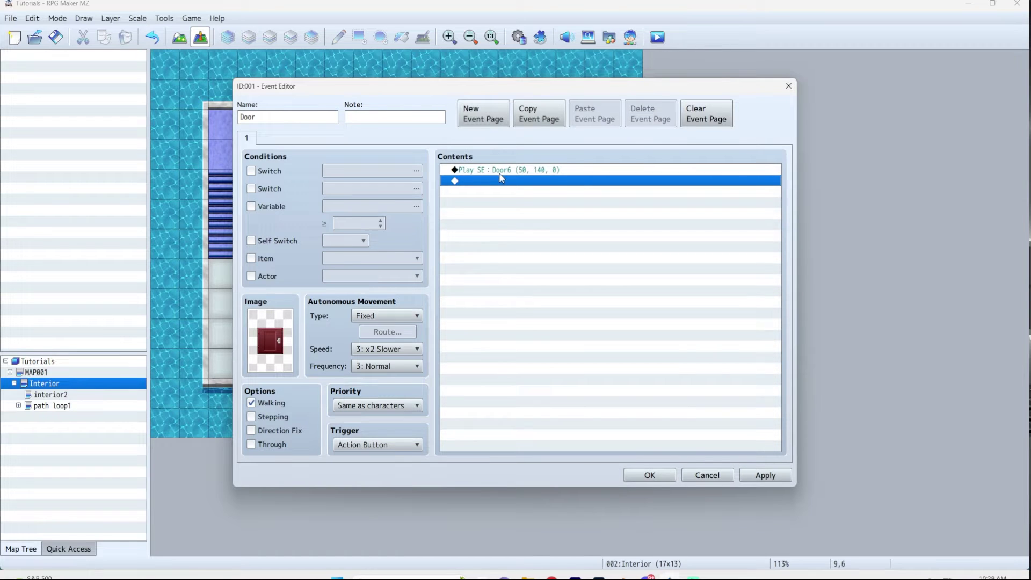
Step: Add a Transfer Player to interior2 tile (6,8) with the player facing Down
double_click(495, 181)
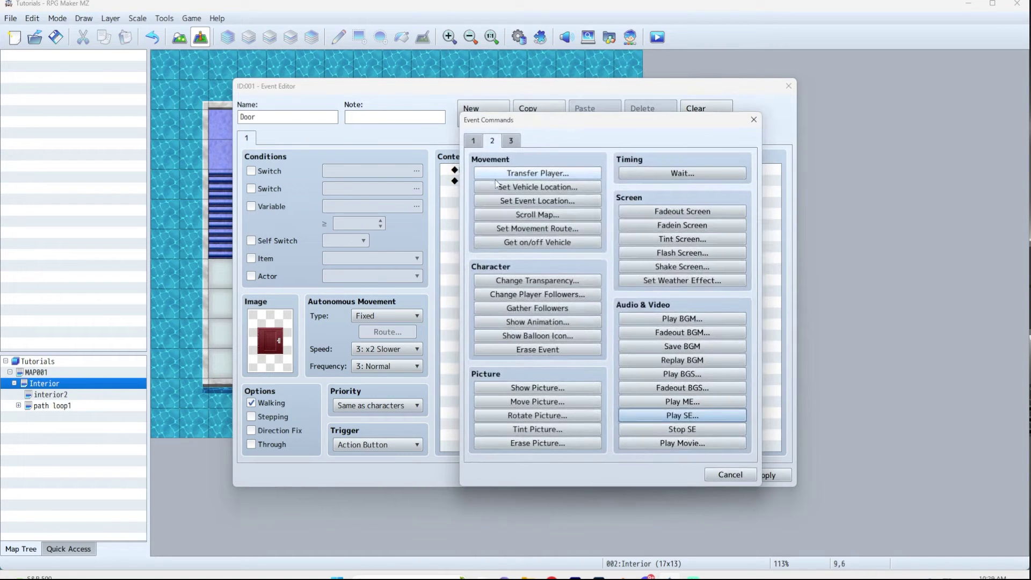
click(543, 174)
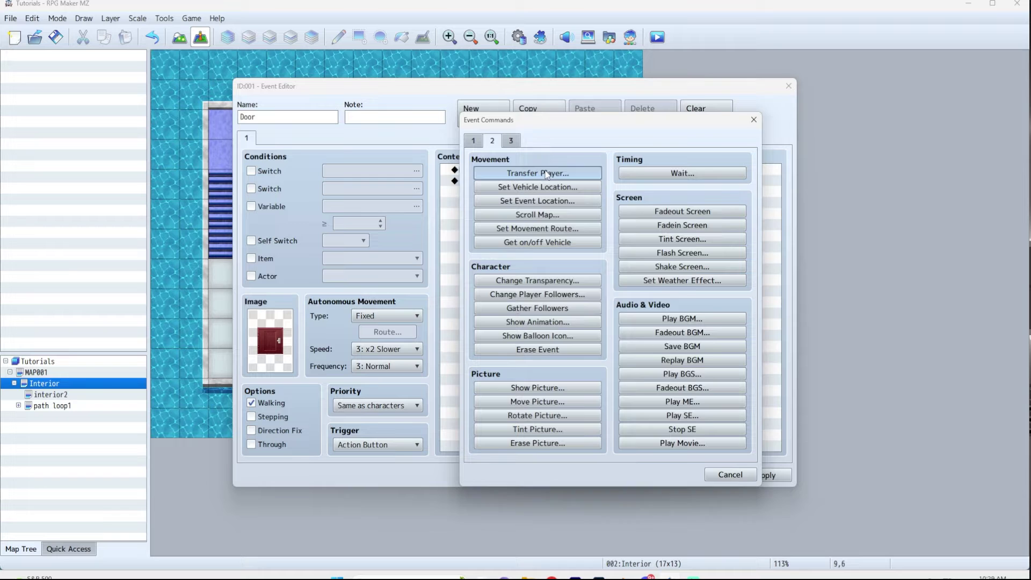
click(586, 260)
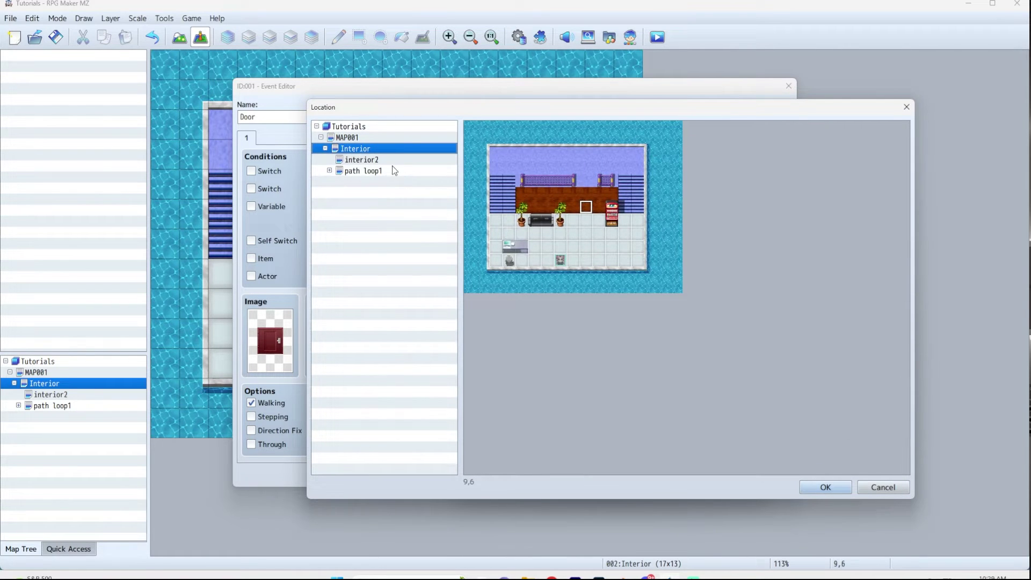
click(365, 161)
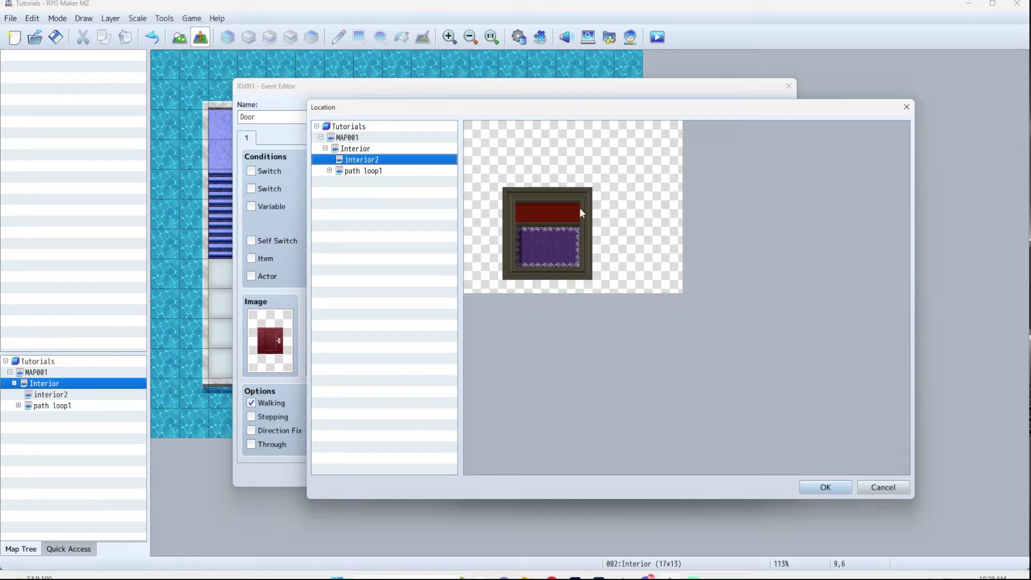
click(544, 235)
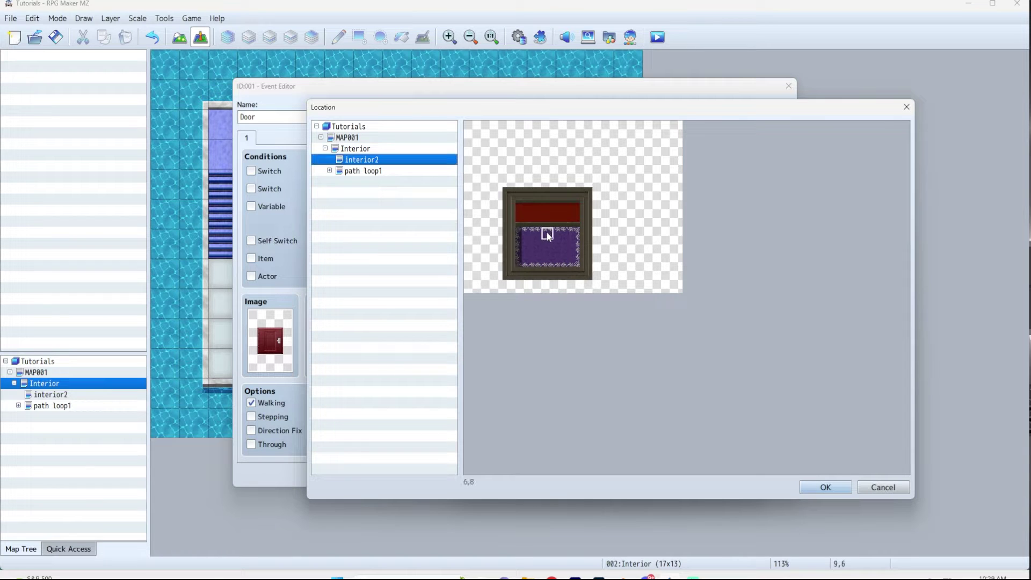
click(818, 488)
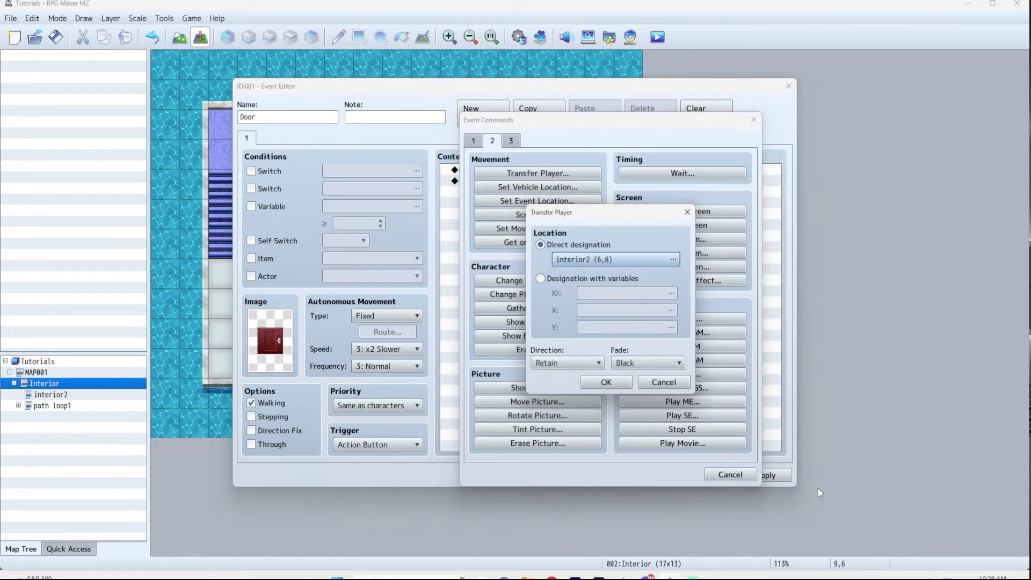
click(561, 364)
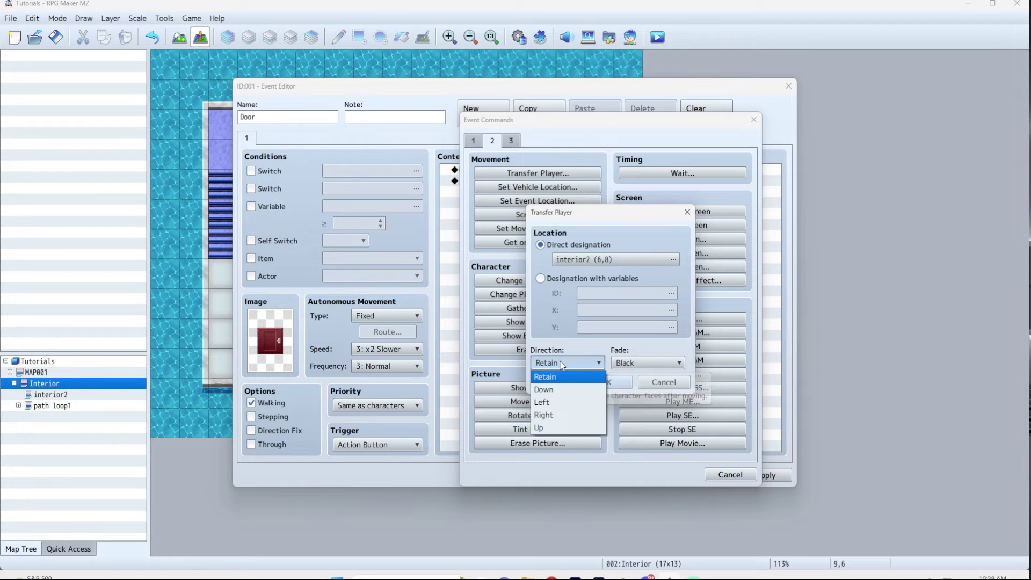
click(560, 393)
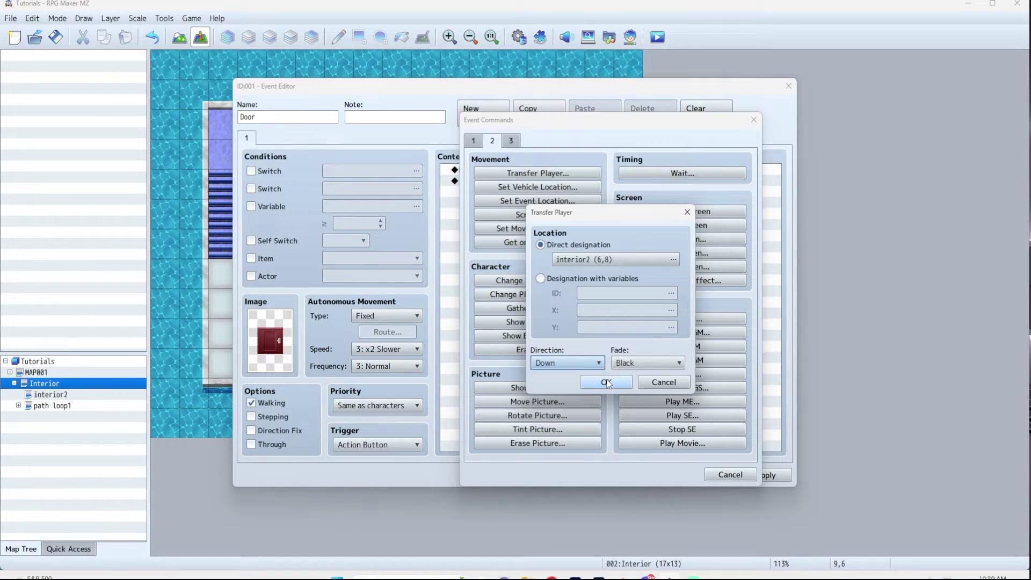
click(605, 382)
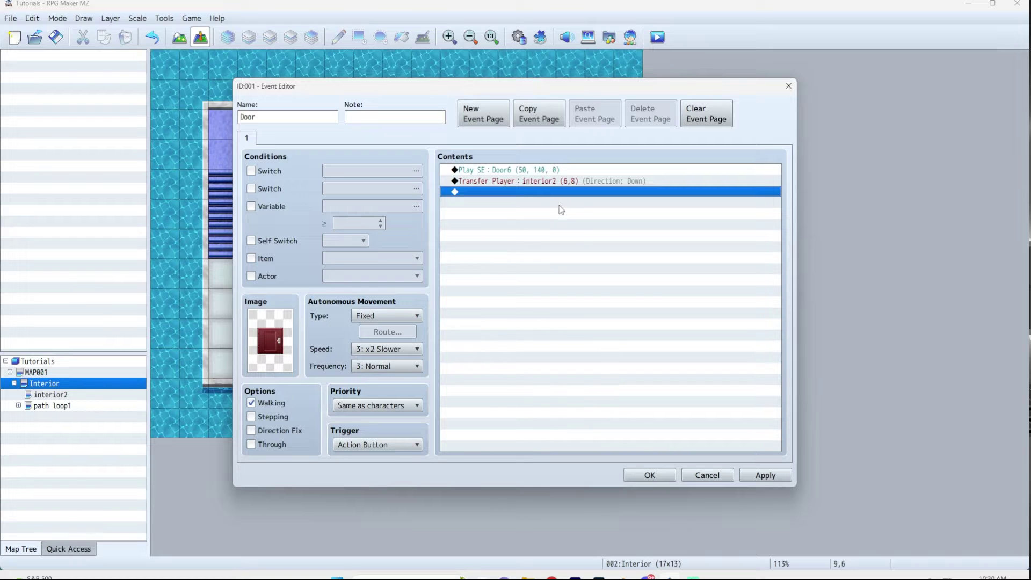
Step: Reopen the transfer settings and keep the fade set to Black
click(561, 183)
right_click(562, 184)
click(572, 200)
click(653, 365)
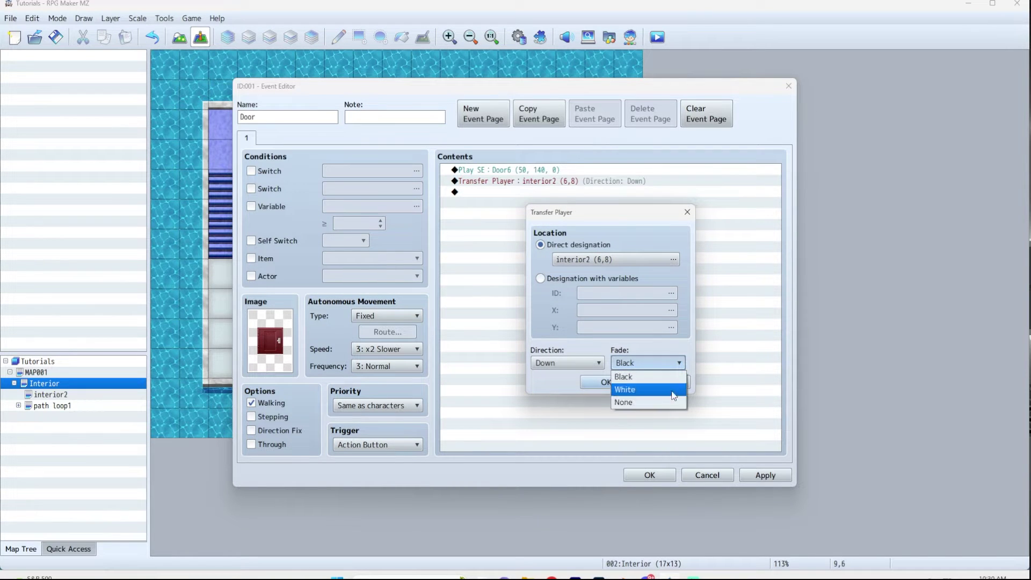
click(642, 378)
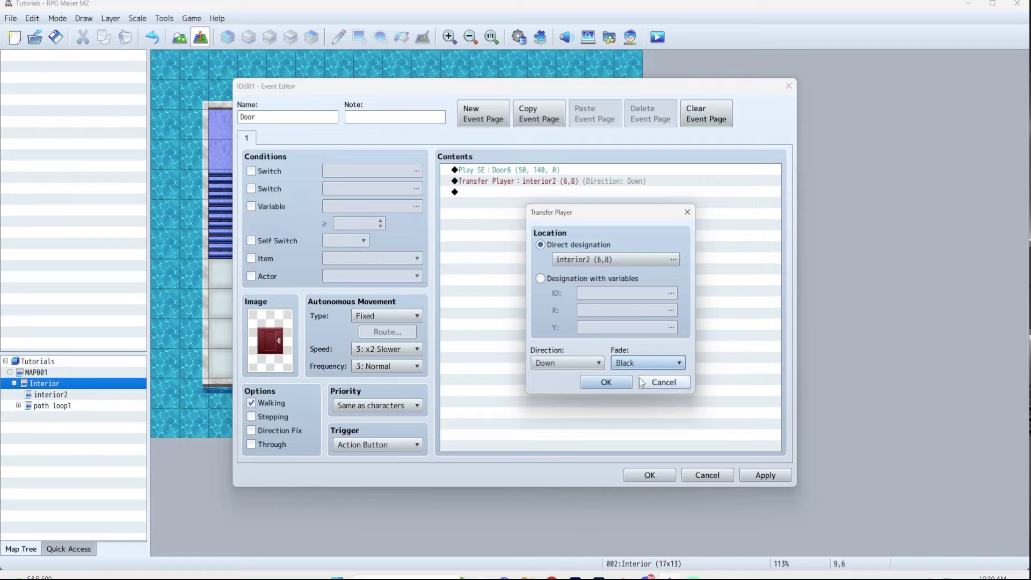
Step: Insert a Set Movement Route command targeting This Event after the transfer
click(605, 382)
right_click(509, 183)
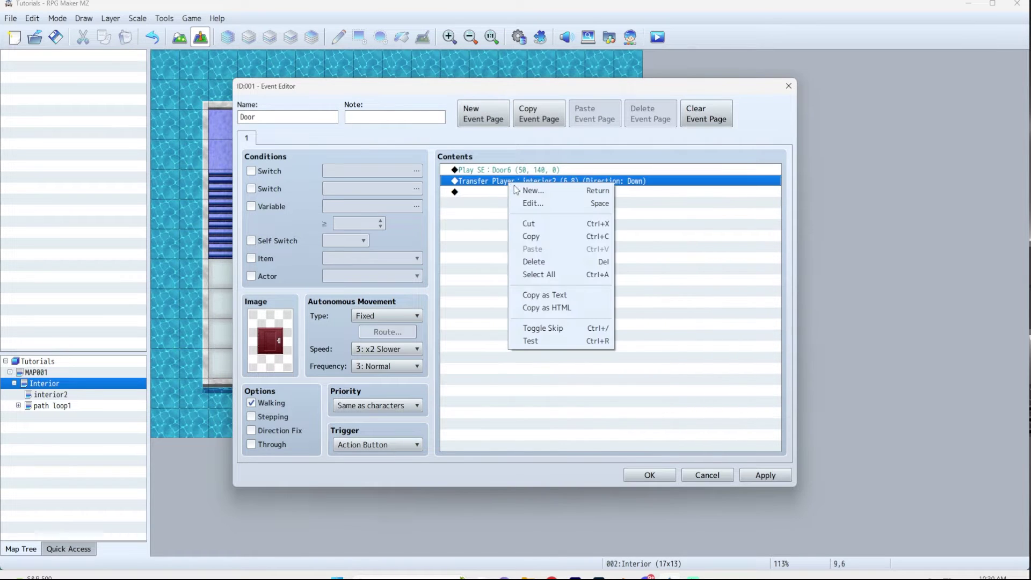
click(524, 191)
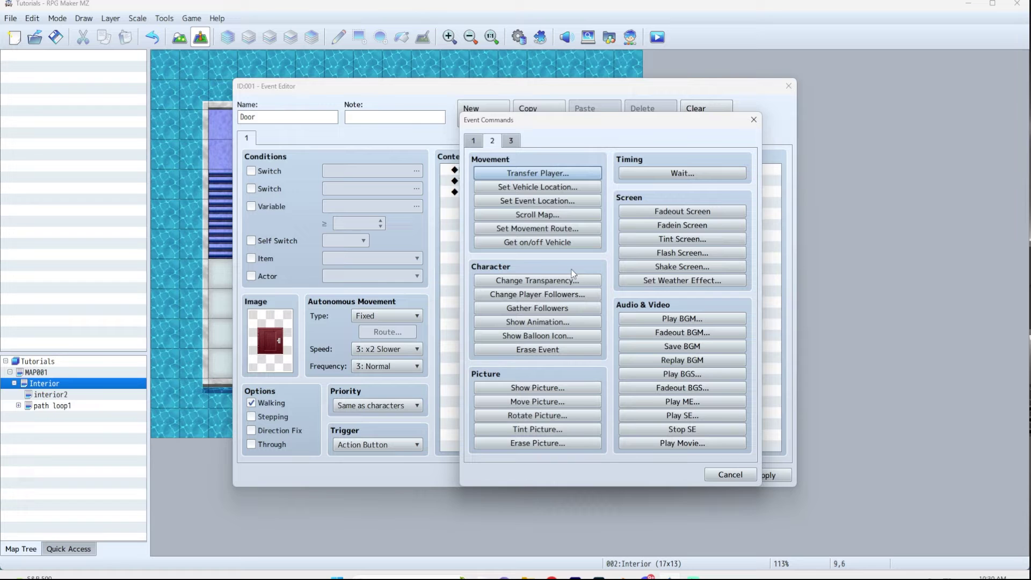
click(529, 230)
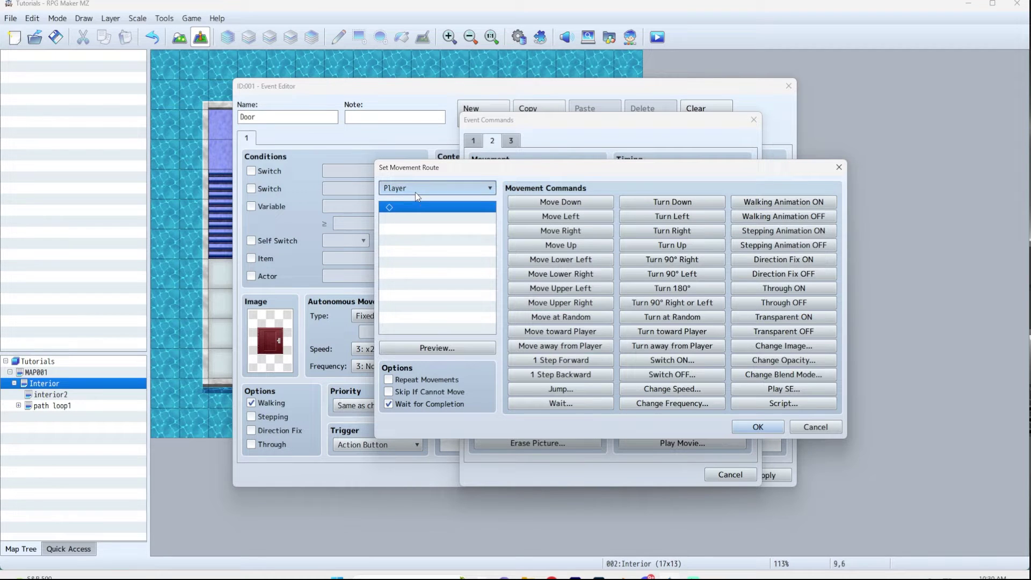
click(415, 192)
click(414, 215)
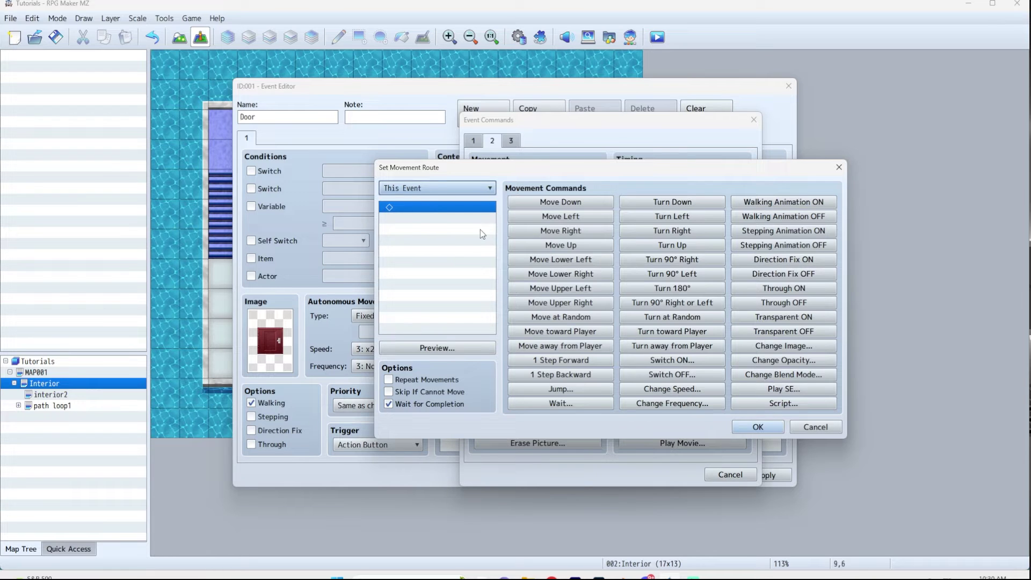
Step: Build the route: Turn Left, Wait 30, Turn Right, Wait 30, Turn Down, Wait 30
click(671, 216)
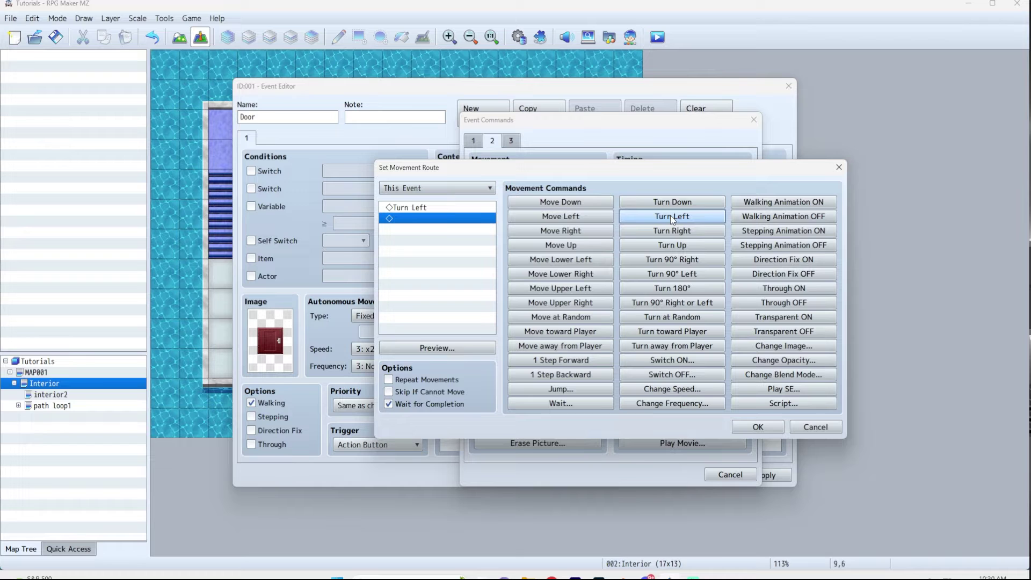
click(561, 403)
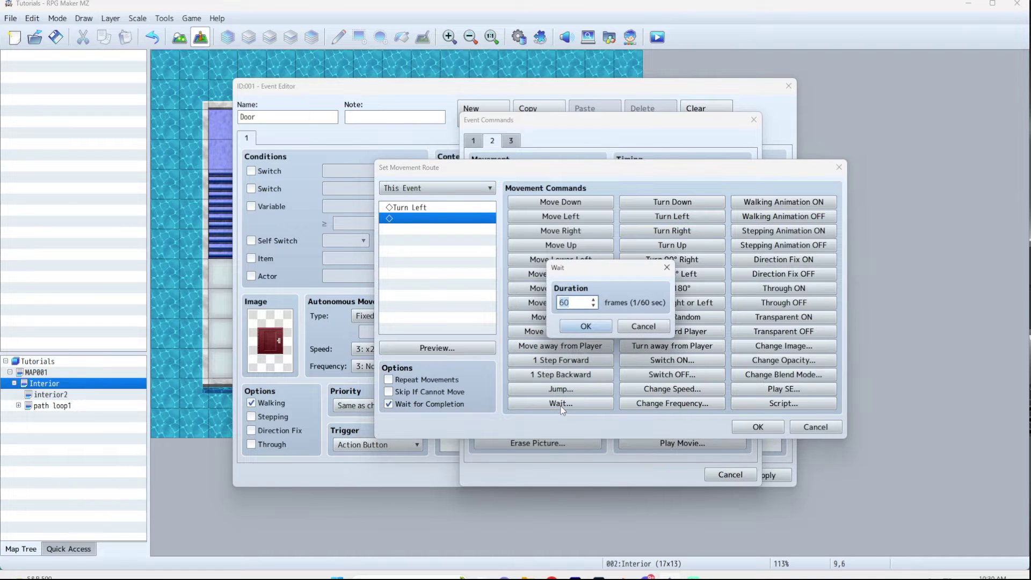
text(30)
key(Return)
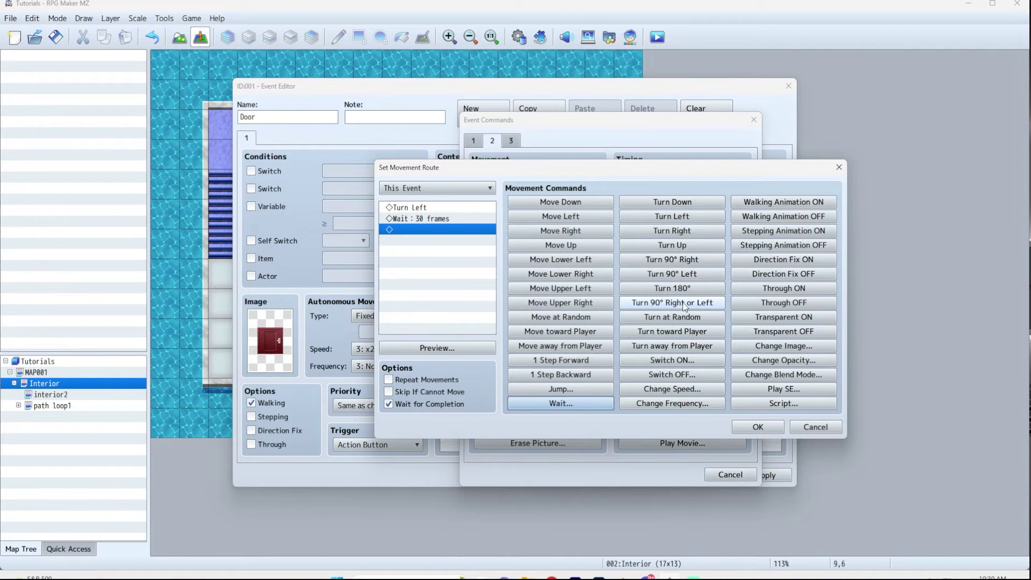
click(672, 231)
click(585, 404)
text(30)
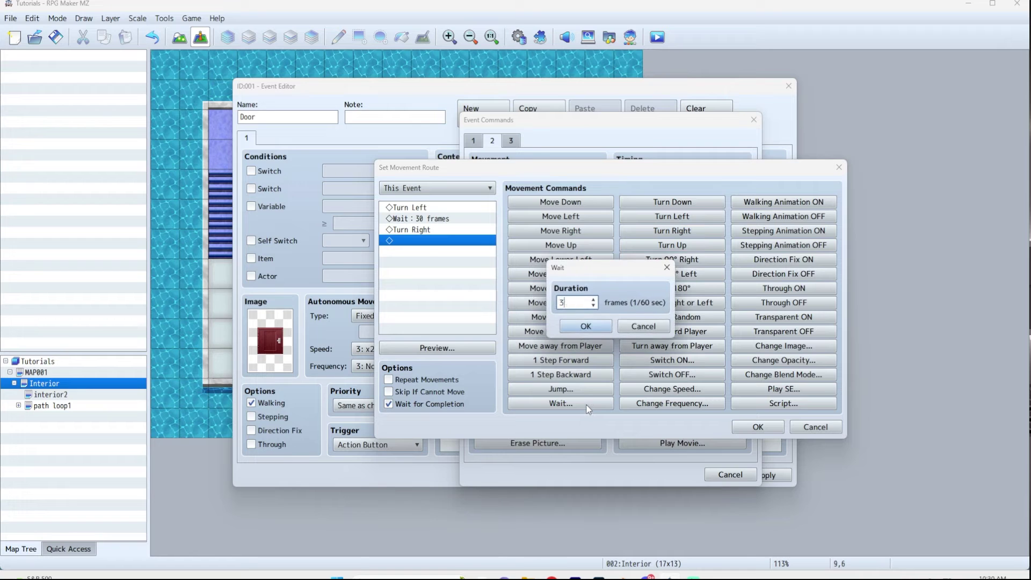
key(Return)
click(688, 207)
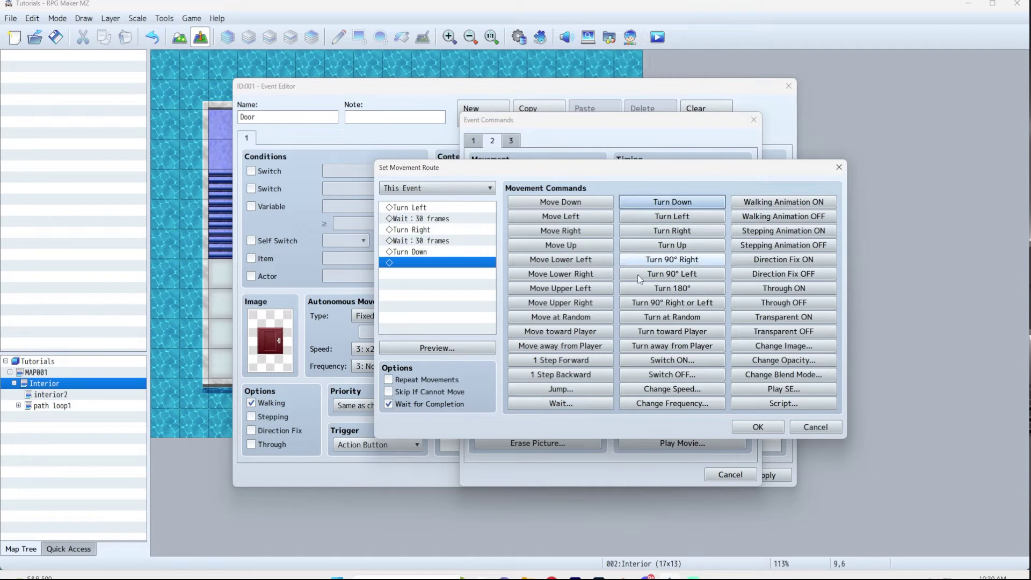
click(586, 404)
text(30)
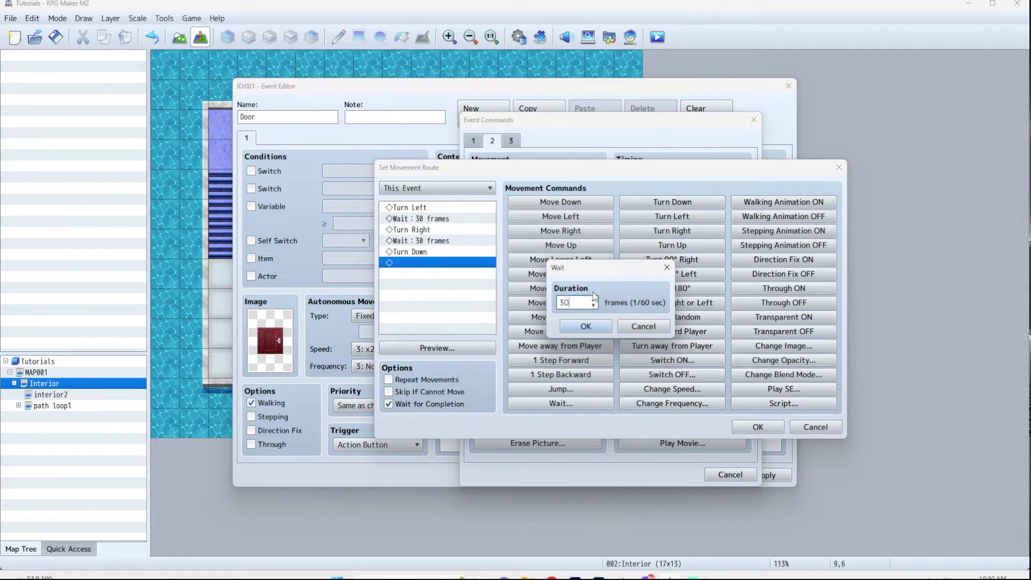
key(Return)
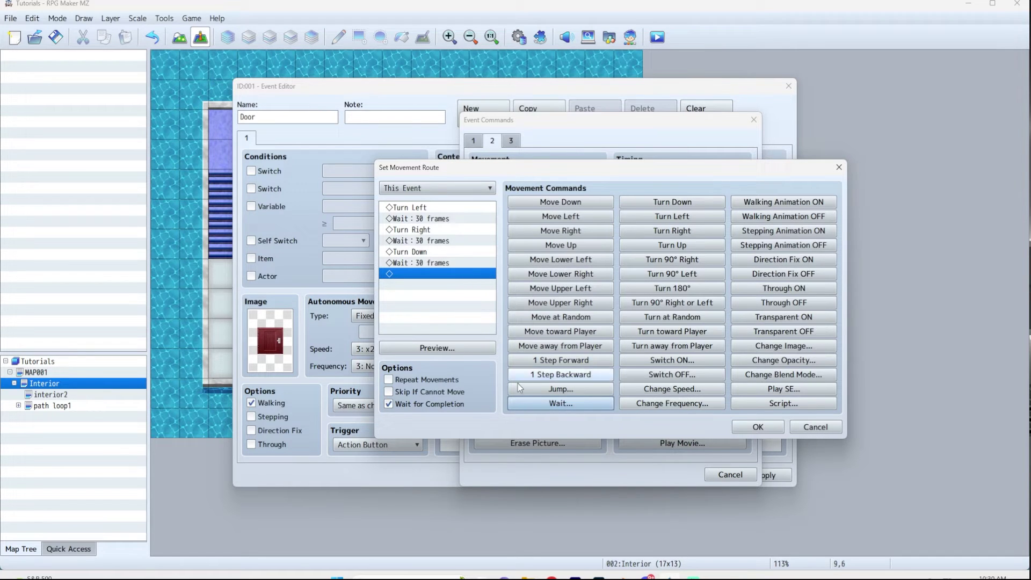
Step: Add the route, then change its first wait to 15 frames and uncheck Wait for Completion
click(743, 426)
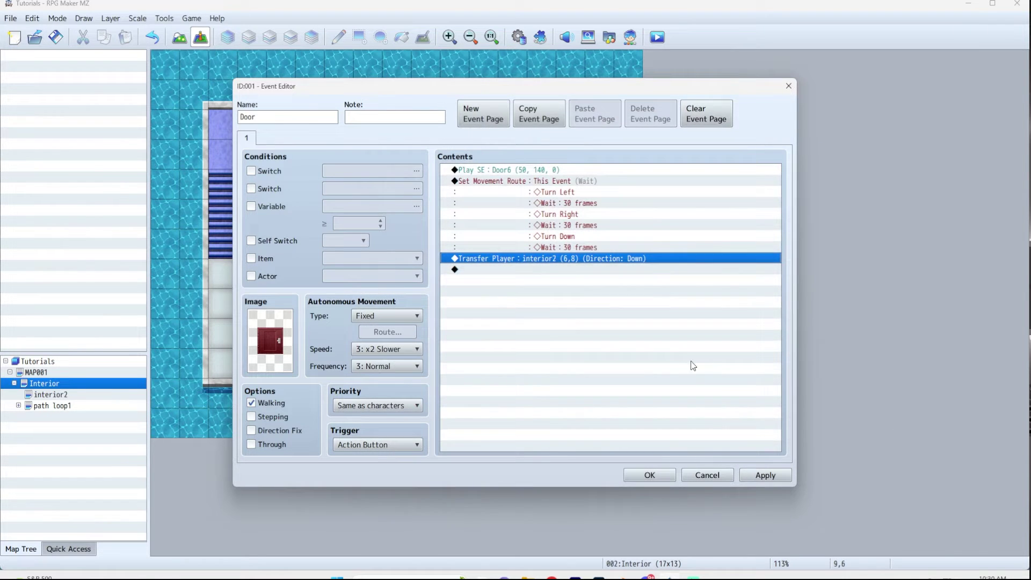
click(649, 475)
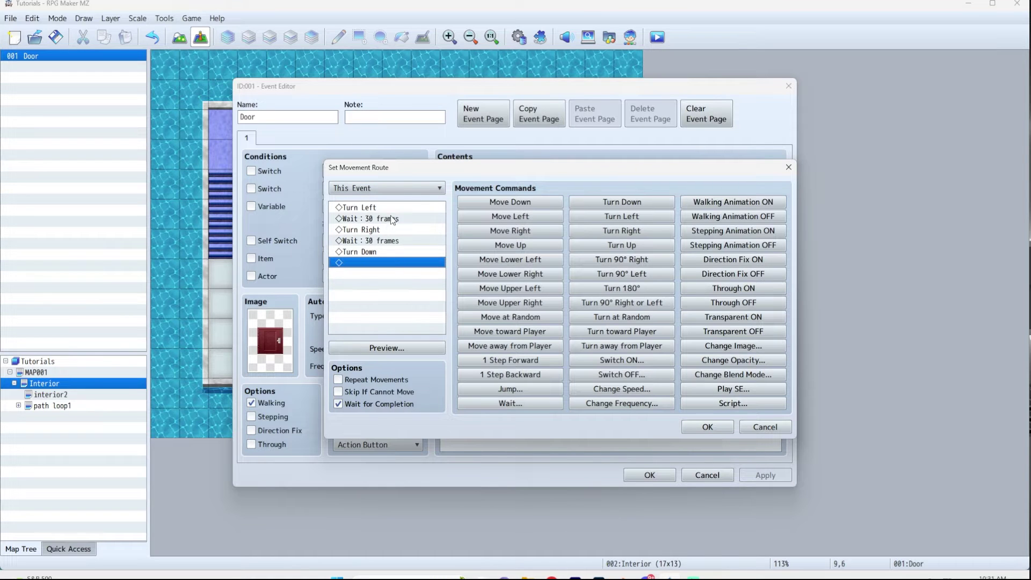
right_click(392, 224)
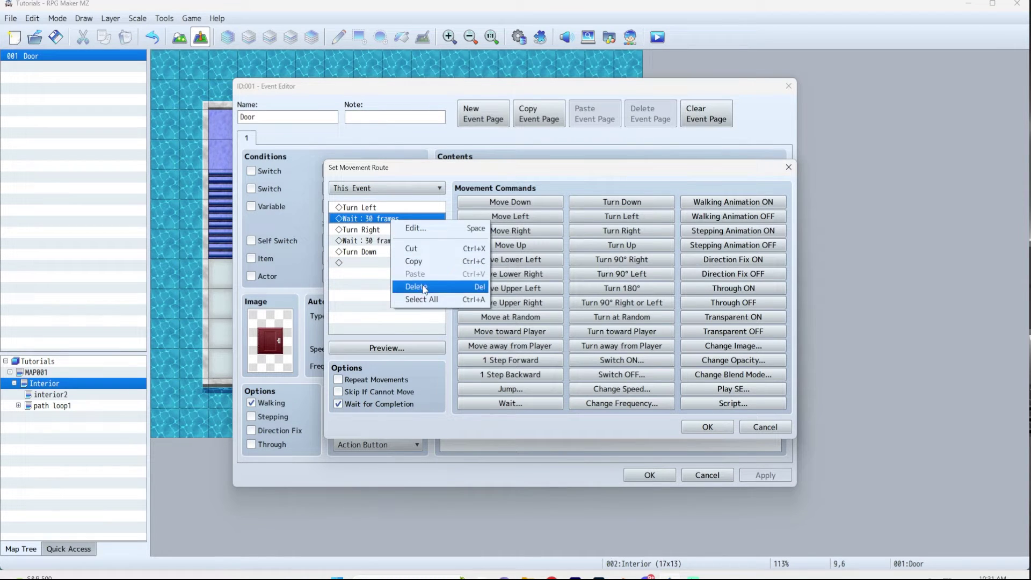
click(424, 229)
text(15)
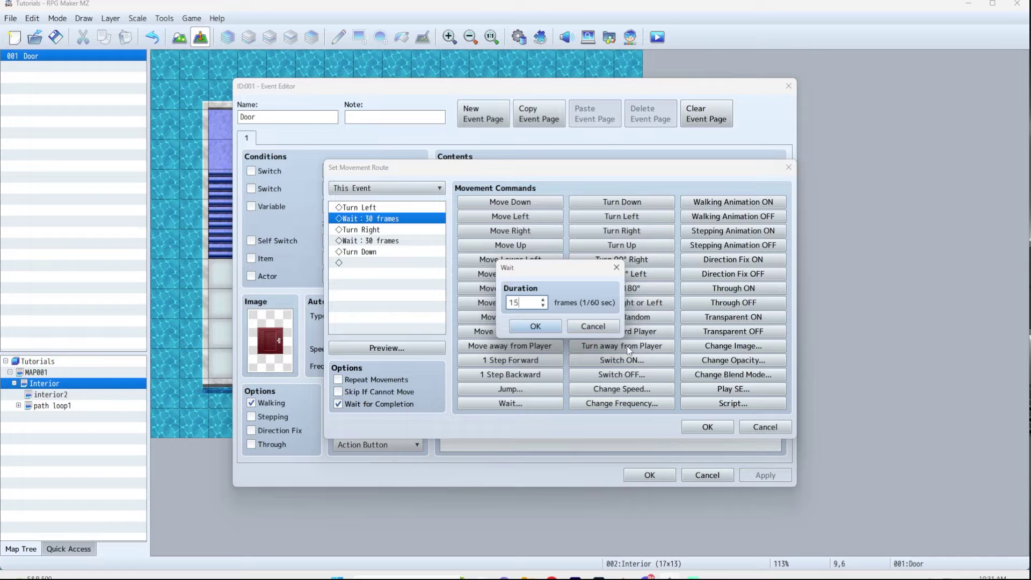
click(535, 326)
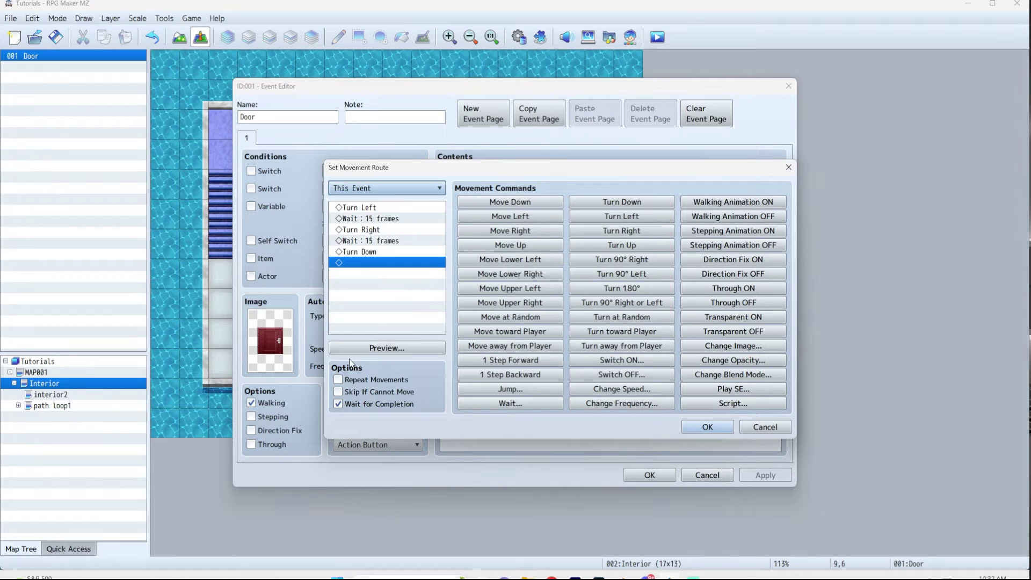
click(338, 404)
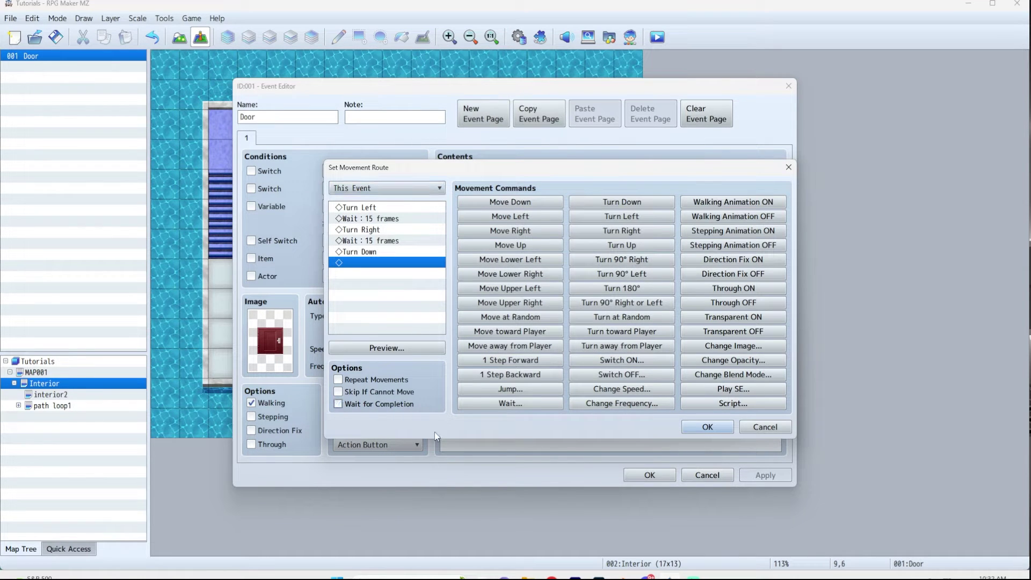
click(701, 432)
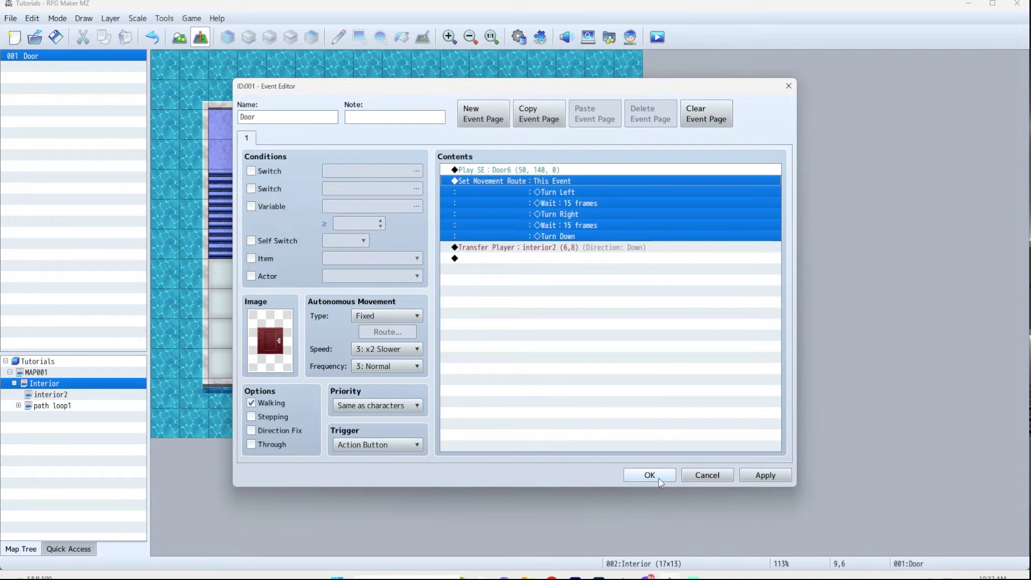
Step: Save and playtest a New Game, using the door to reach interior2, then open the Database
click(649, 475)
click(657, 37)
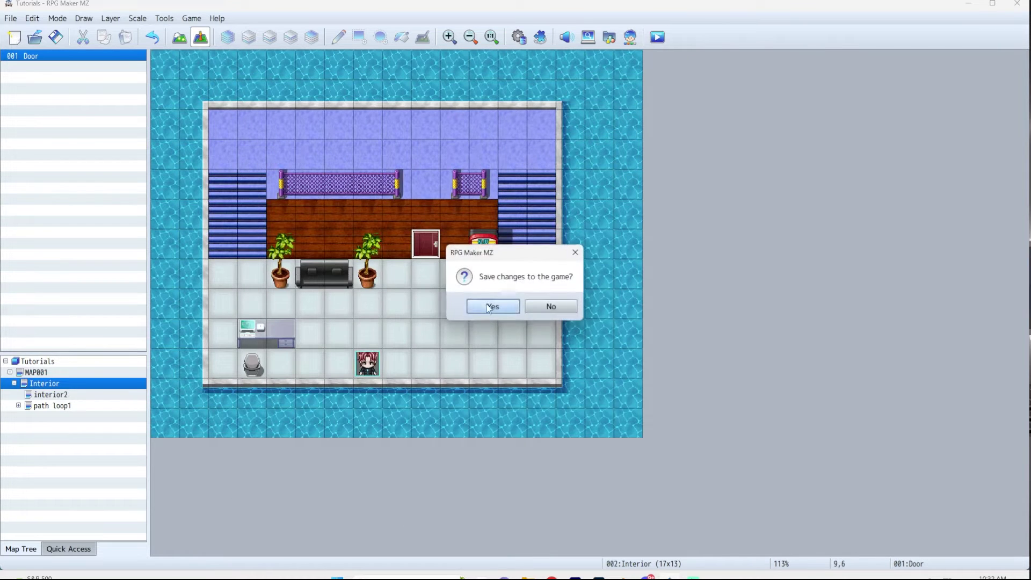
click(491, 306)
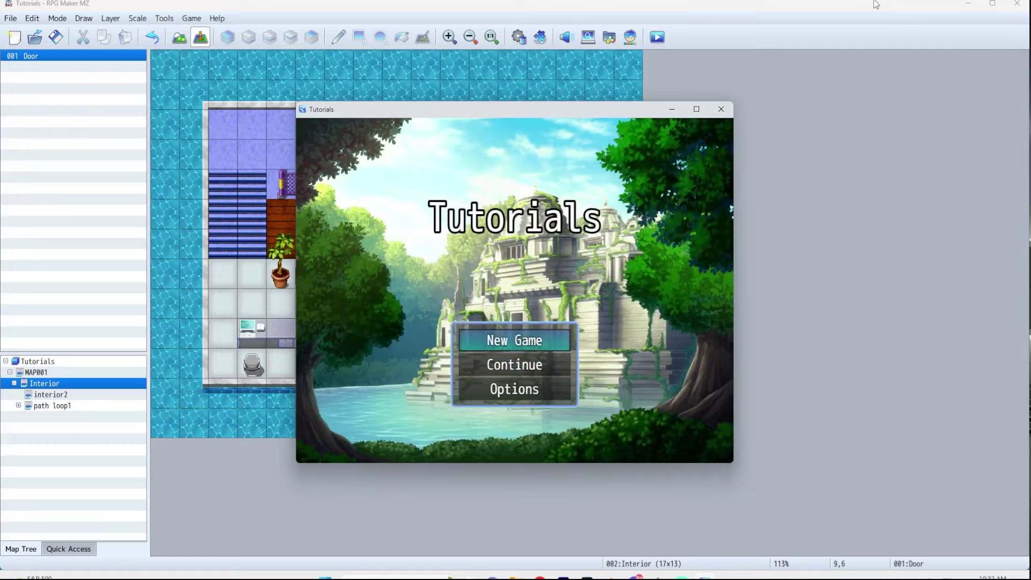
key(Return)
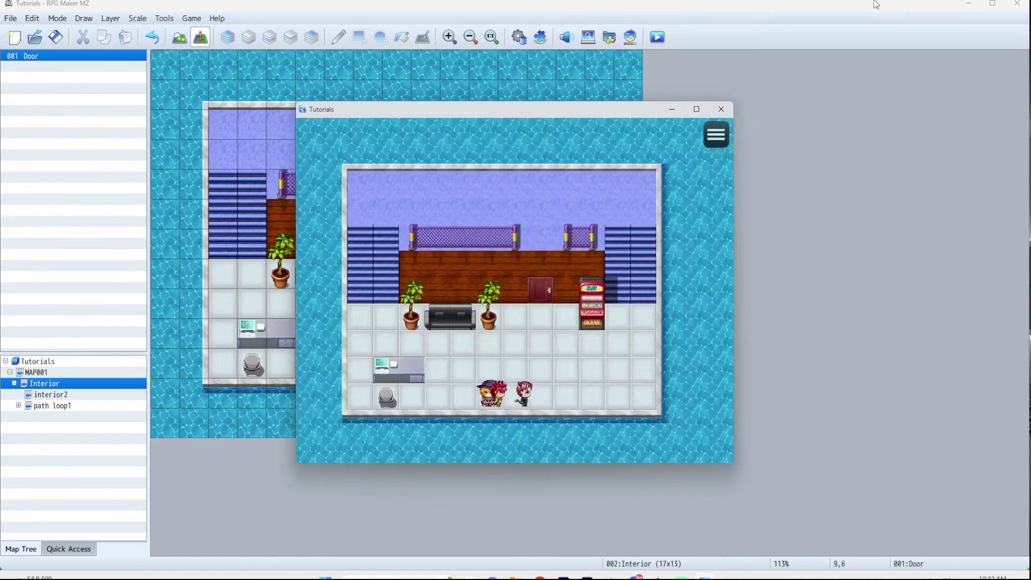
key(Up)
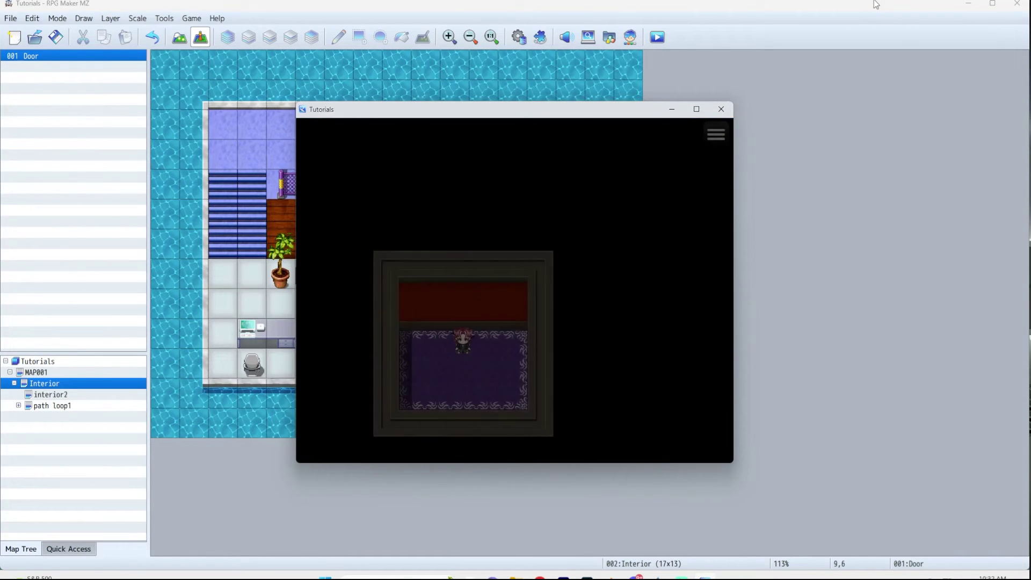
click(721, 109)
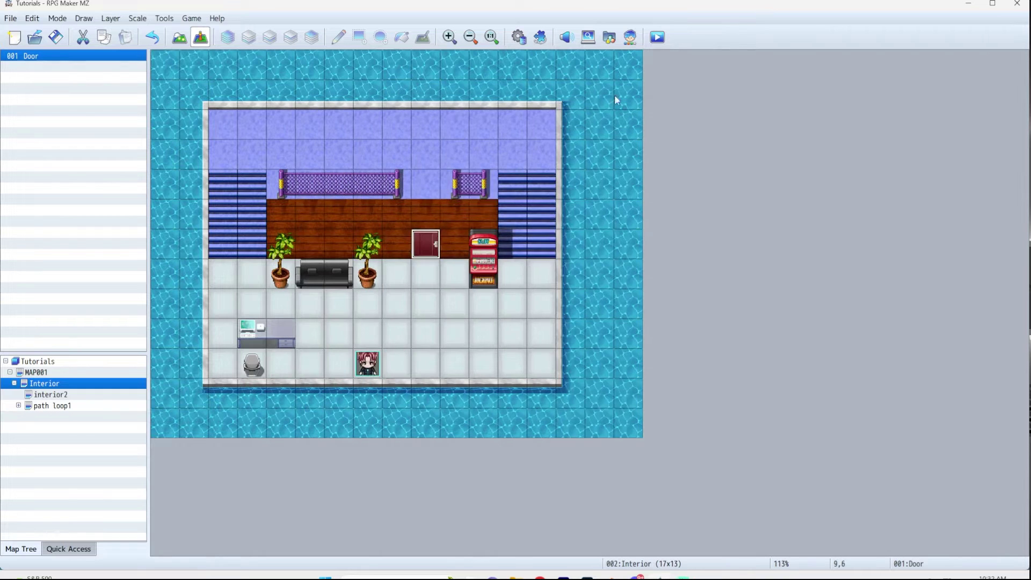
click(519, 37)
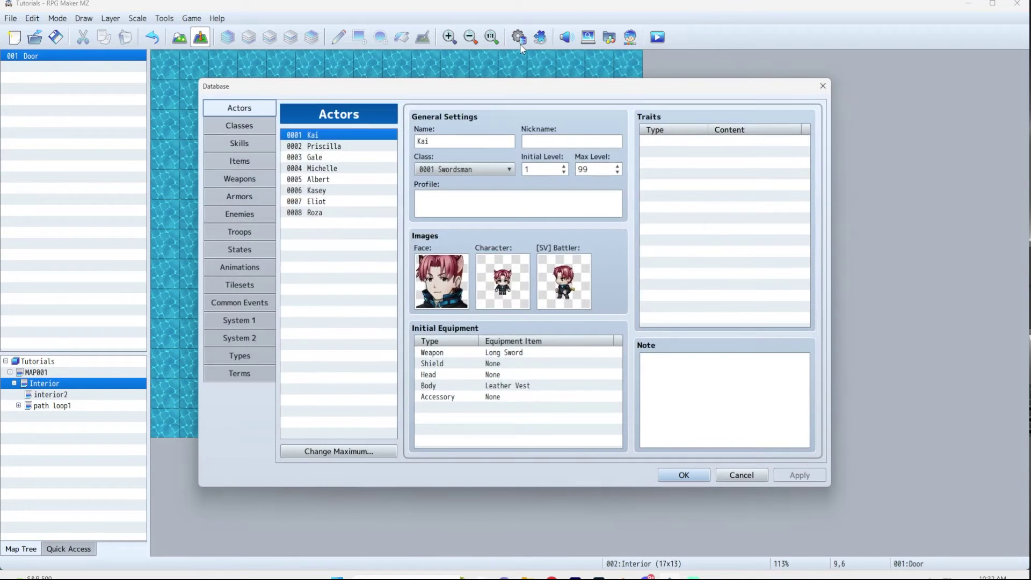
Step: Close the Database and reopen the Door event, drafting a 120-frame Wait but cancelling everything
click(827, 85)
double_click(428, 236)
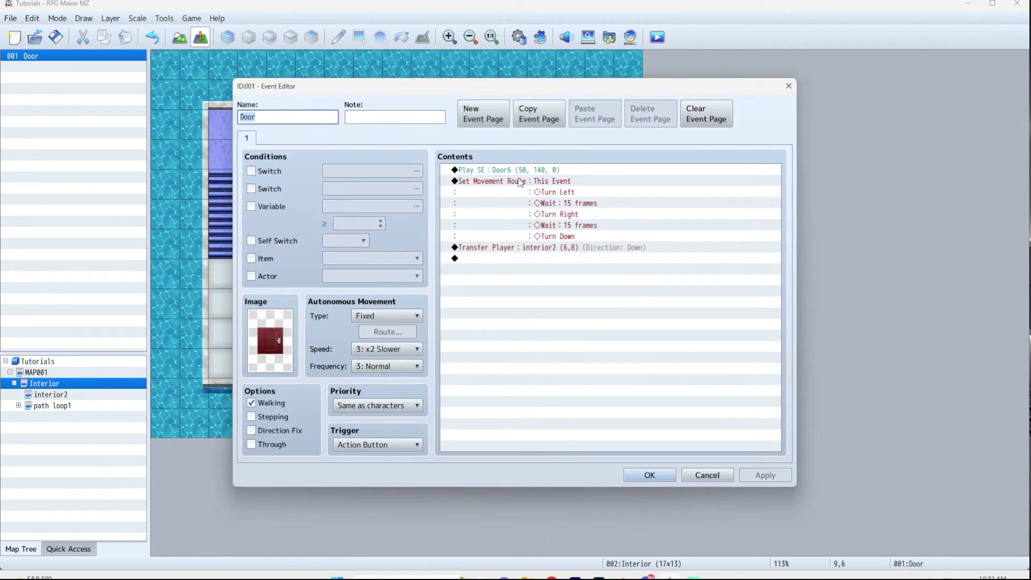
right_click(526, 183)
click(539, 188)
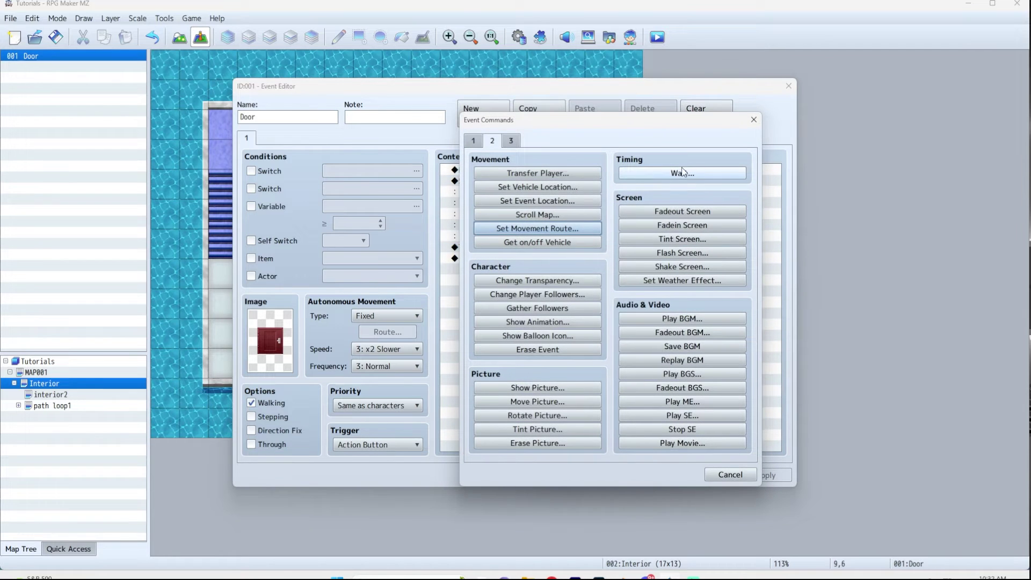
click(682, 173)
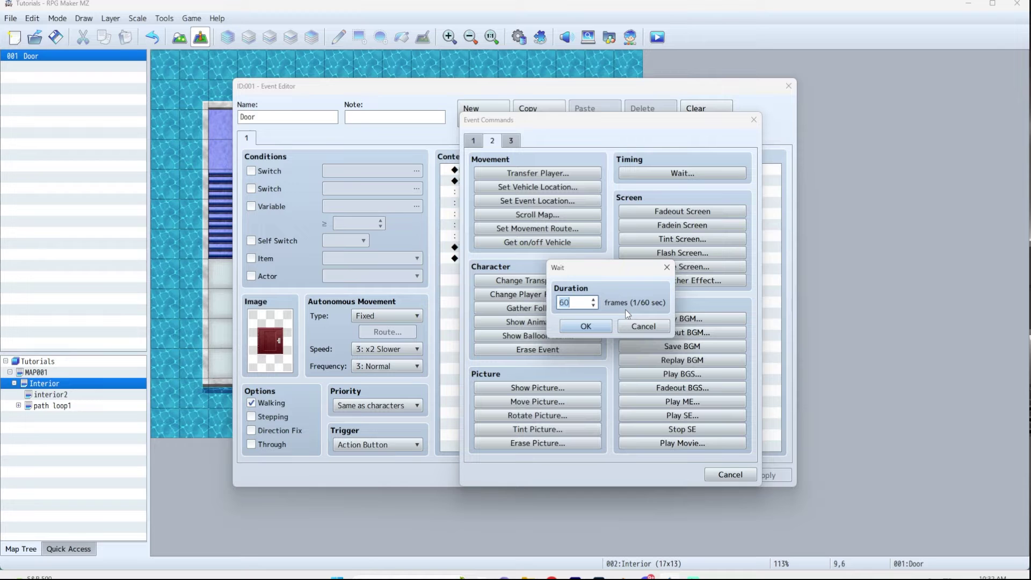
text(120)
click(643, 327)
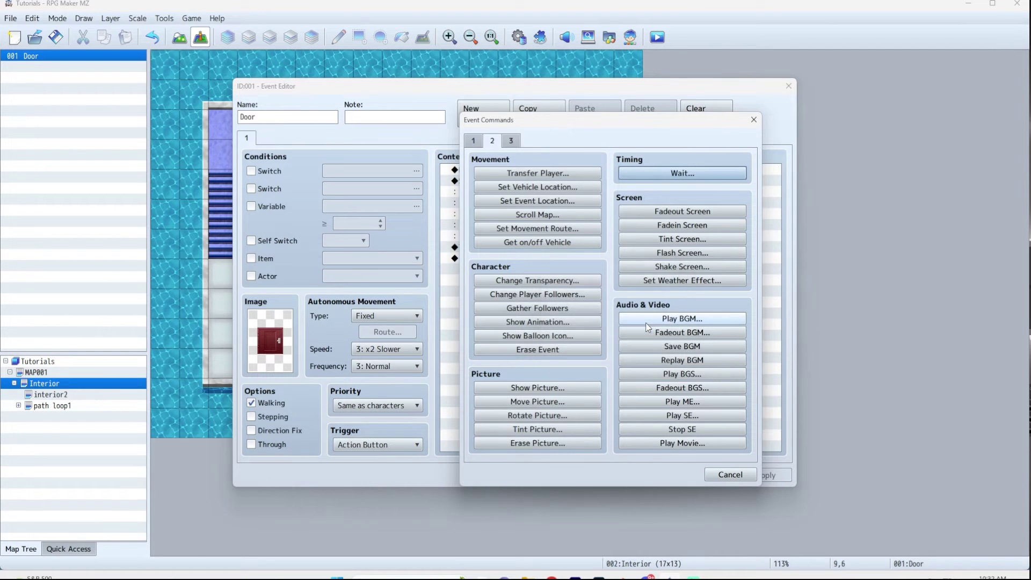
click(736, 477)
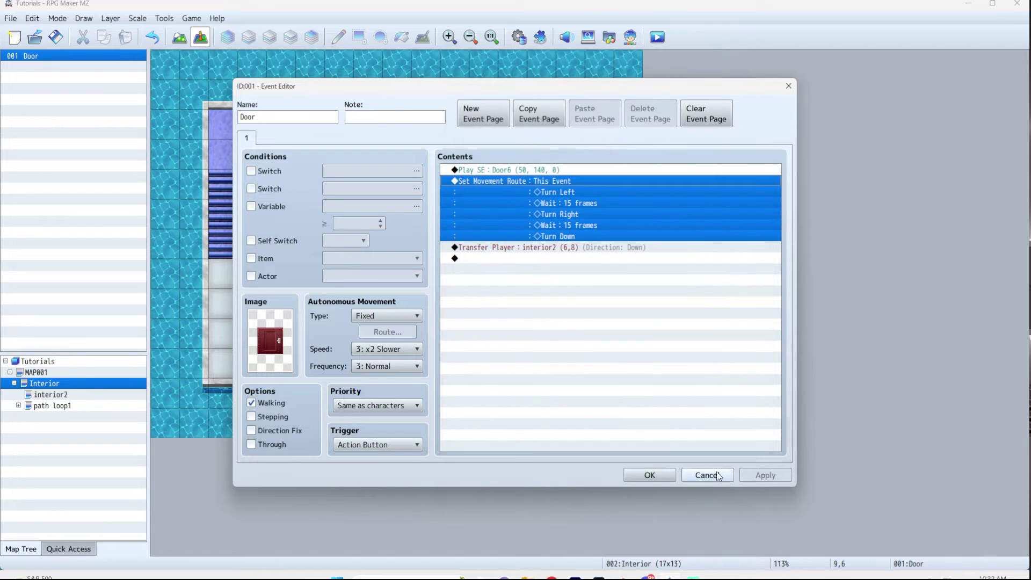
click(715, 478)
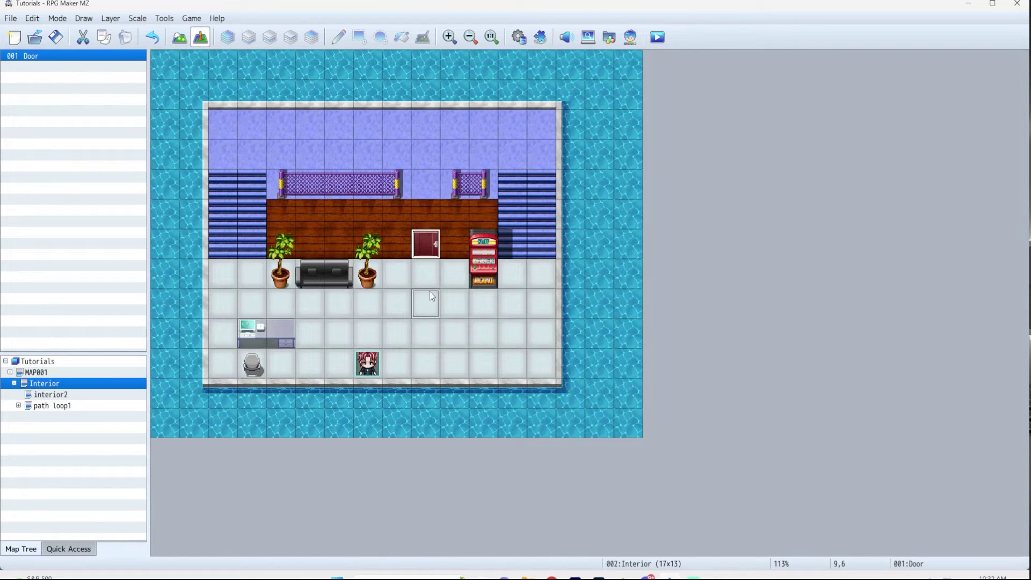
Step: Move the Door event down, then try a doorway tile in the brown wall and undo it
drag(432, 297, 432, 299)
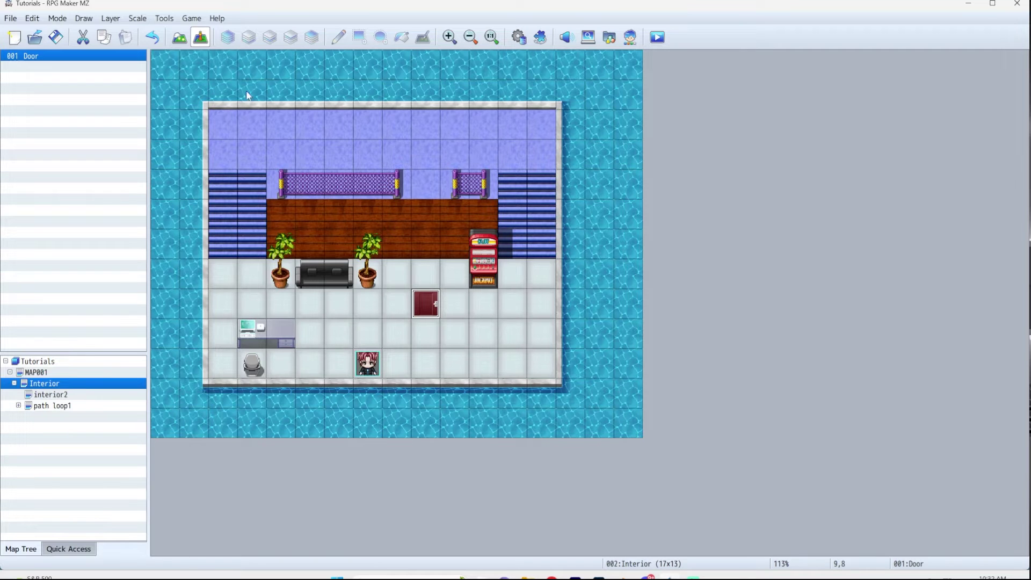
click(182, 40)
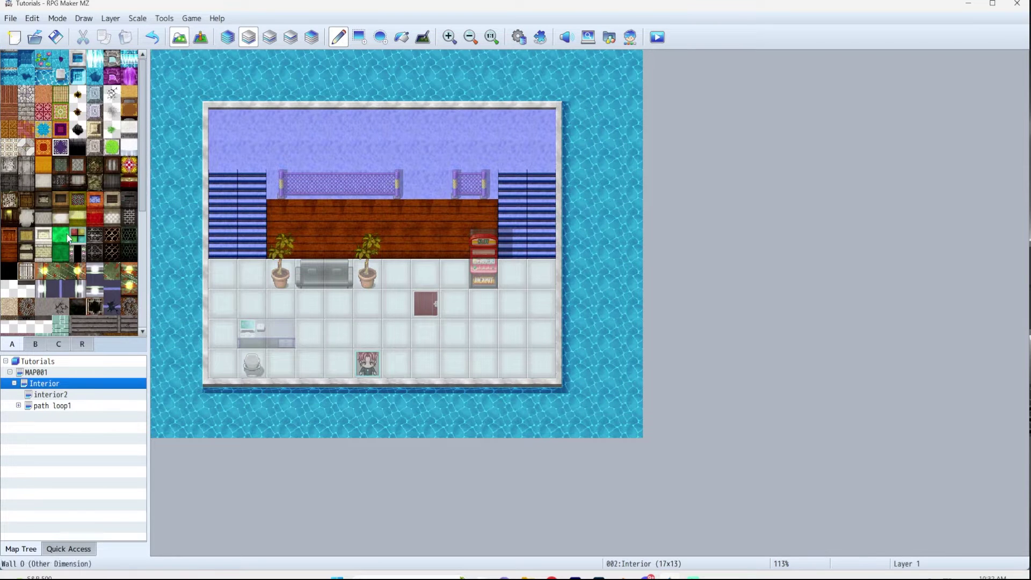
scroll(67, 235, down, 1)
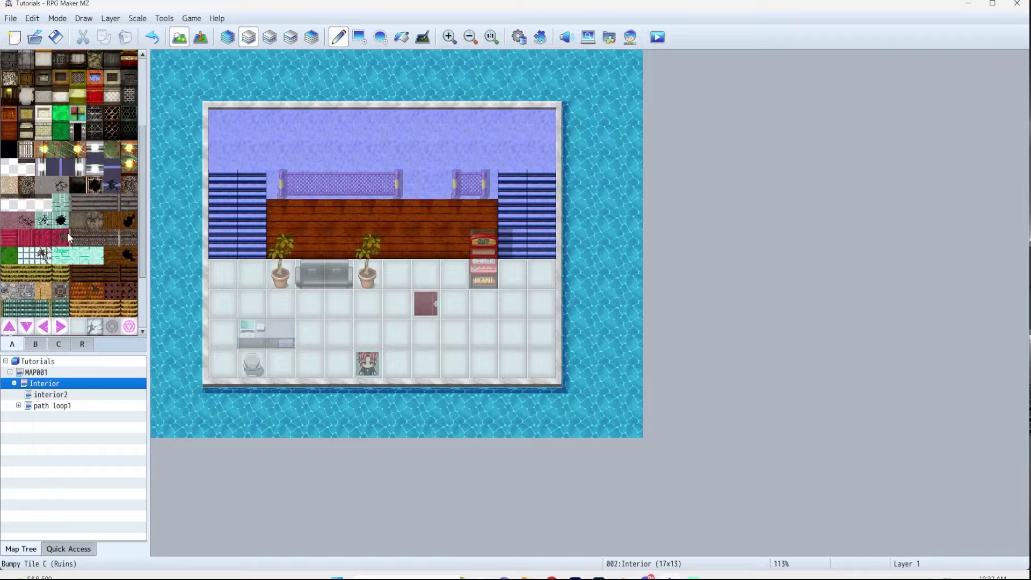
scroll(68, 305, down, 3)
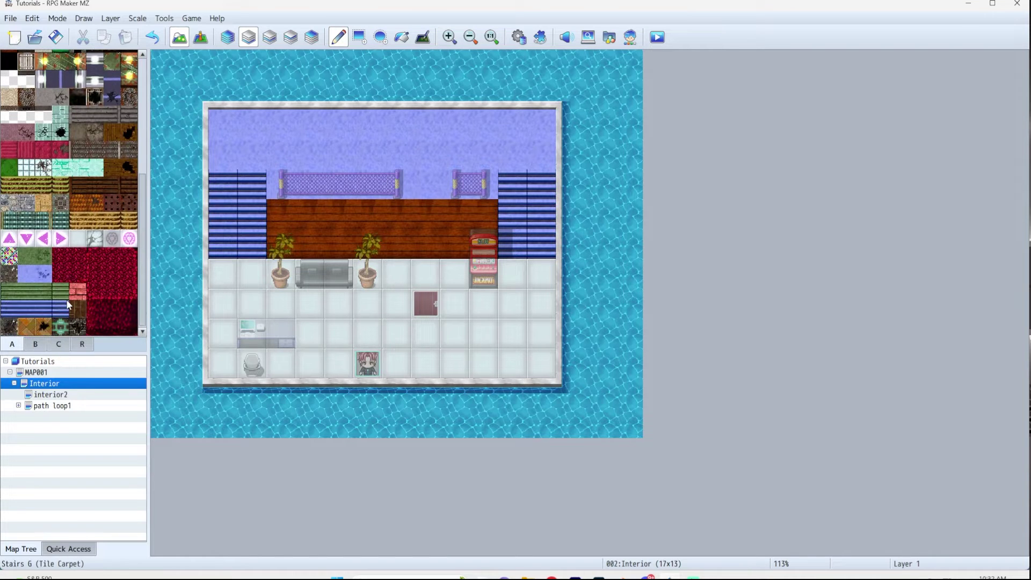
scroll(68, 305, up, 2)
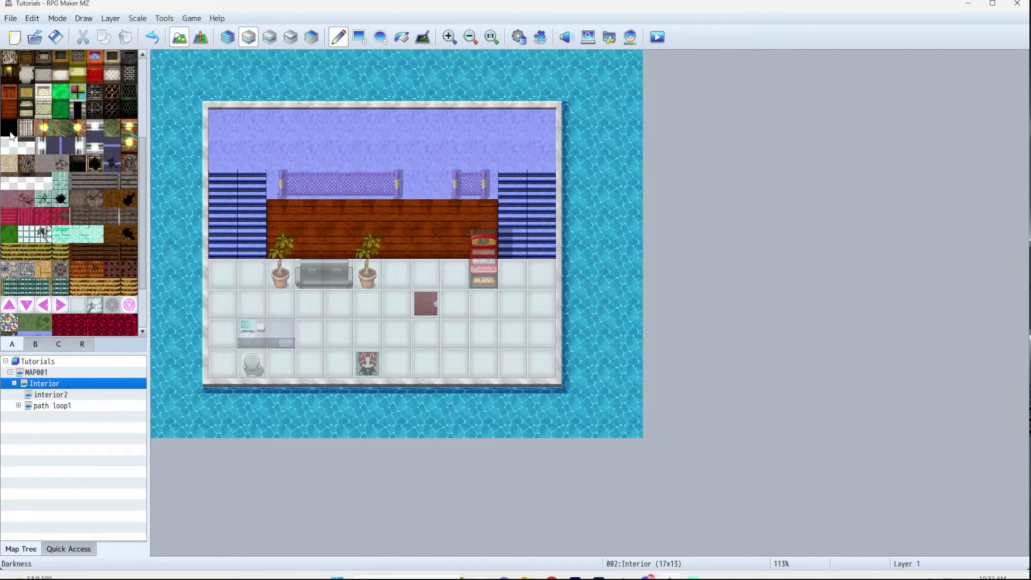
click(426, 243)
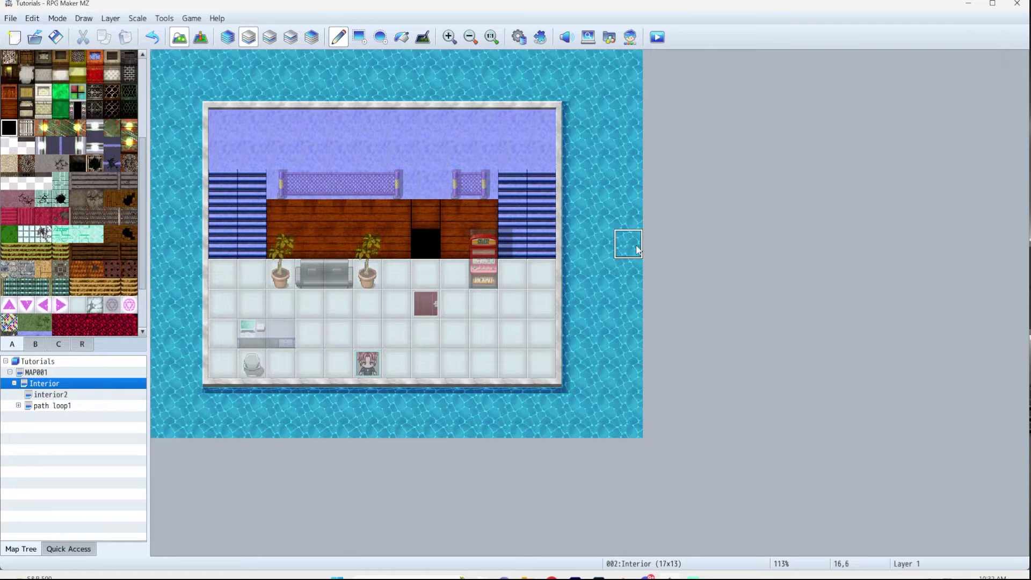
key(ctrl+z)
Step: Paint the black Darkness tile from tab A into the back wall at 9,6
click(58, 344)
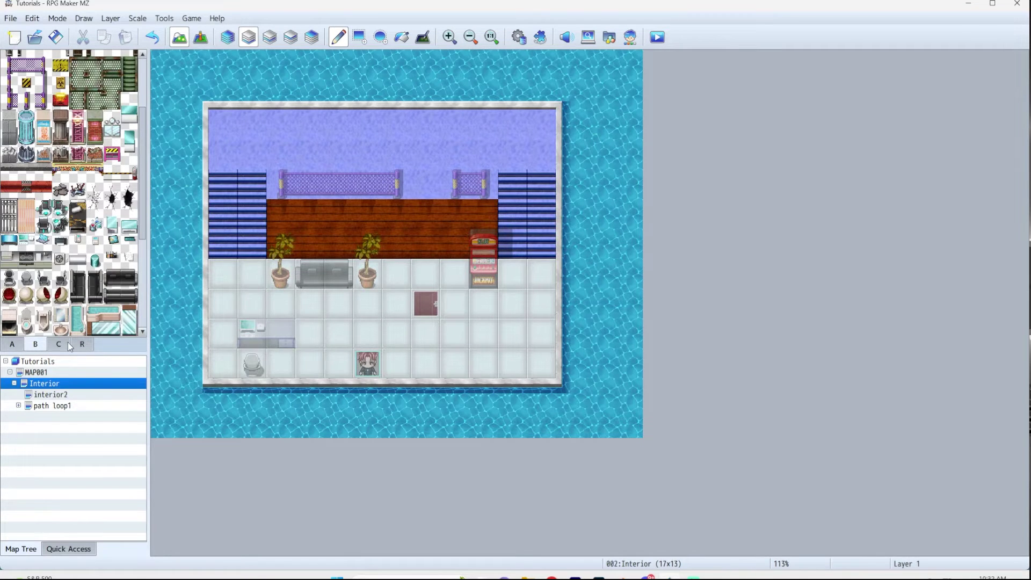
scroll(48, 324, down, 5)
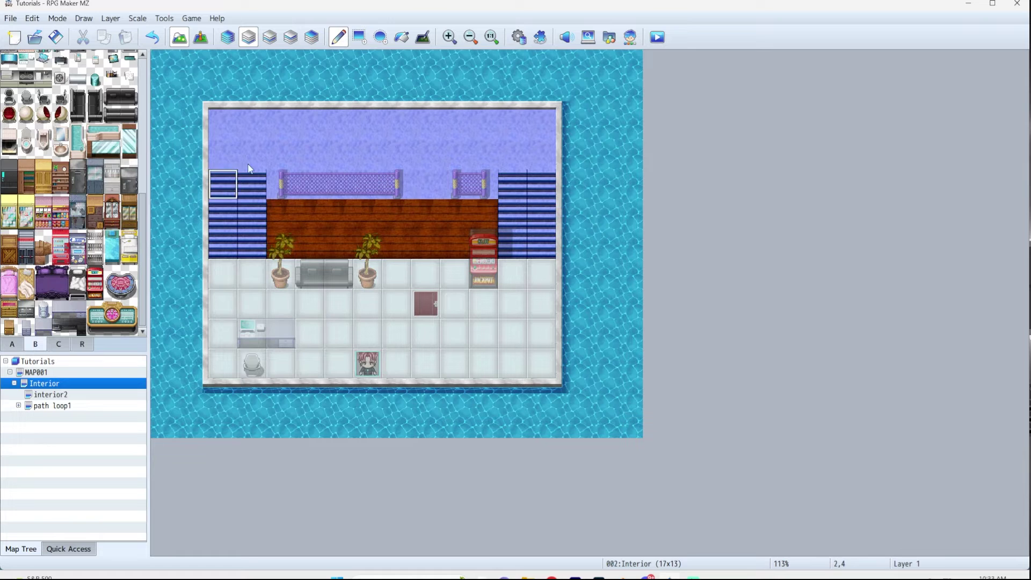
click(11, 344)
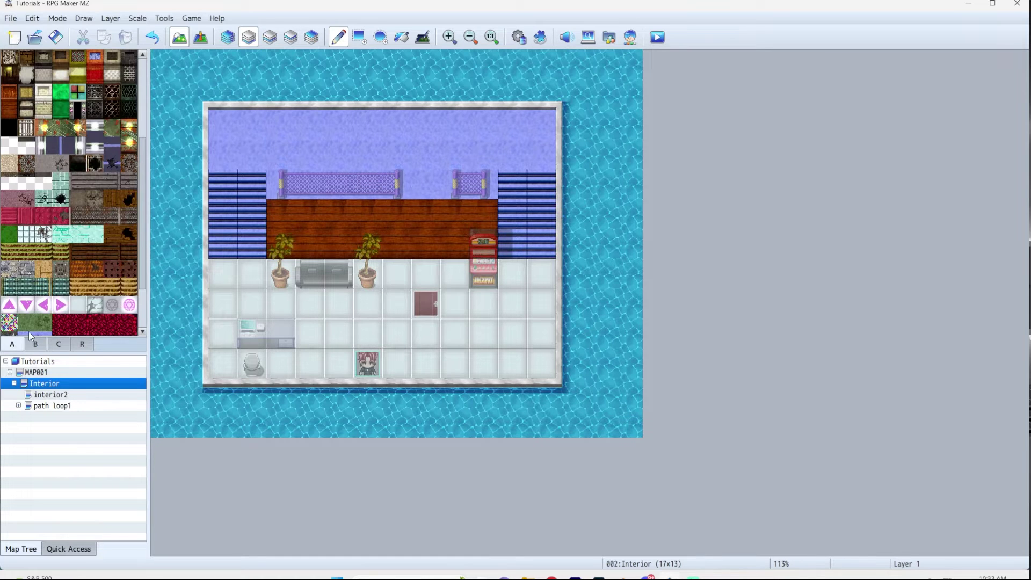
scroll(69, 176, up, 1)
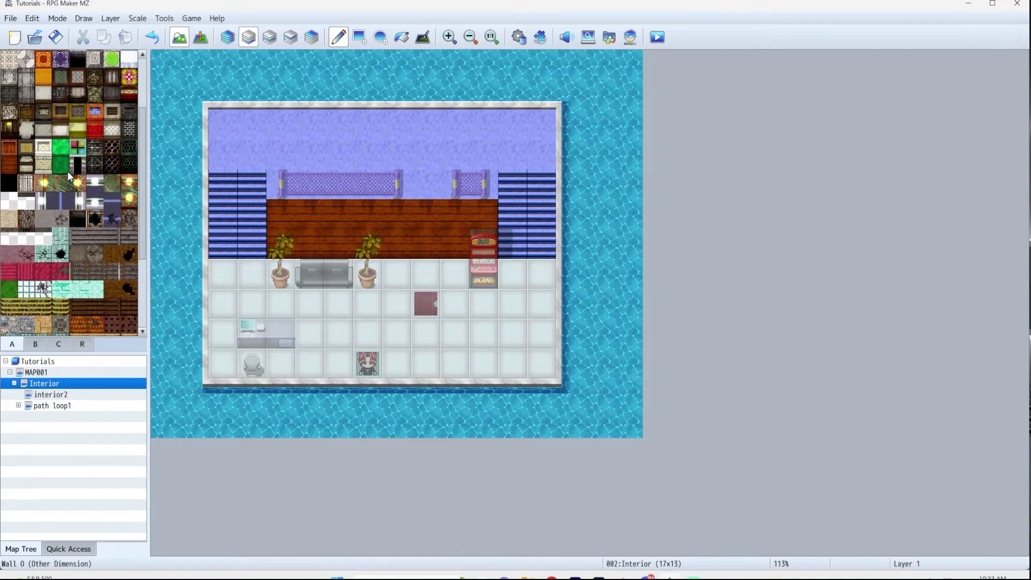
scroll(68, 178, up, 2)
click(11, 251)
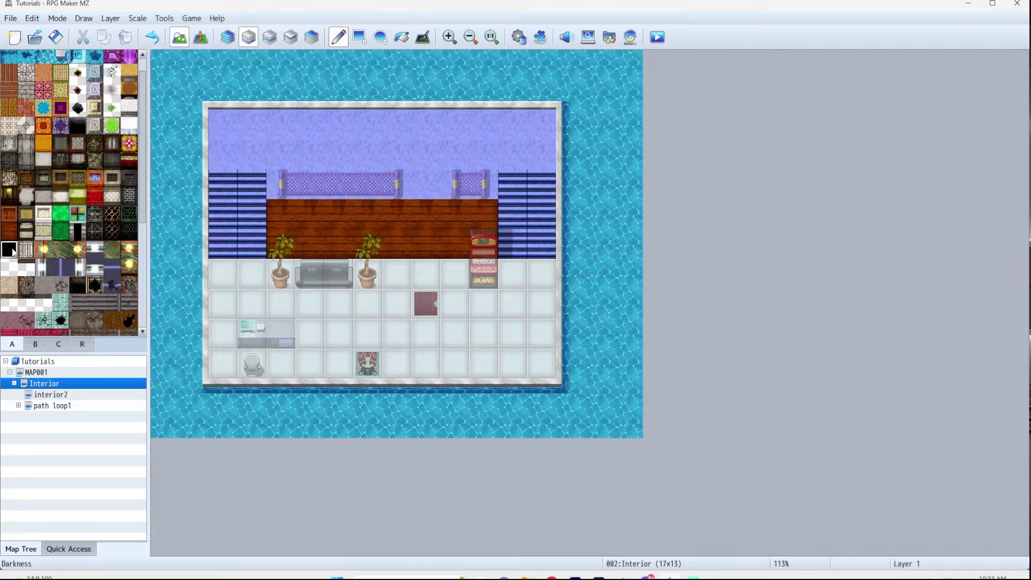
click(427, 242)
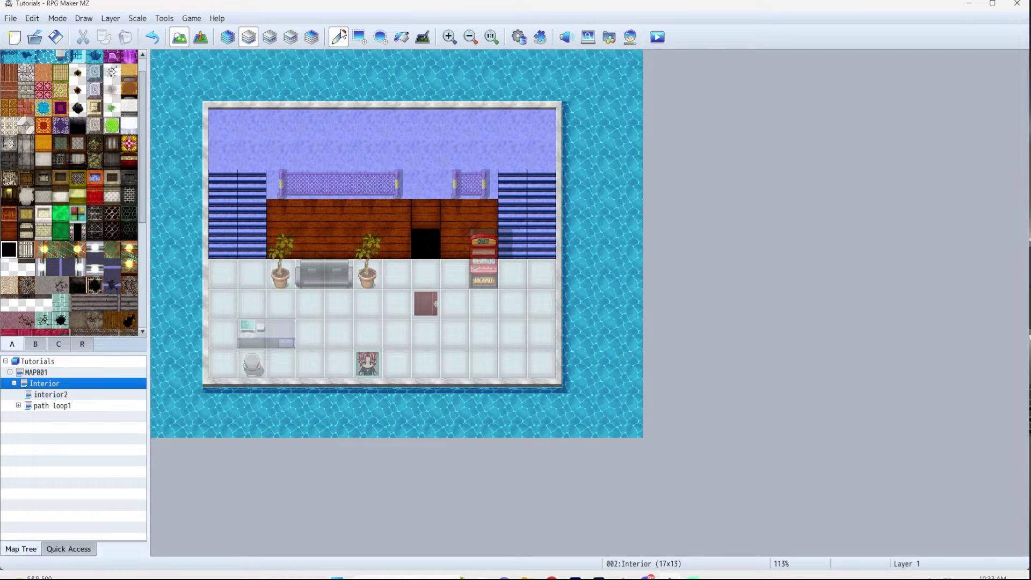
click(200, 37)
Step: Move the Door event into the new doorway and paste a copy onto interior2's back wall
drag(420, 291, 426, 243)
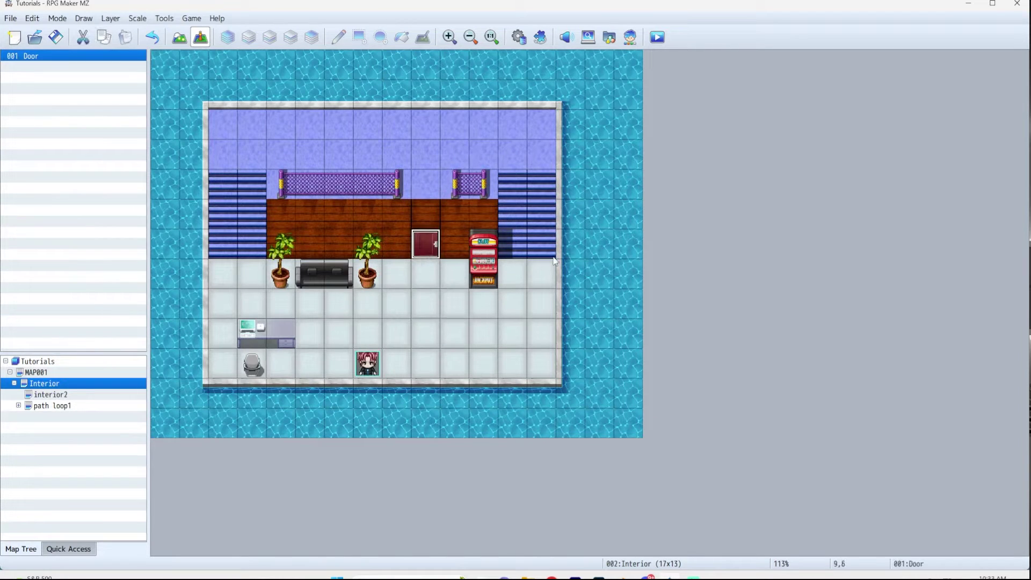
right_click(434, 251)
click(463, 304)
click(48, 395)
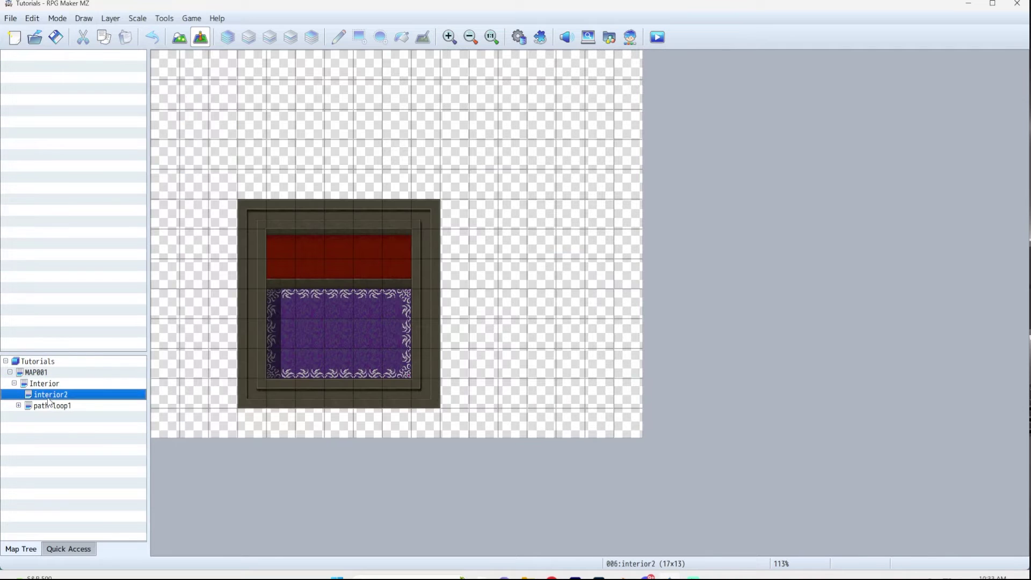
right_click(339, 283)
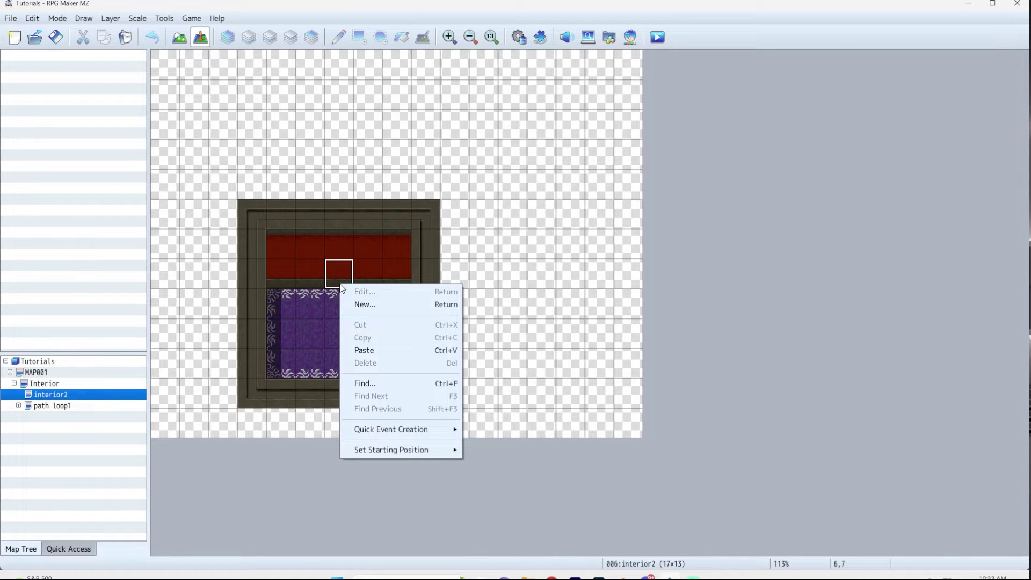
click(365, 350)
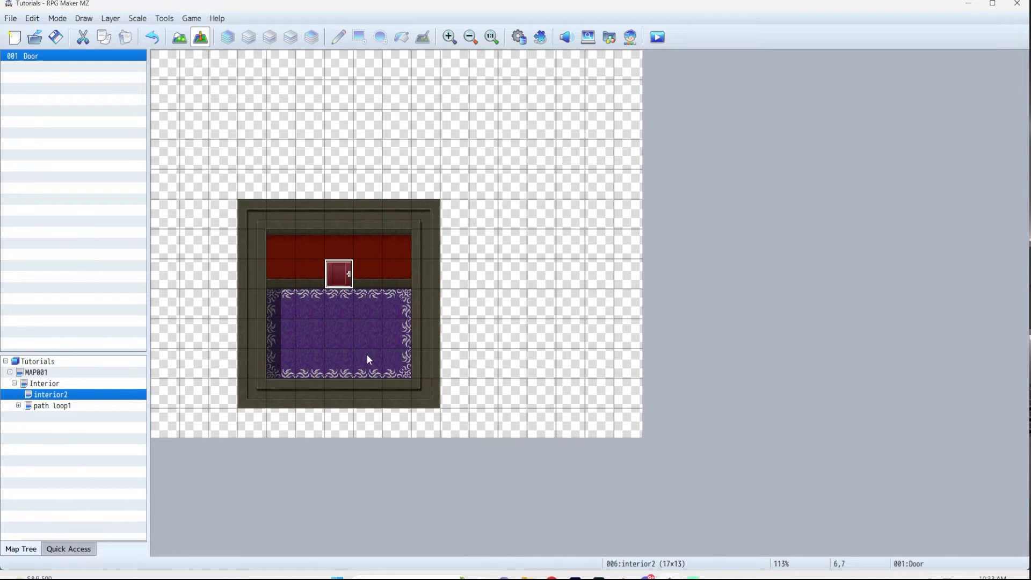
Step: Change the pasted door's Transfer Player destination to Interior (9,7), facing Down
double_click(344, 283)
right_click(559, 251)
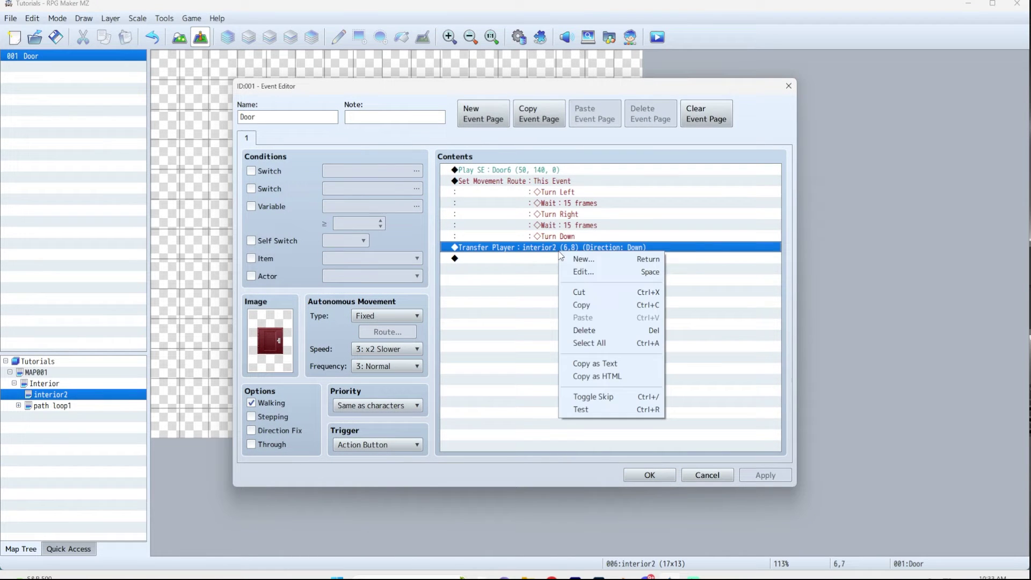
click(577, 272)
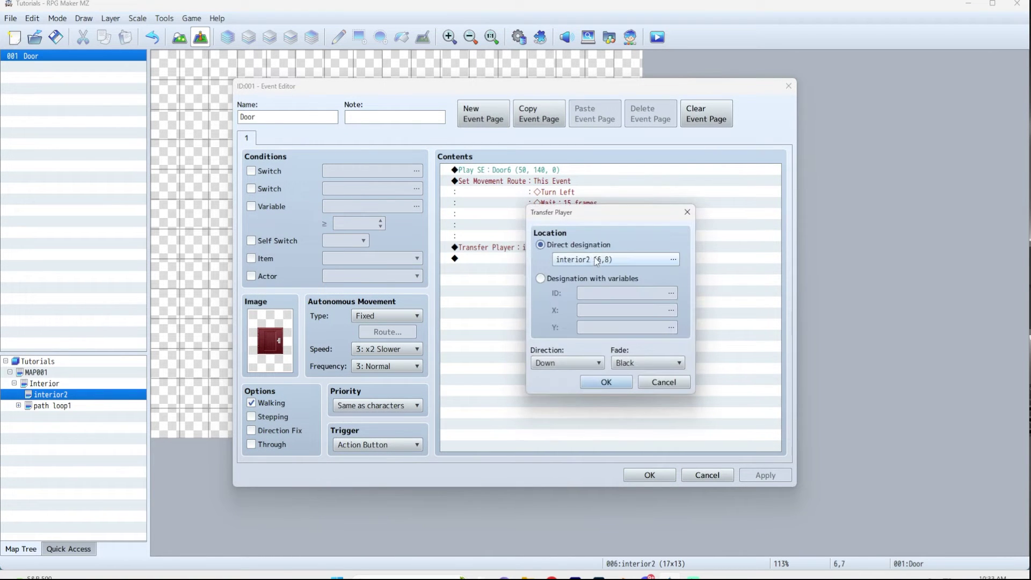
click(583, 260)
click(356, 149)
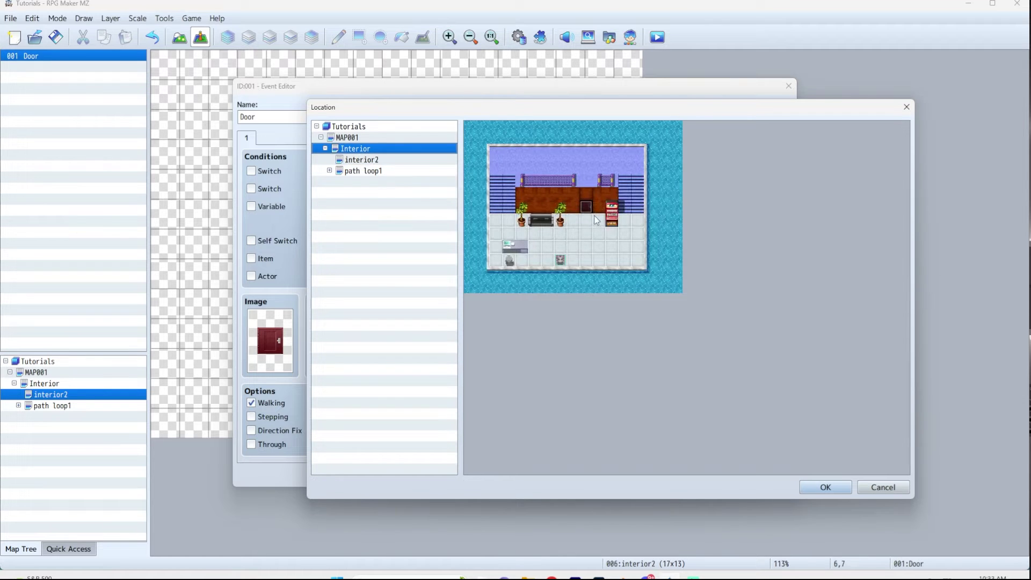
click(587, 220)
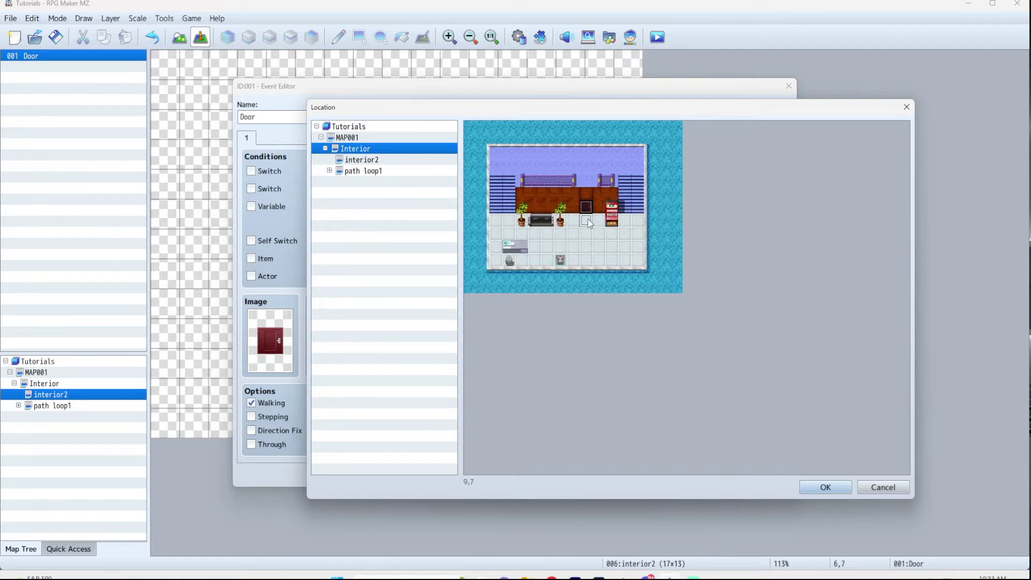
click(826, 487)
scroll(553, 363, down, 3)
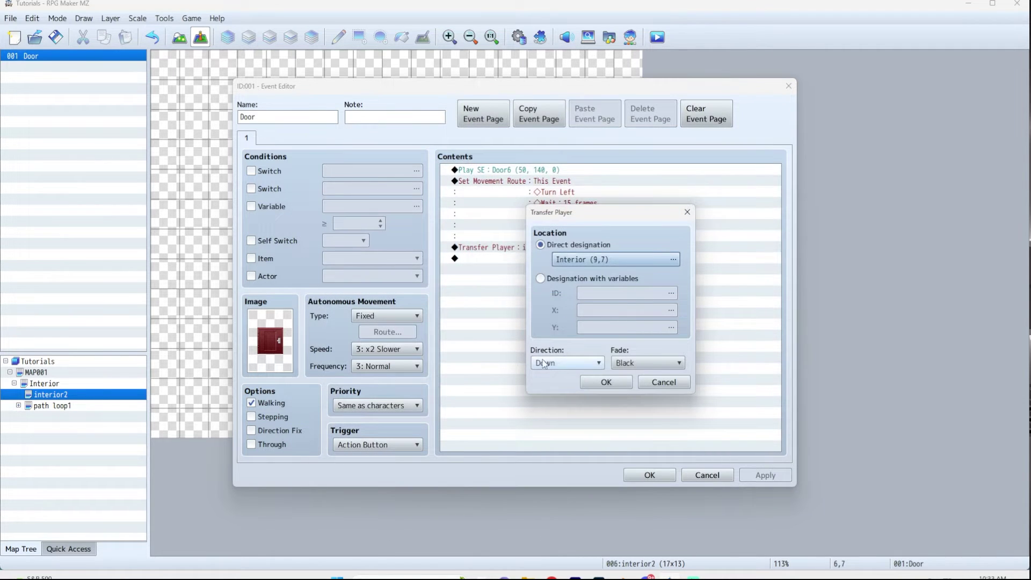
click(623, 384)
click(649, 475)
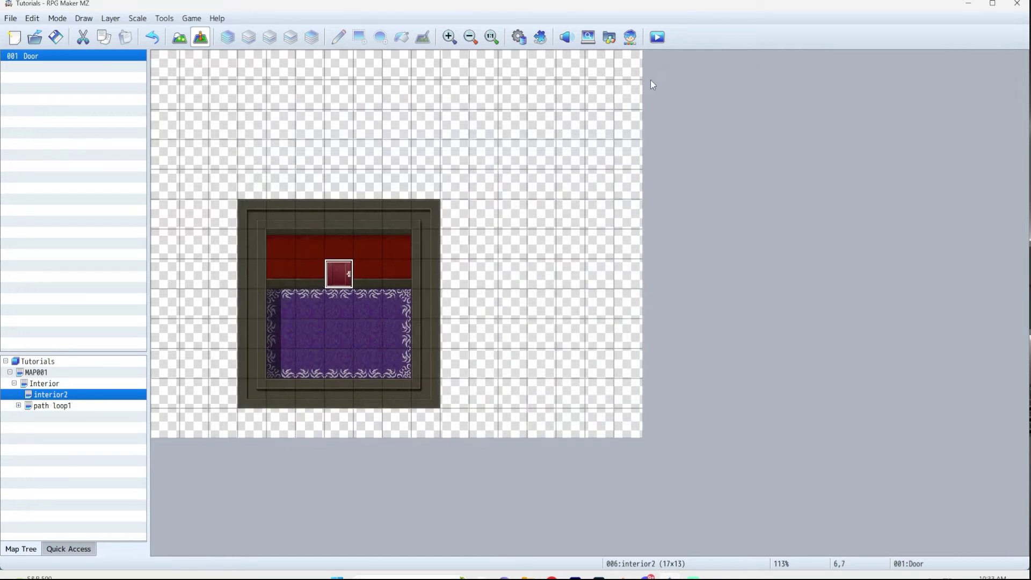
Step: Save and playtest, walking the party through the door into interior2 and back to Interior
click(659, 43)
key(Return)
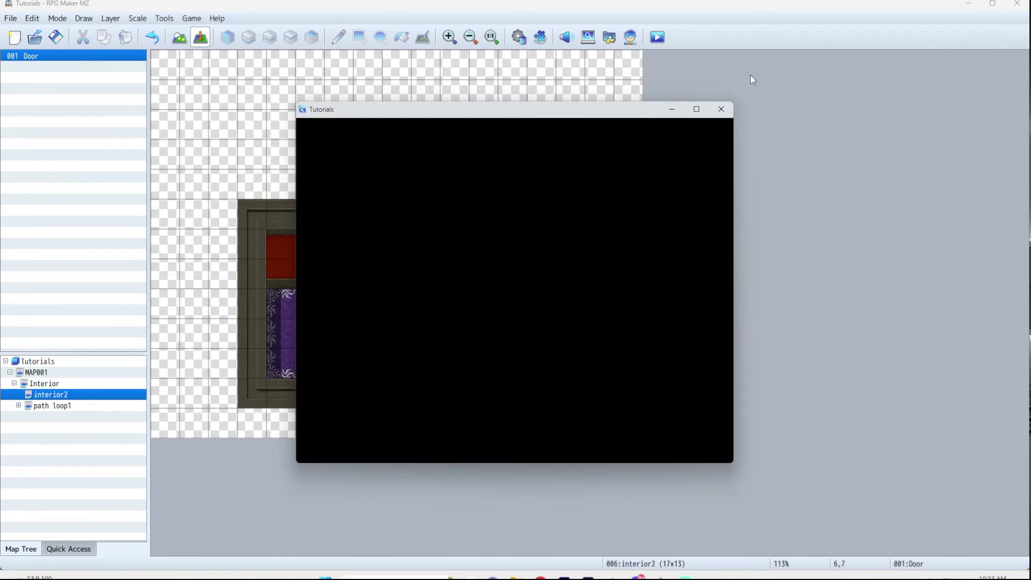
key(Right)
key(Up)
key(Up)
key(Up)
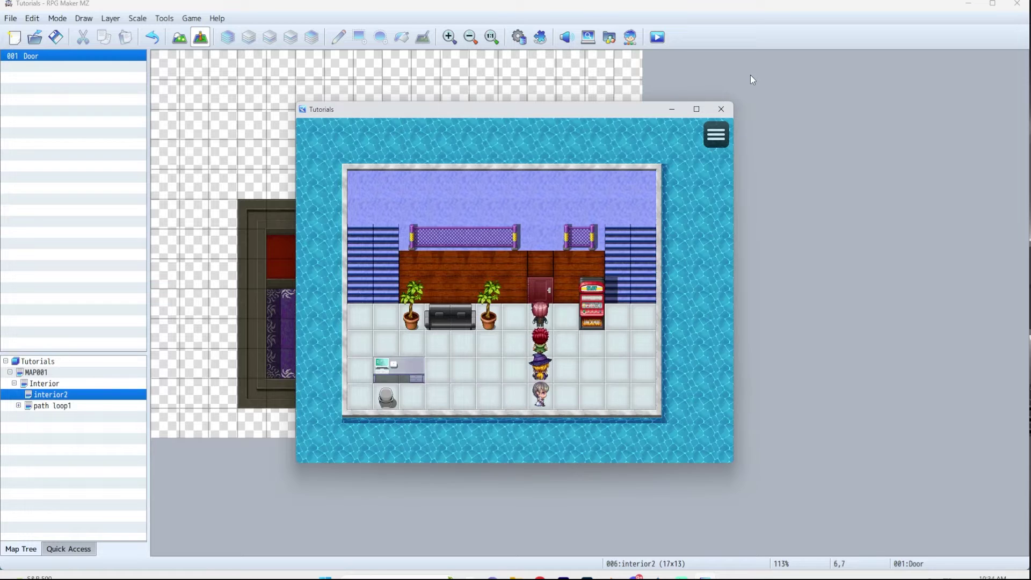
key(Down)
key(Down)
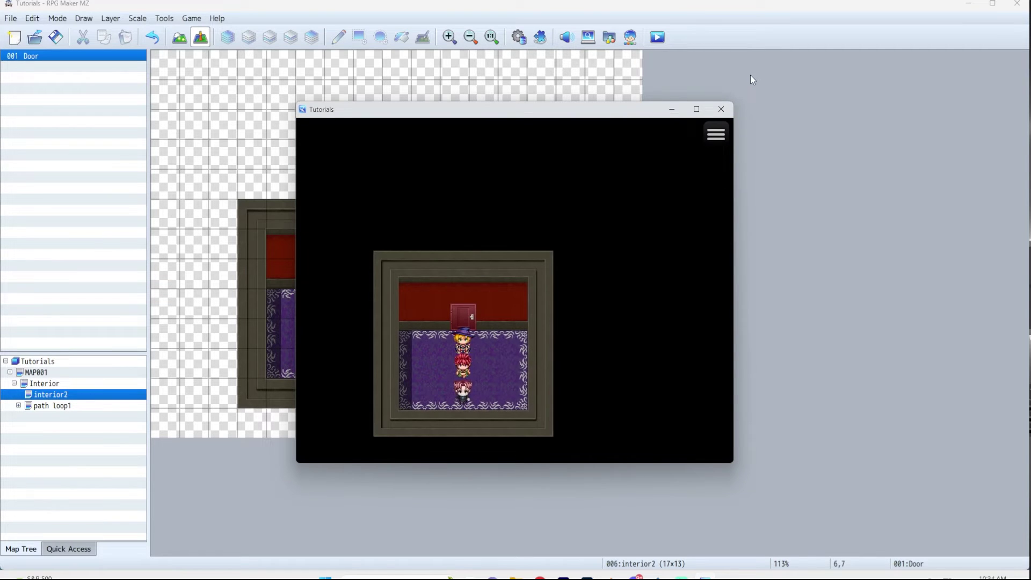
key(Up)
key(Up)
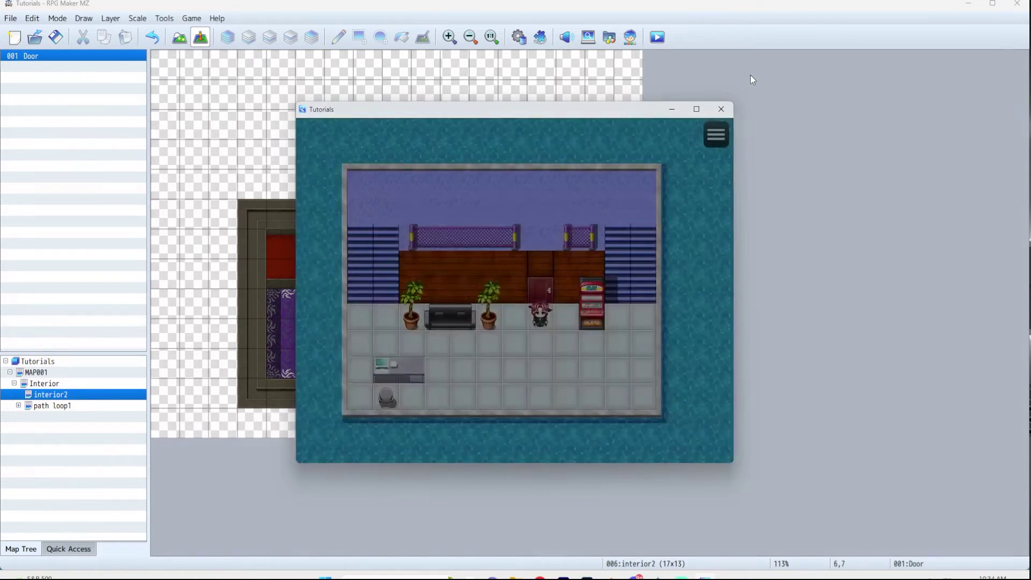
key(Down)
key(Left)
key(Left)
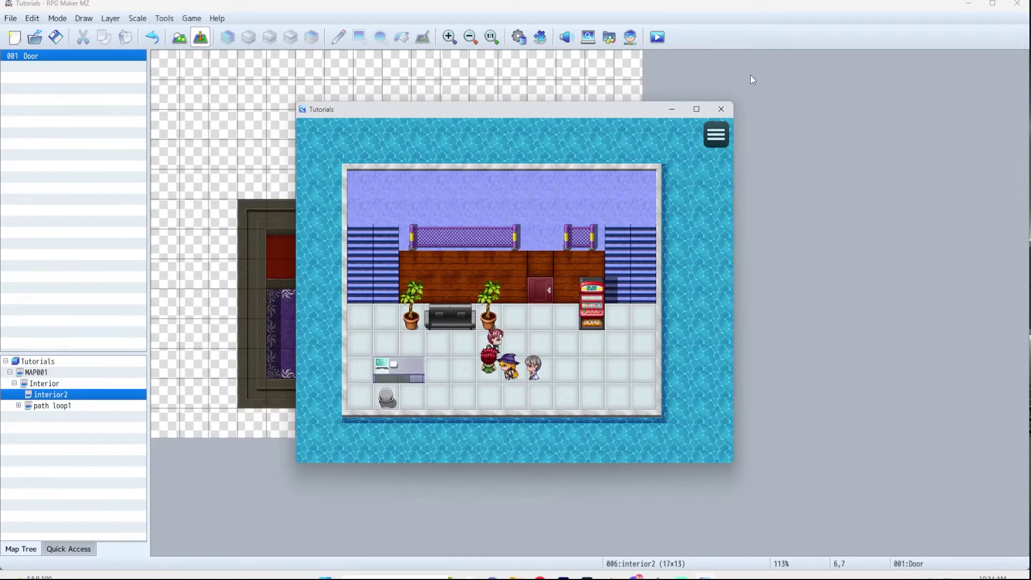
key(Down)
Step: Move the Door event to (8,6), paint the doorway there, and refill (9,6) with wood wall
click(48, 384)
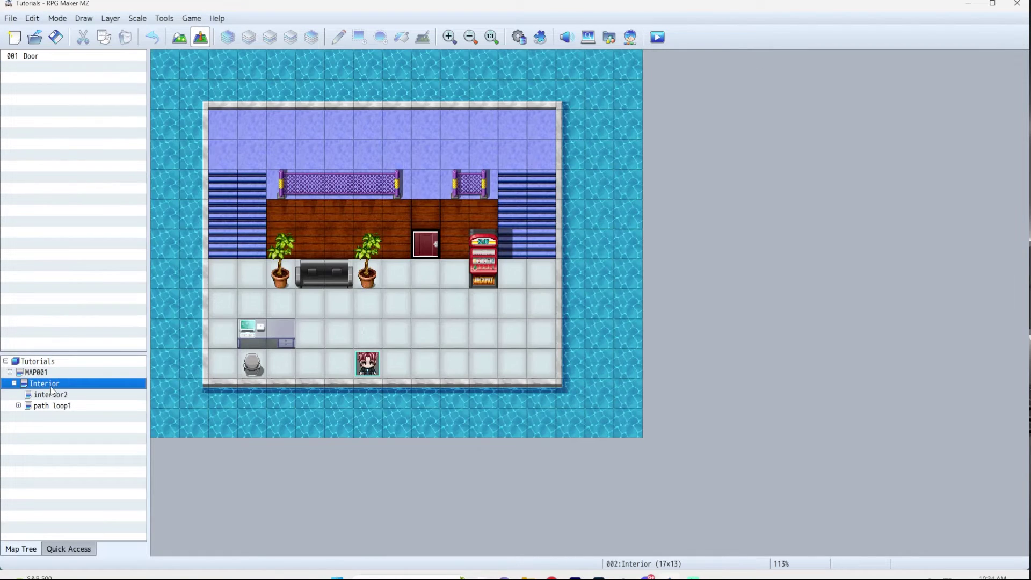
click(436, 245)
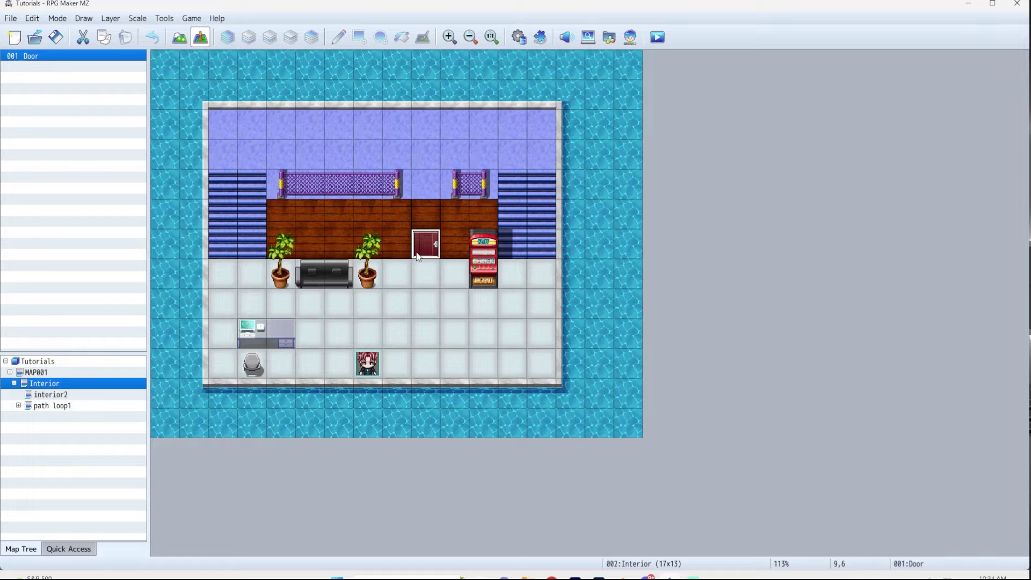
drag(419, 256, 392, 256)
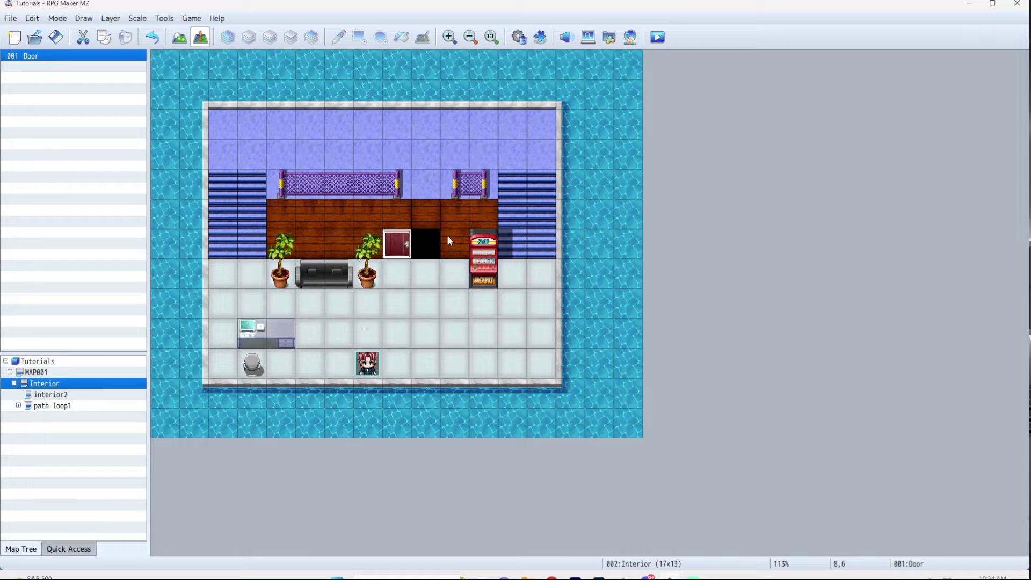
key(F5)
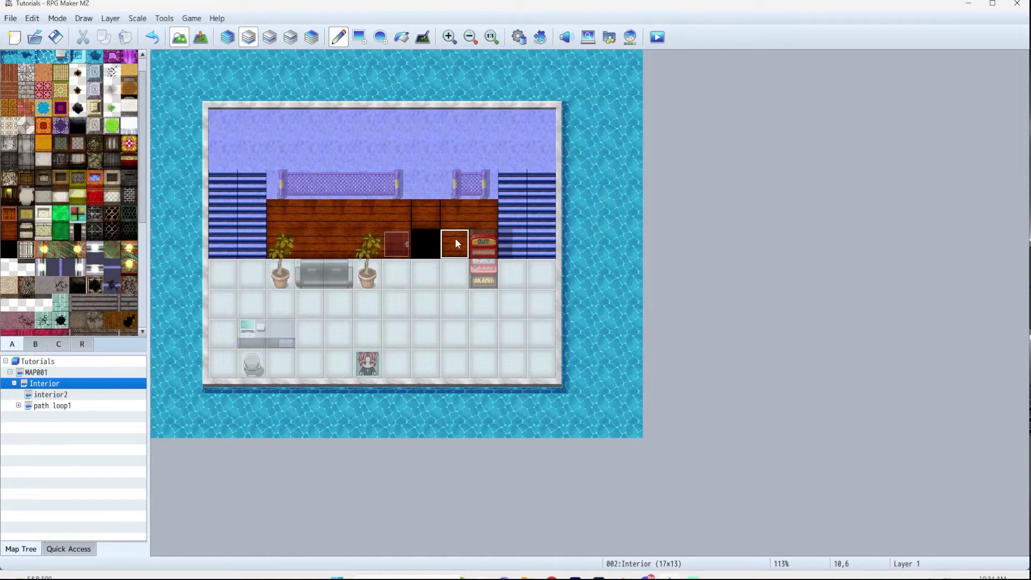
click(398, 239)
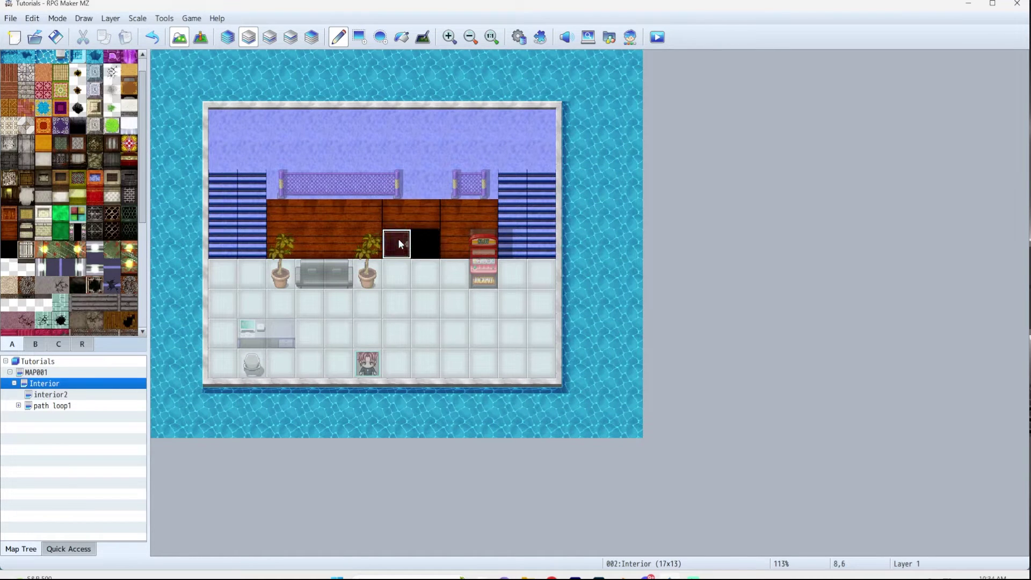
click(439, 246)
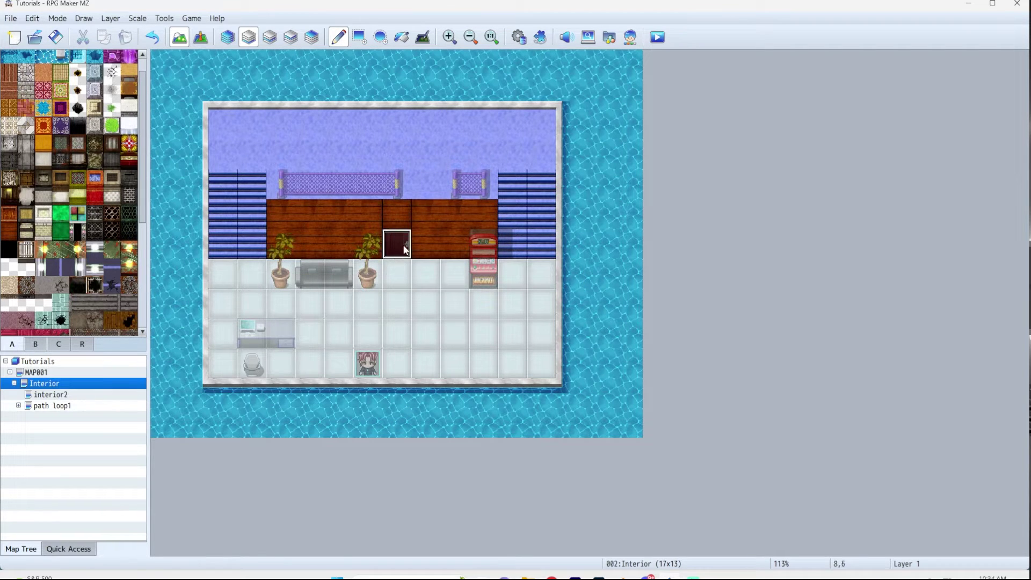
Step: Bring up the furniture tiles and switch to the upper painting layer
click(54, 345)
scroll(98, 262, down, 5)
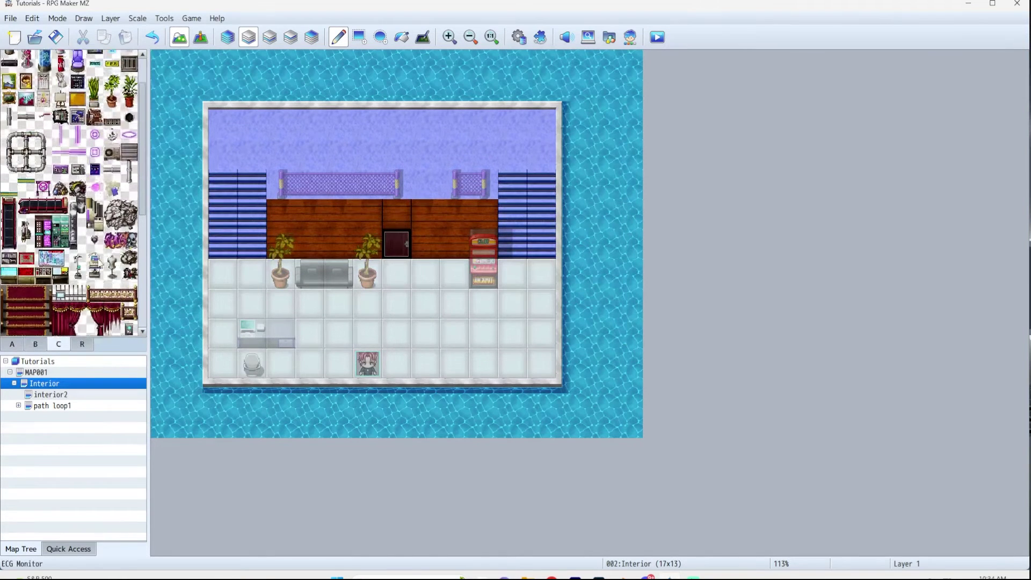
scroll(99, 261, up, 5)
click(44, 346)
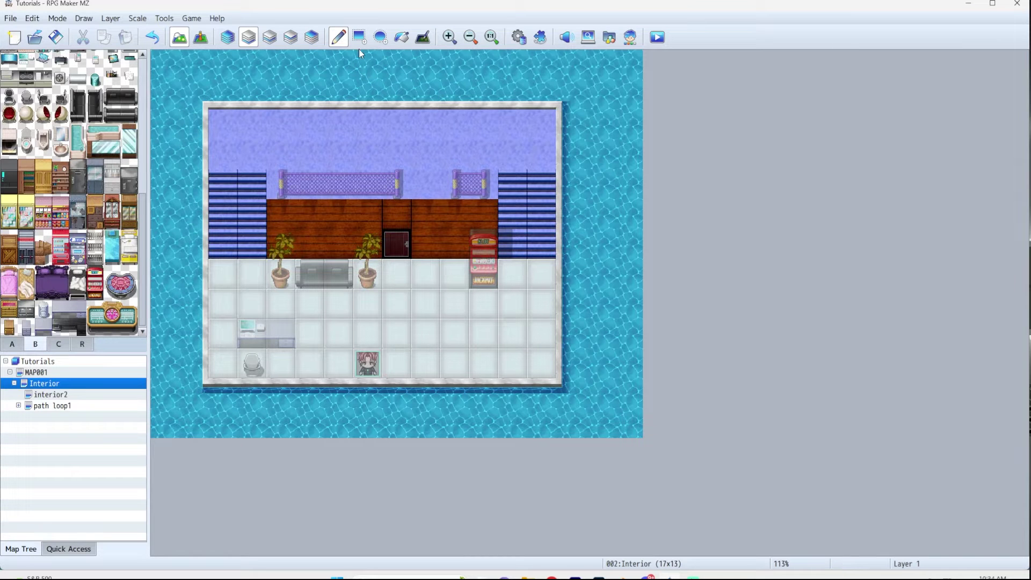
scroll(128, 139, down, 10)
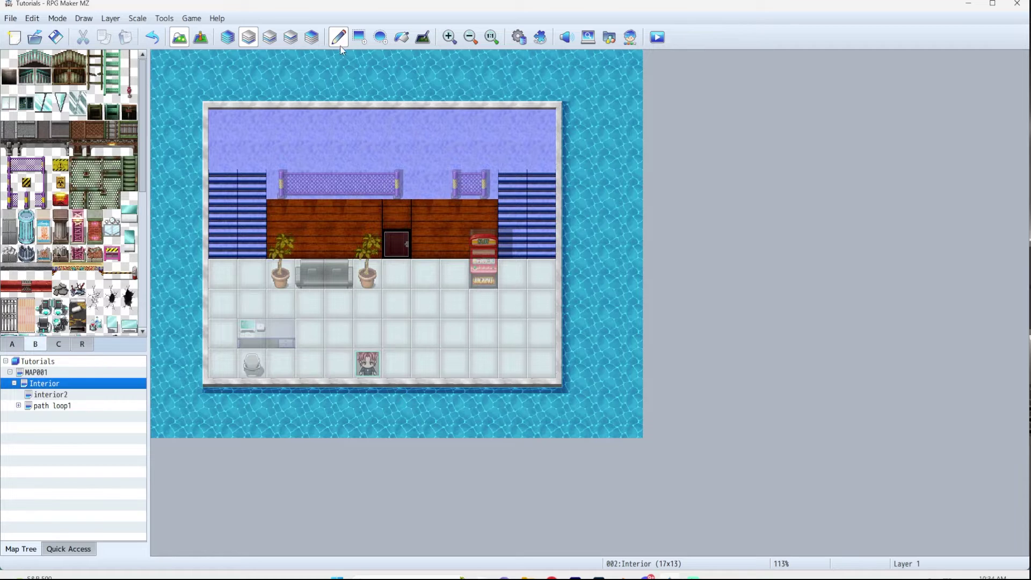
click(269, 37)
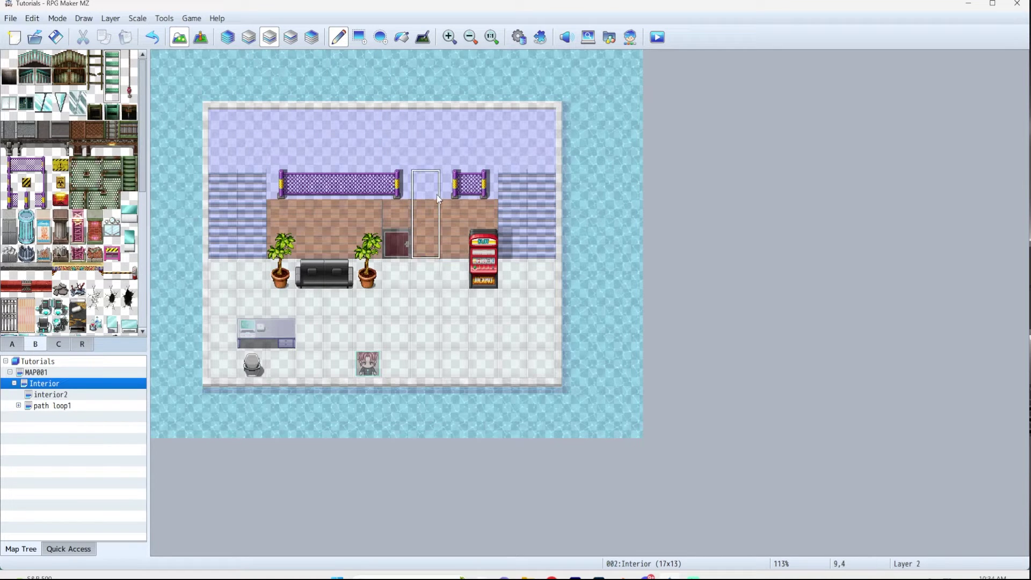
Step: Stamp a single three-tile green ladder on the back wall right of the Door, undoing extras
drag(438, 199, 438, 204)
key(ctrl+z)
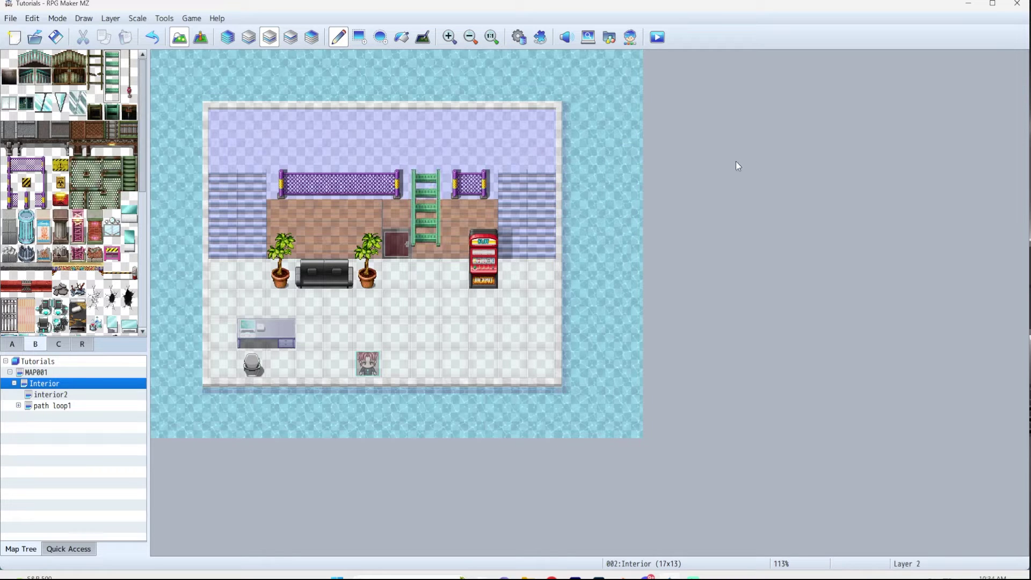
key(ctrl+z)
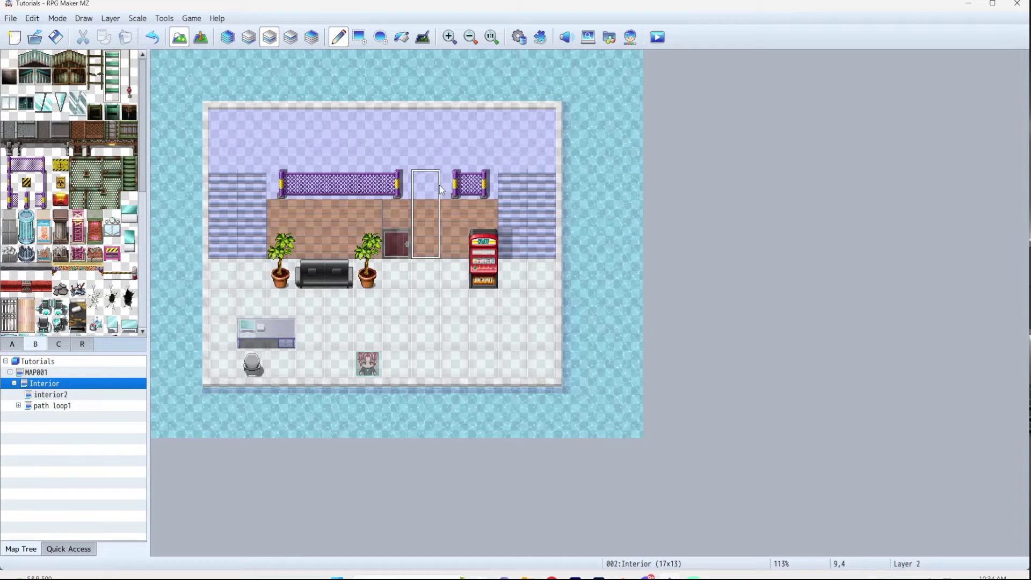
click(436, 199)
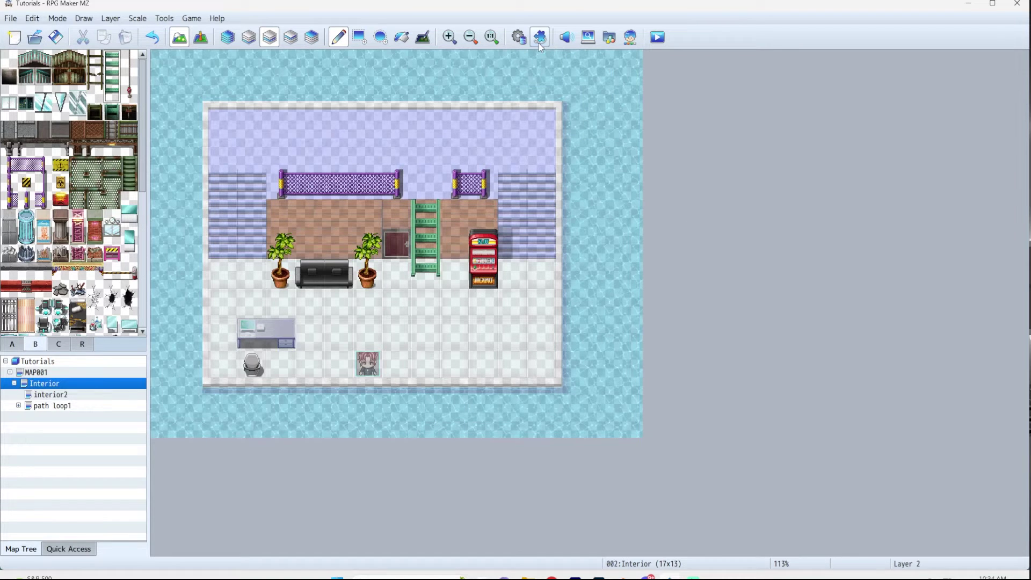
Step: Show the Ladder flags for page B of the SF Inside tileset in the Database
click(524, 43)
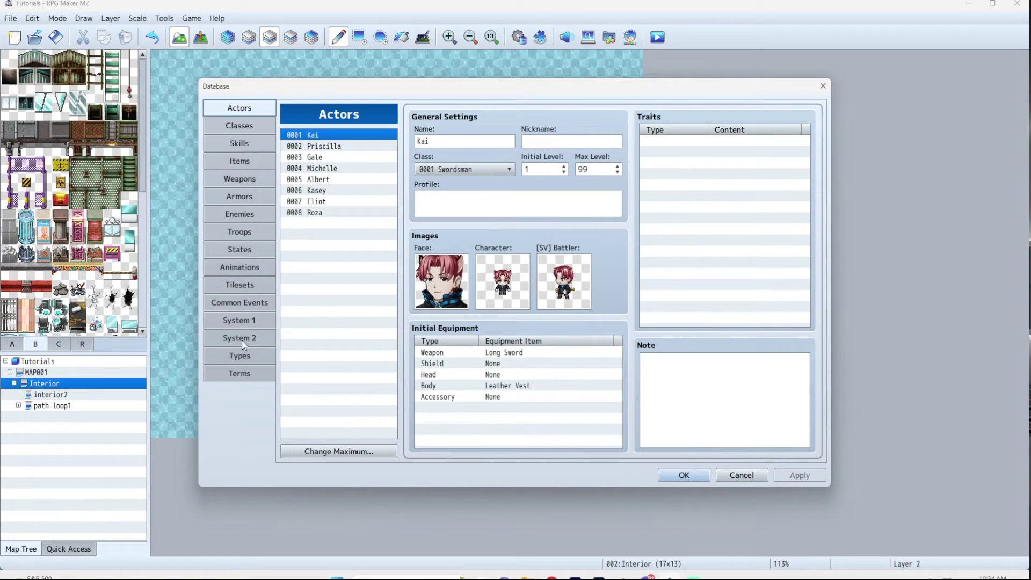
click(240, 286)
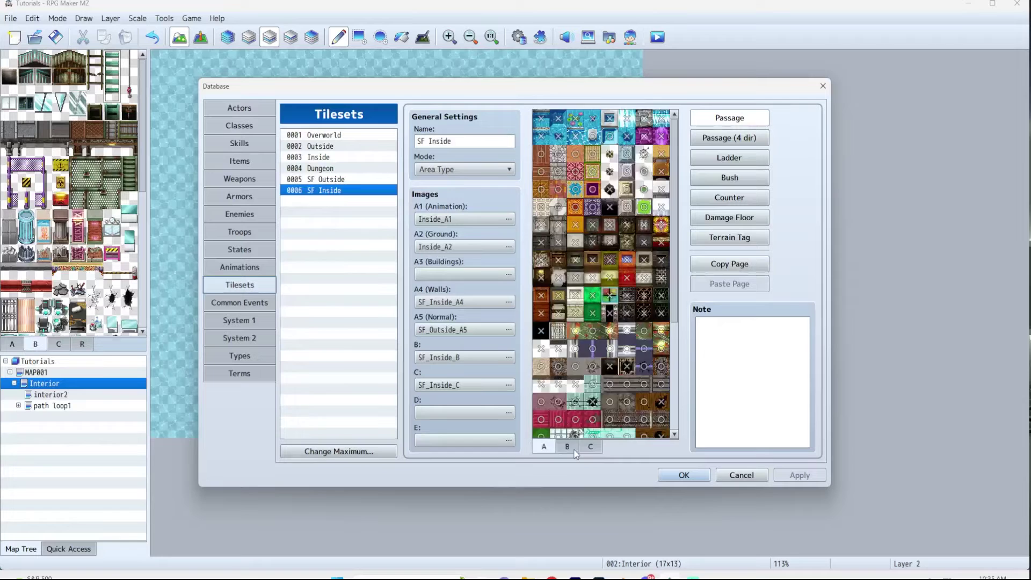
click(574, 451)
click(594, 453)
click(575, 451)
scroll(600, 342, up, 3)
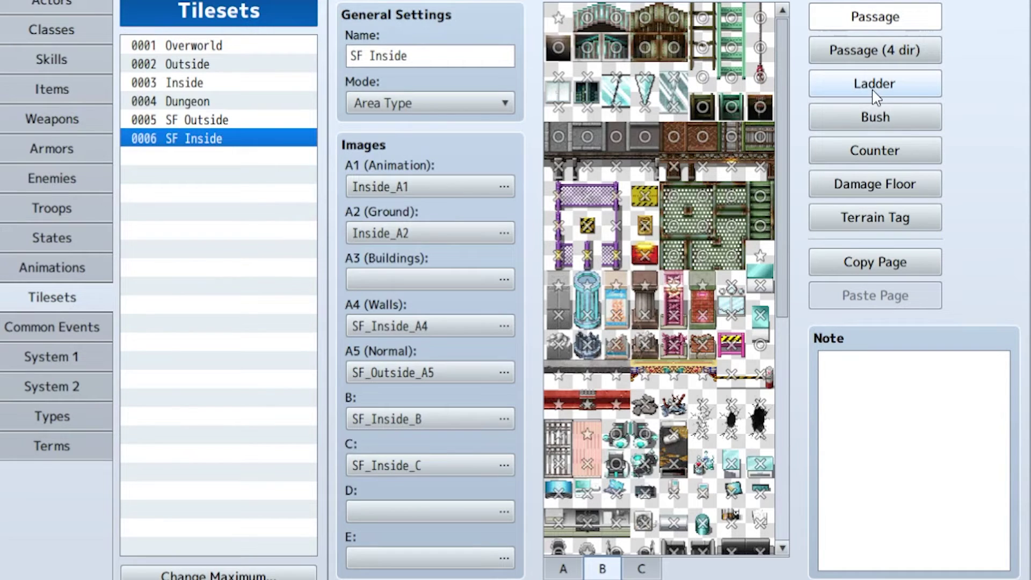
click(897, 91)
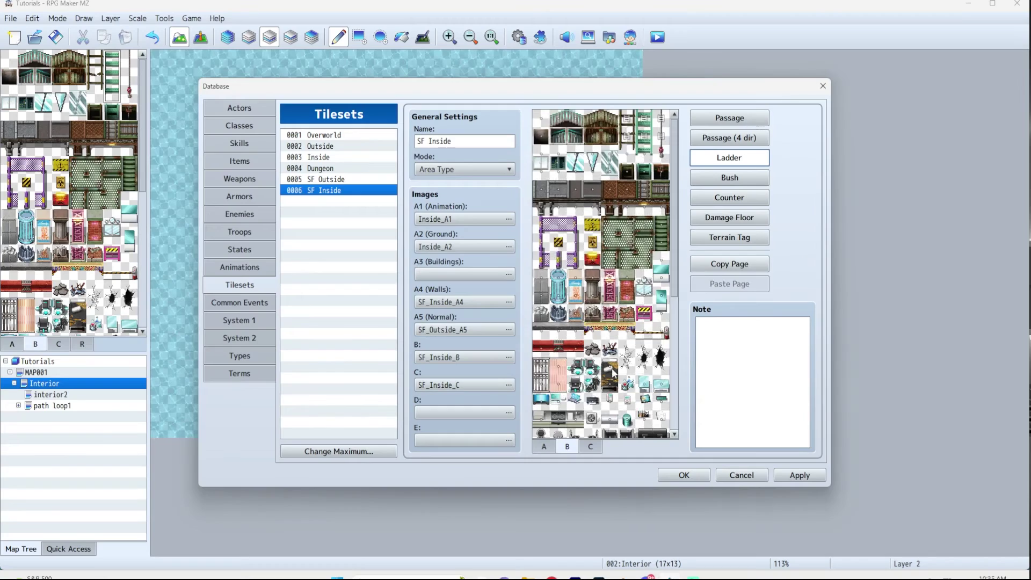
scroll(680, 447, down, 1)
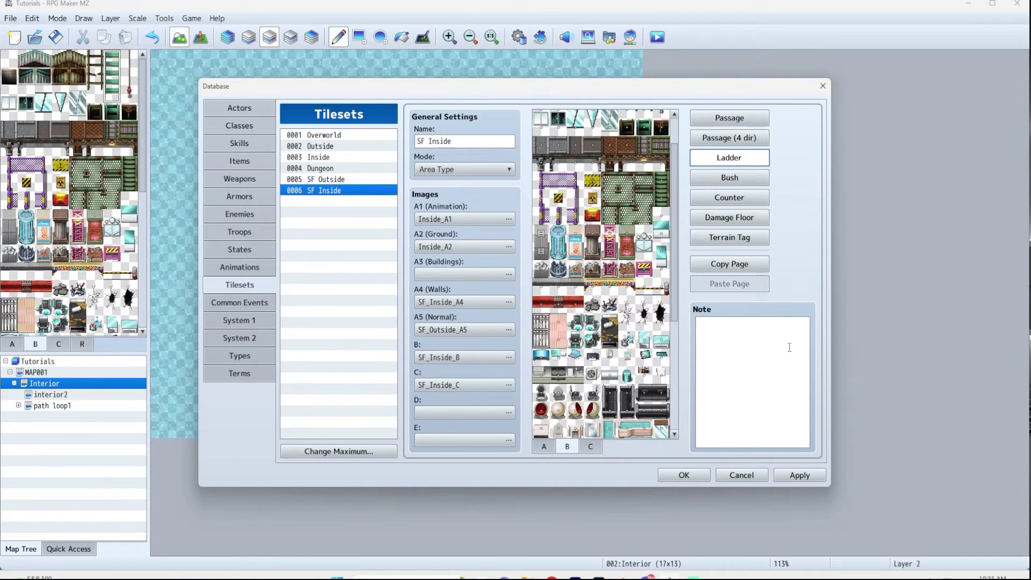
Step: Place the grey 1x2 fixture from palette B below the slot machine, then save and playtest
click(697, 474)
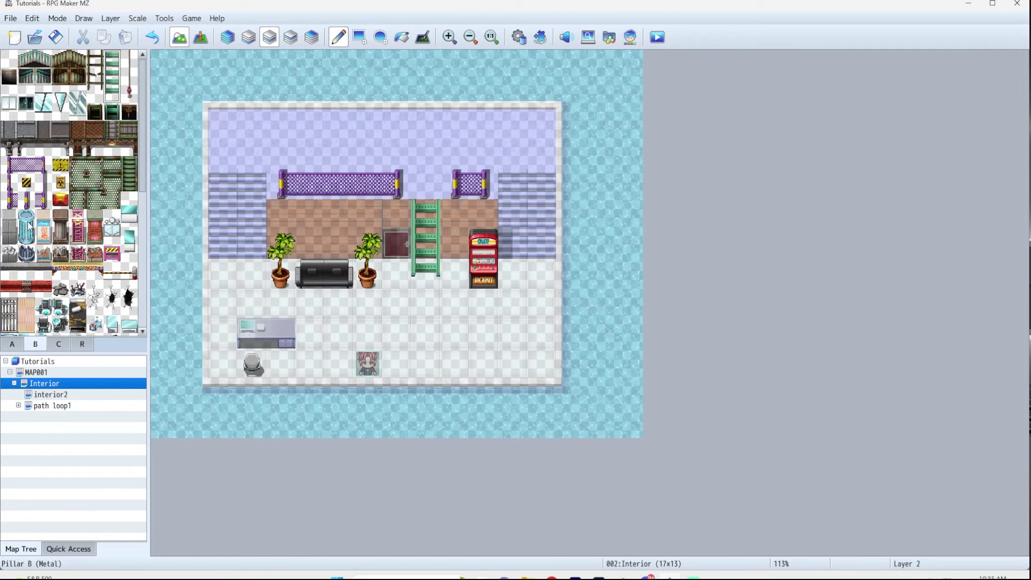
scroll(29, 224, down, 10)
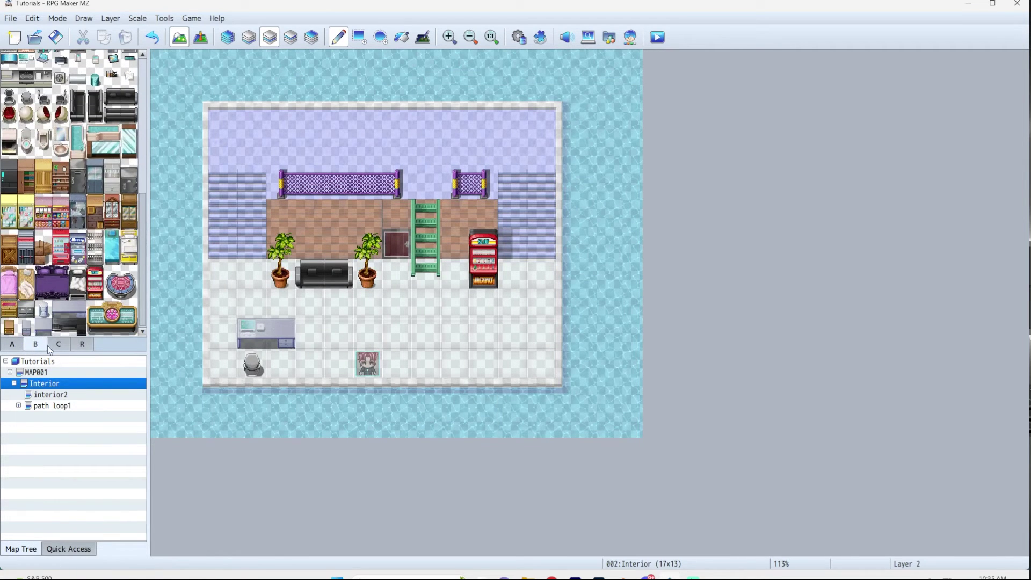
scroll(56, 313, up, 5)
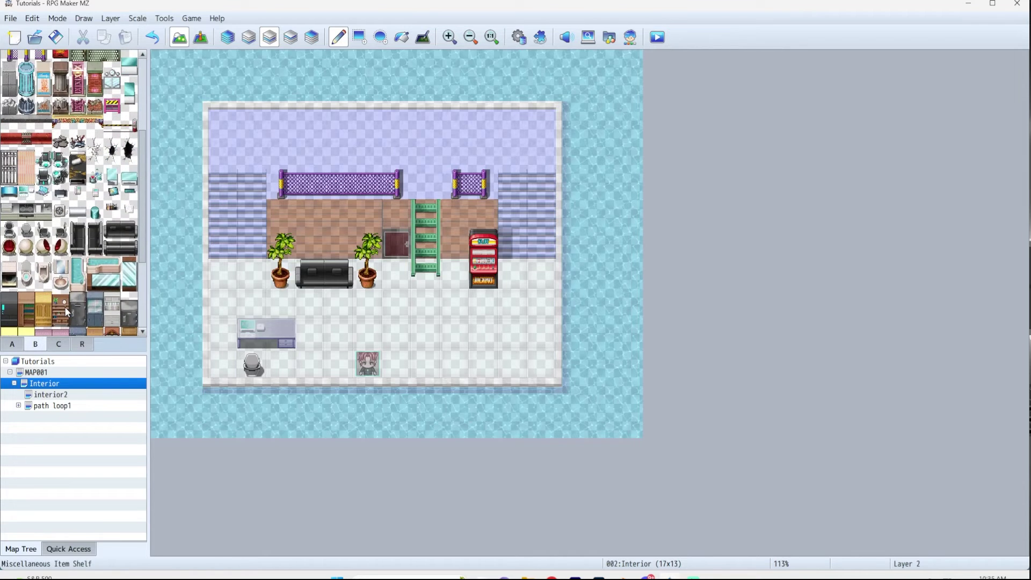
scroll(67, 312, up, 2)
click(10, 135)
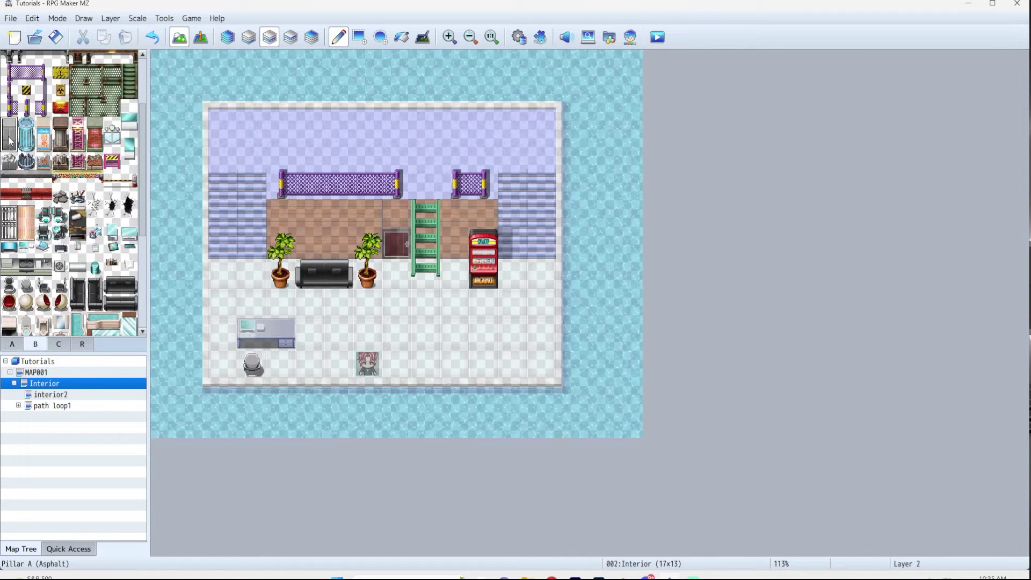
click(513, 319)
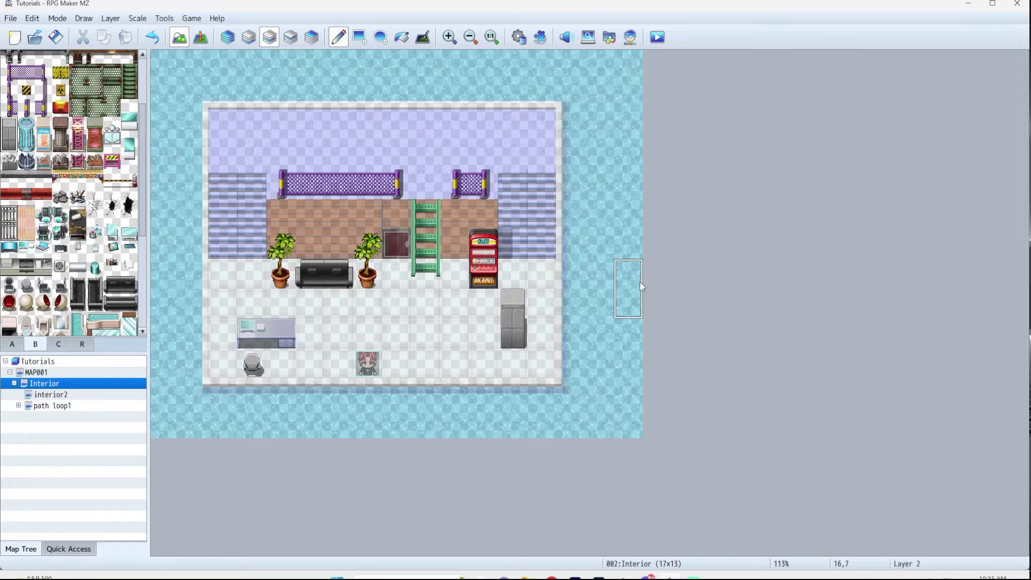
click(656, 37)
click(492, 305)
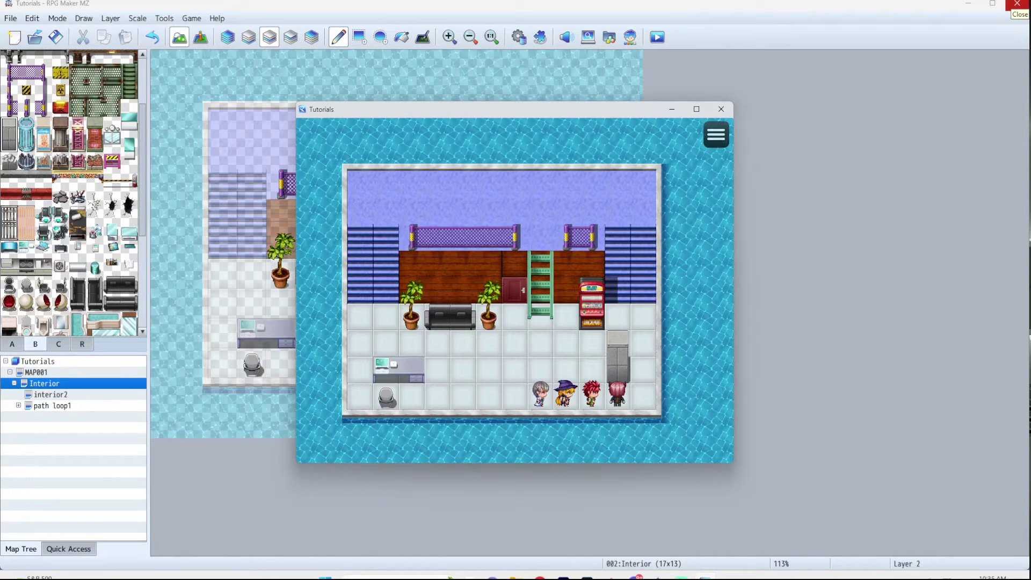
Step: Mark the SF Inside ladder column tiles as passable in the tileset Passage settings
key(Right)
key(Right)
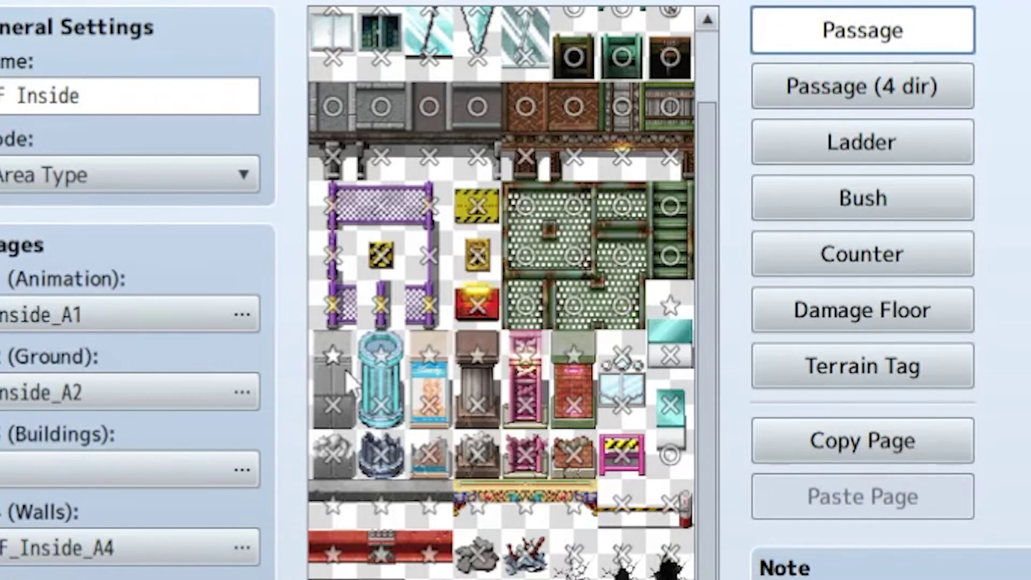
scroll(424, 307, up, 2)
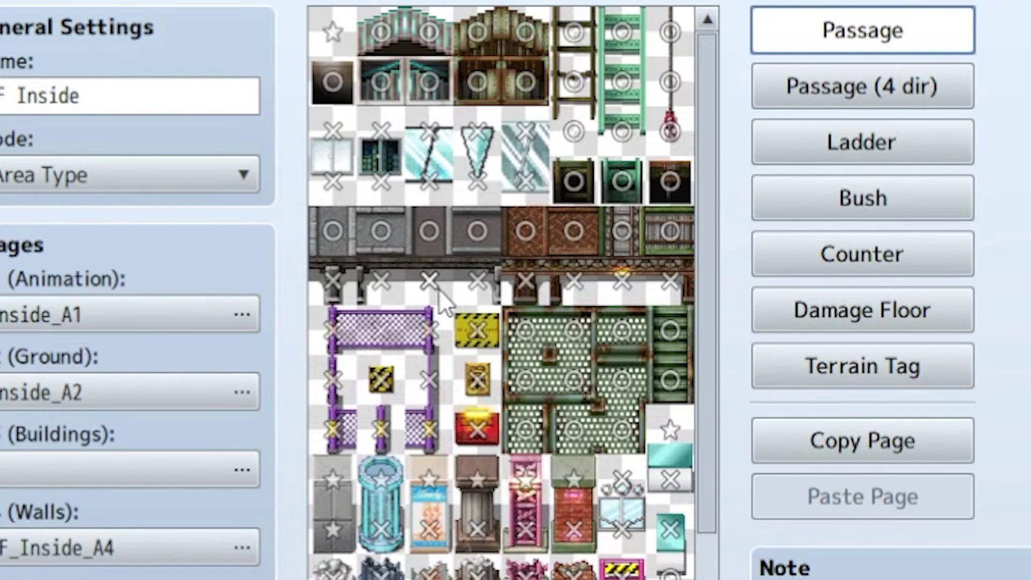
click(333, 477)
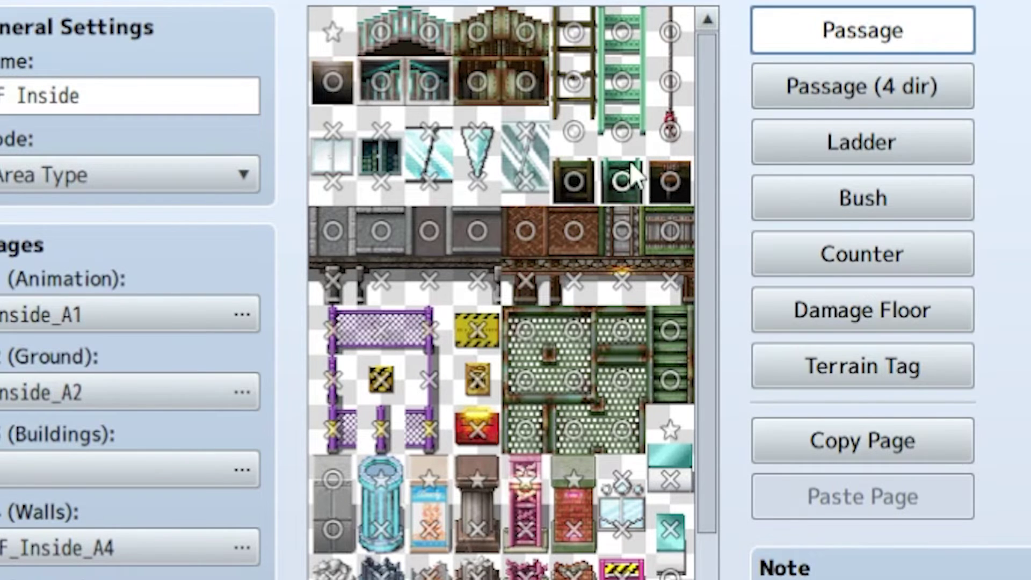
drag(628, 32, 629, 132)
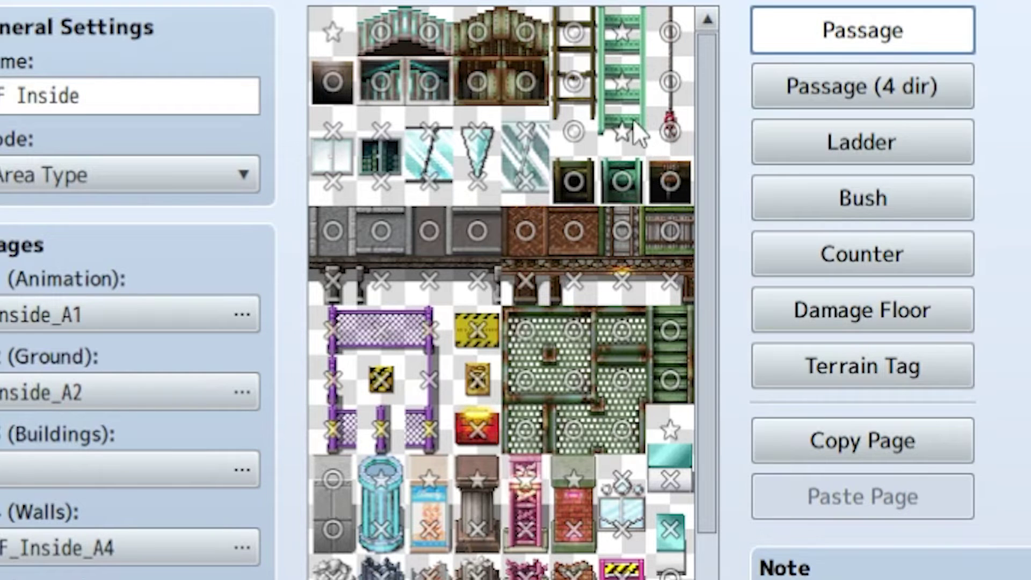
mouse_move(633, 118)
mouse_down()
mouse_move(621, 101)
mouse_move(634, 38)
mouse_up()
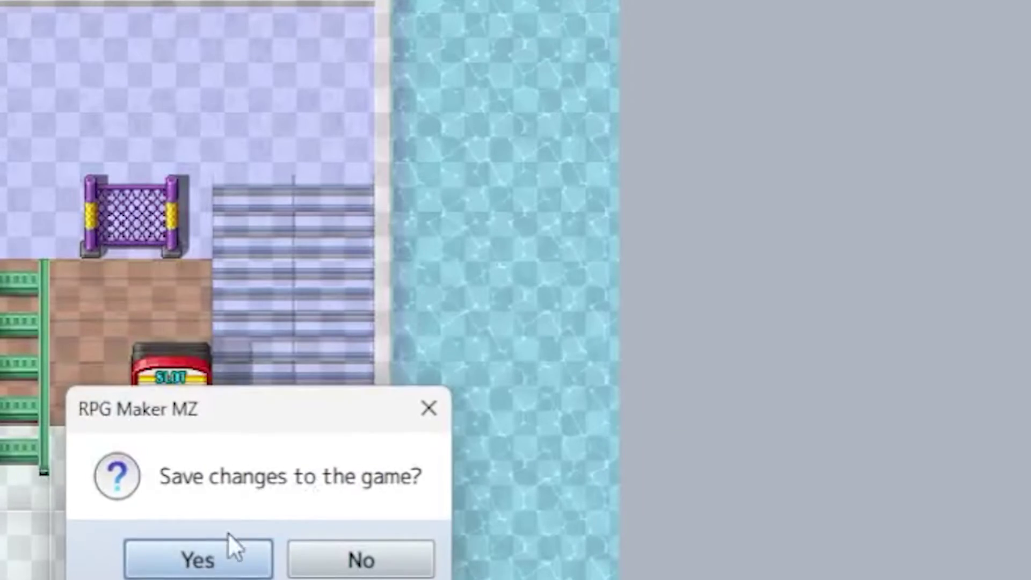
Step: Save the tileset changes and walk the party around beside the slot machine and grey pillar
click(230, 545)
key(Right)
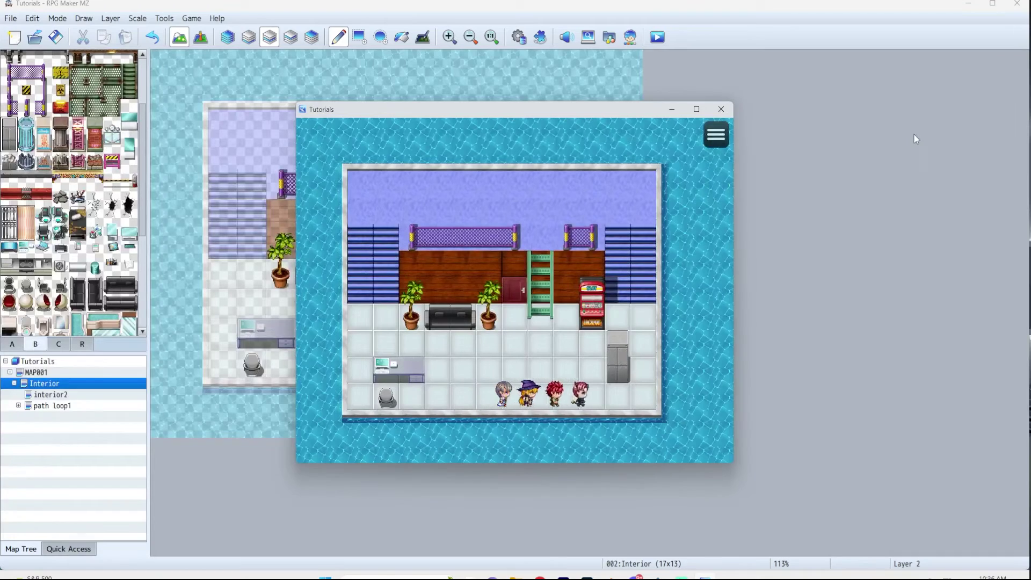
key(Up)
key(Down)
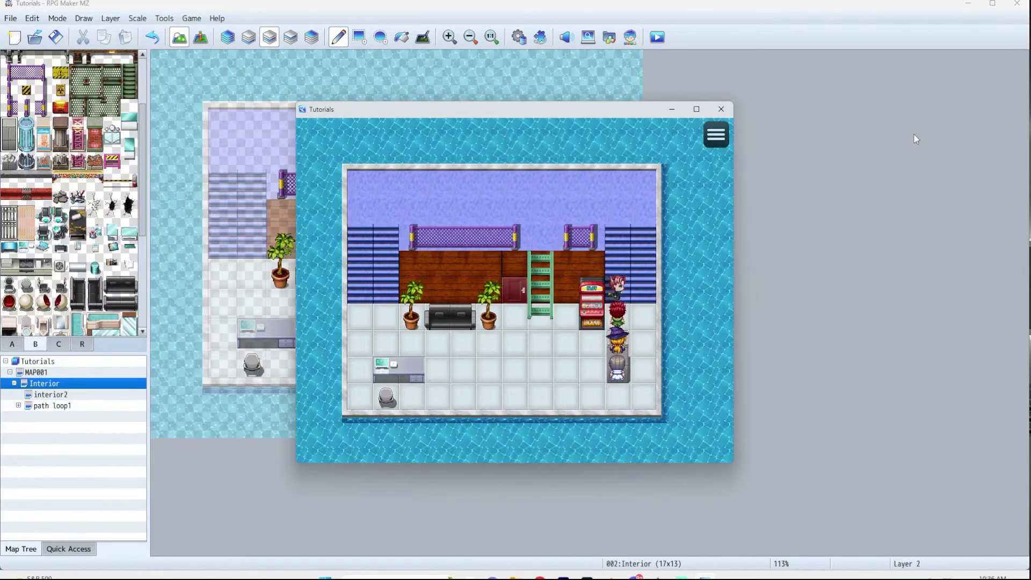
key(Left)
key(Right)
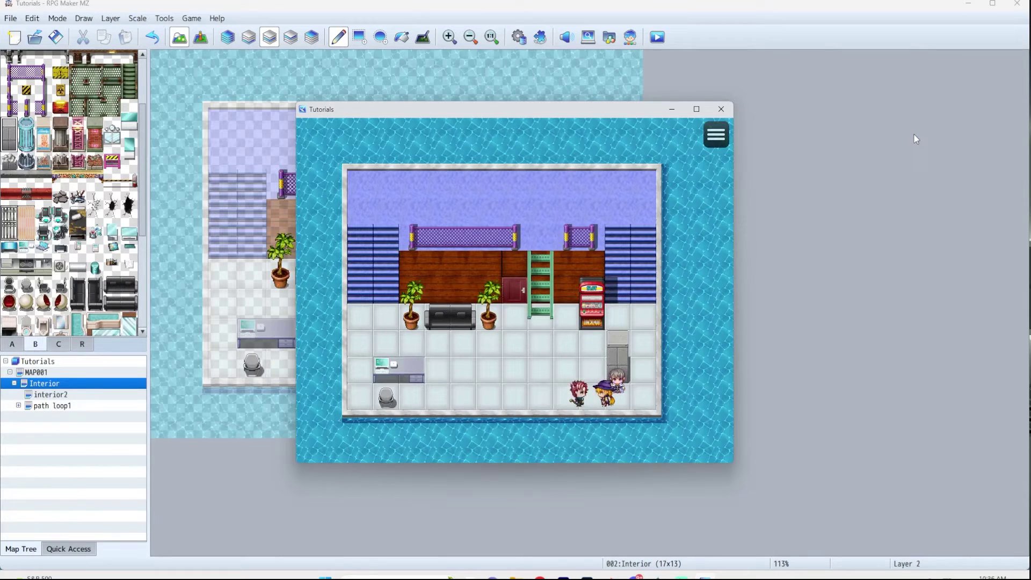
key(Up)
key(Up)
key(Up)
key(Down)
key(Down)
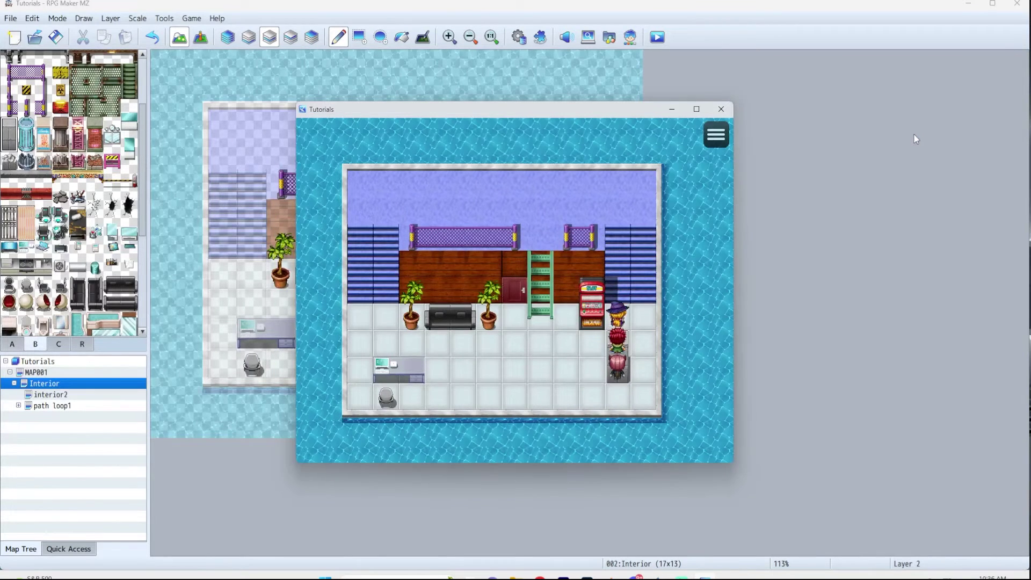
Step: Walk the party to the green ladder, climb it, and come back down
key(Down)
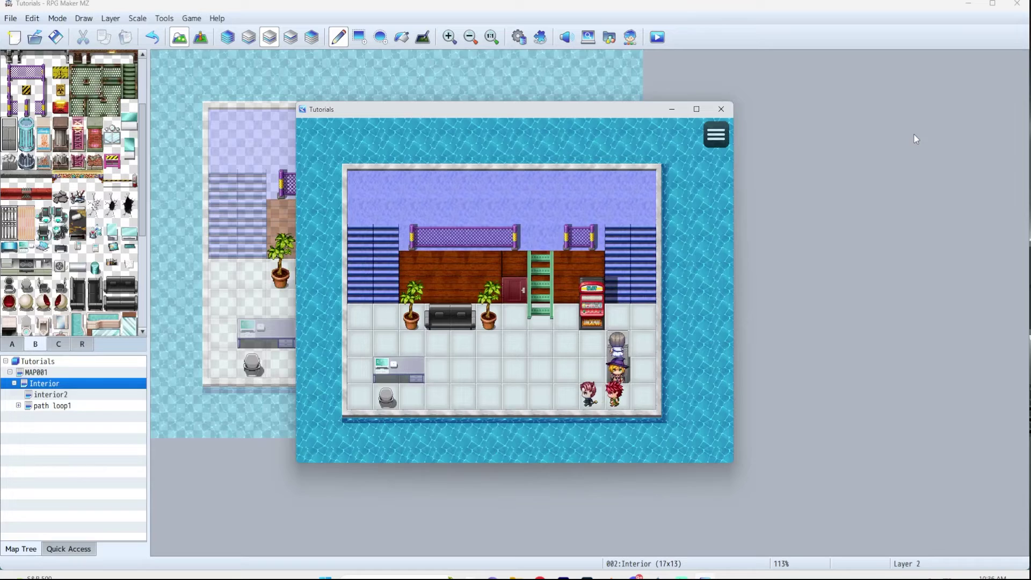
key(Left)
key(Left)
key(Left)
key(Up)
key(Up)
key(Up)
key(Up)
key(Up)
key(Up)
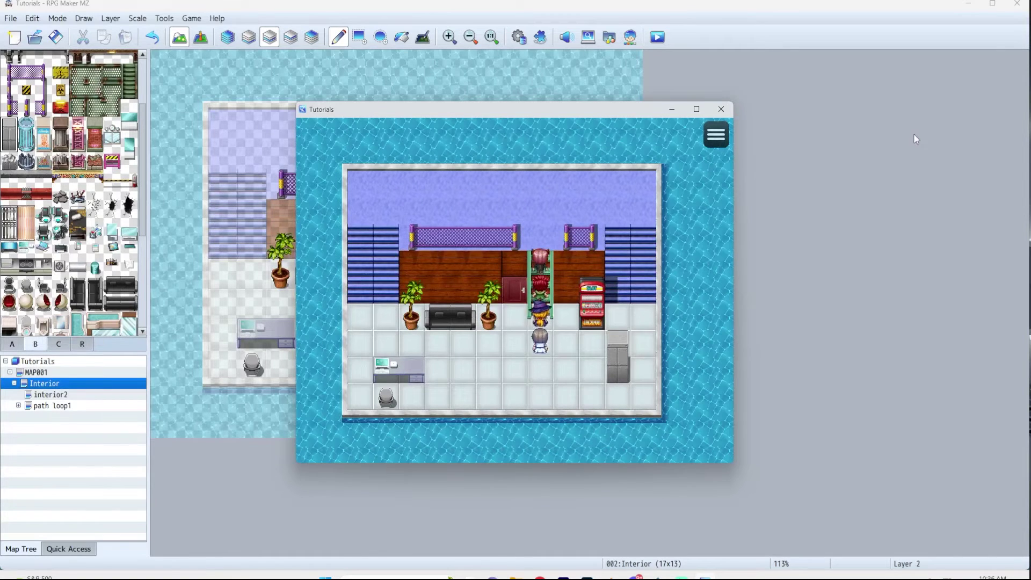
key(Down)
key(Down)
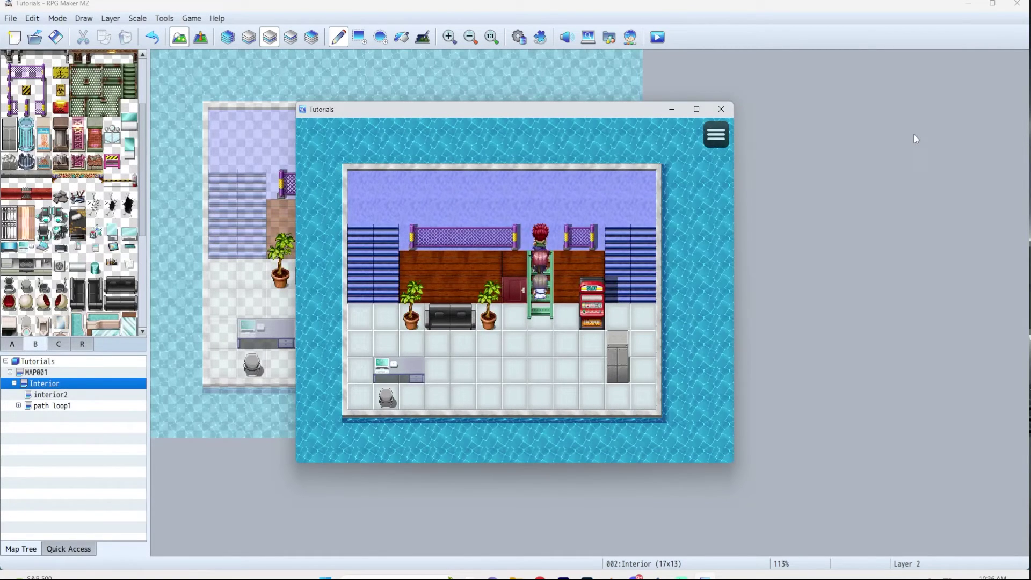
key(Down)
key(Down)
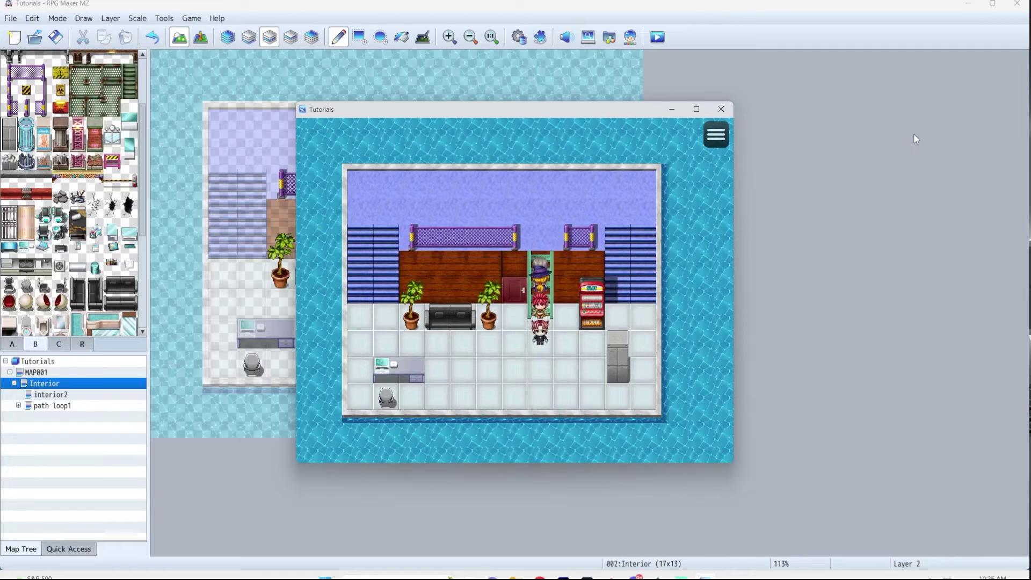
Step: Close the playtest and cut the Database's actor list down to 1 actor
click(721, 114)
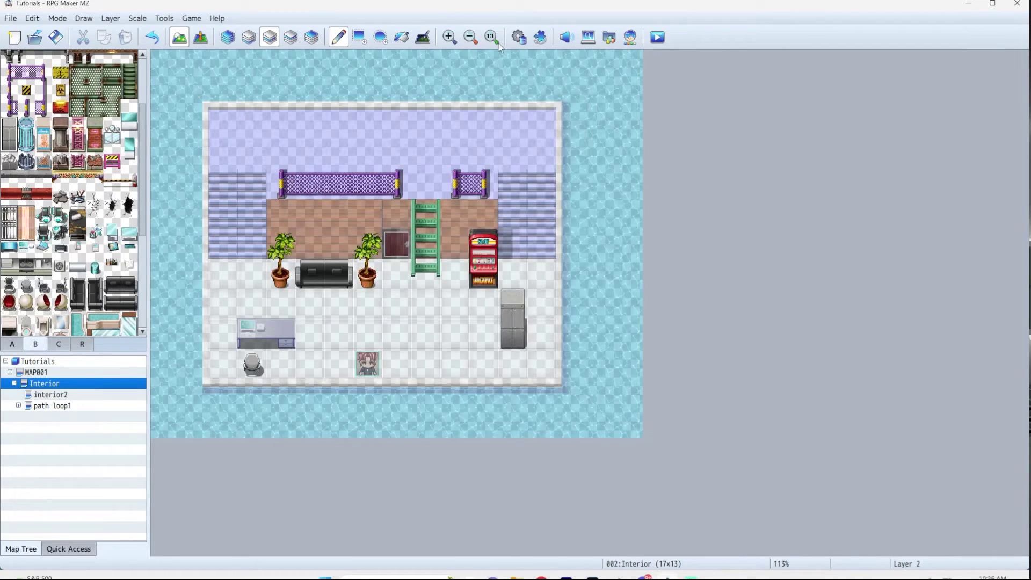
click(519, 38)
click(239, 108)
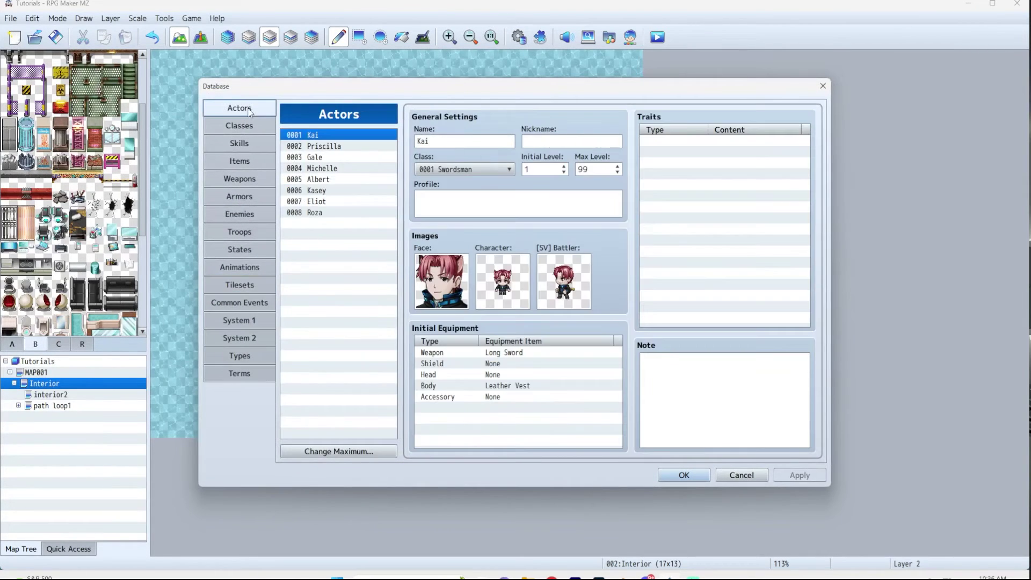
click(328, 146)
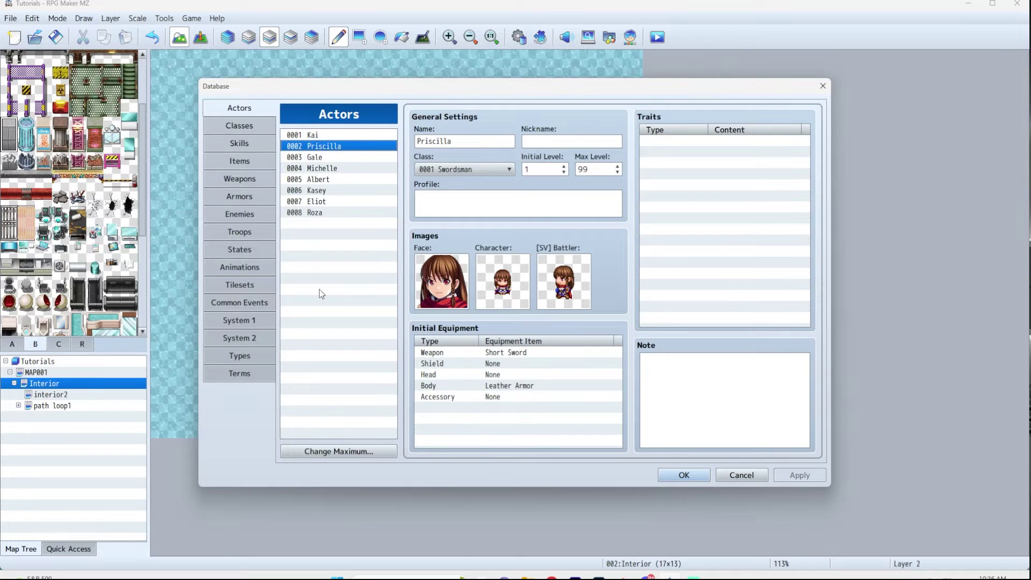
click(337, 452)
text(1)
key(Return)
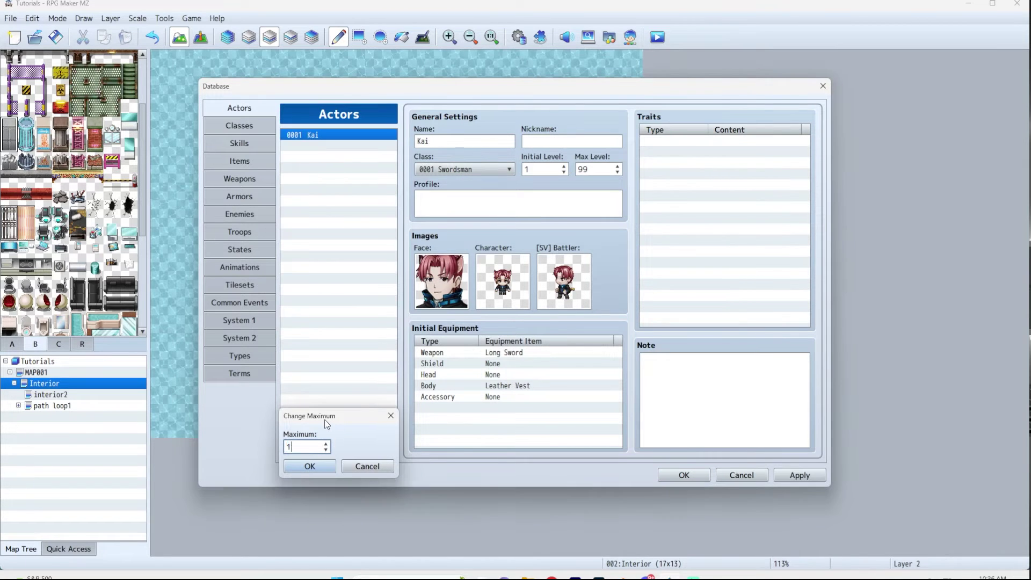
Step: Erase the grey fixture tiles at 12,8–12,9 using an empty tile
click(695, 475)
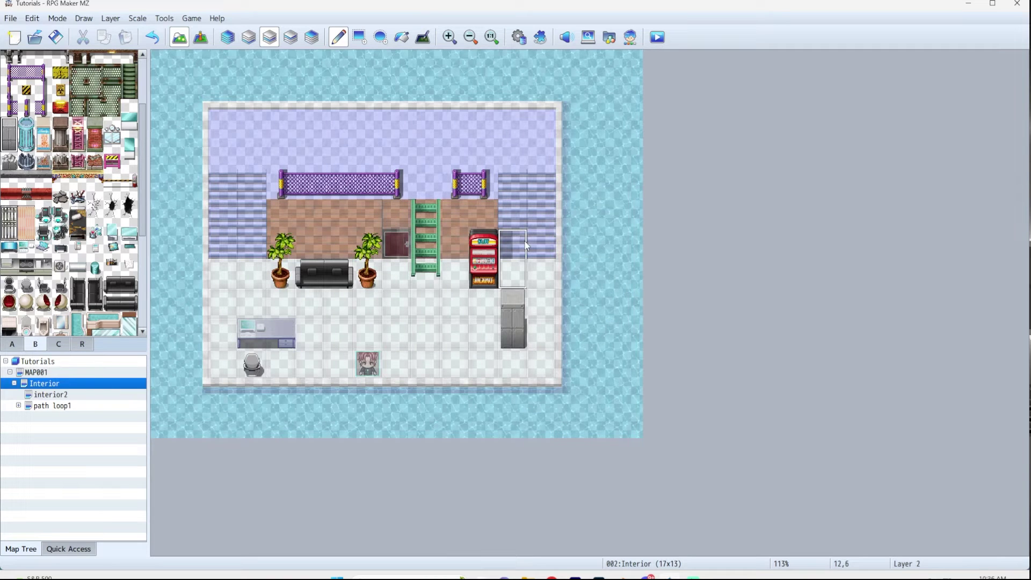
right_click(483, 304)
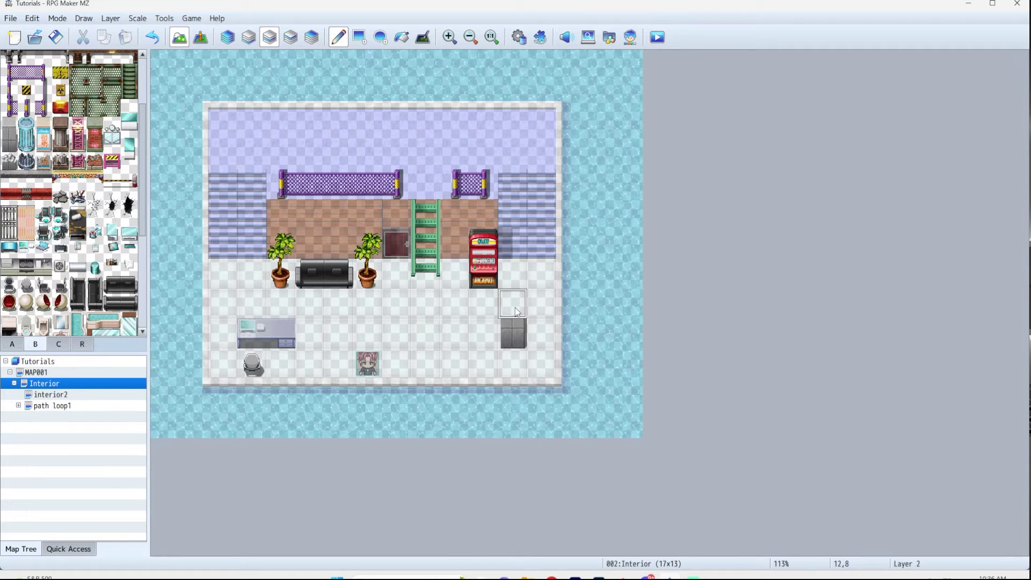
drag(513, 304, 516, 333)
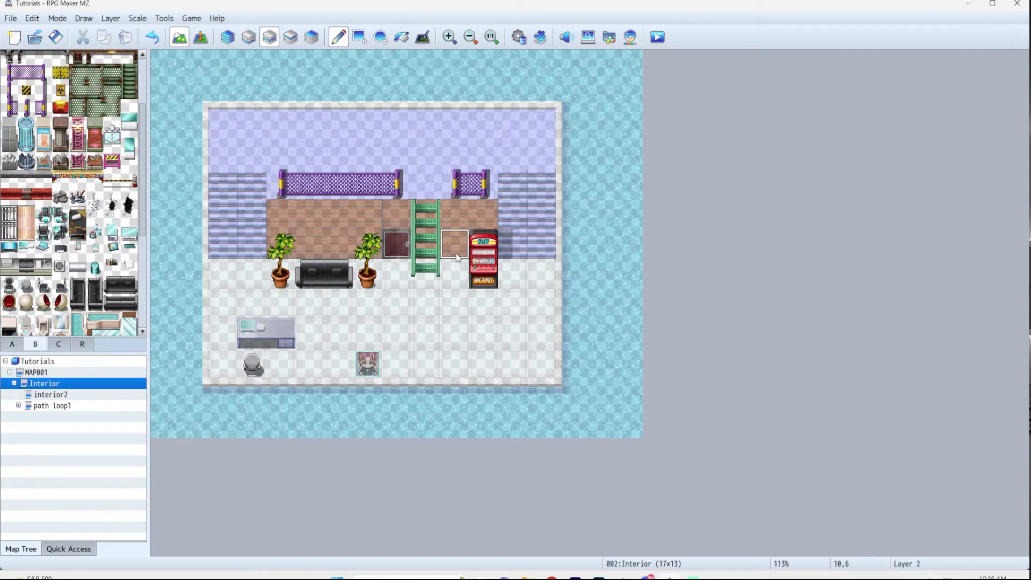
Step: Open interior2 and paint the tall bookshelf tile against the right wall beside the door
click(51, 396)
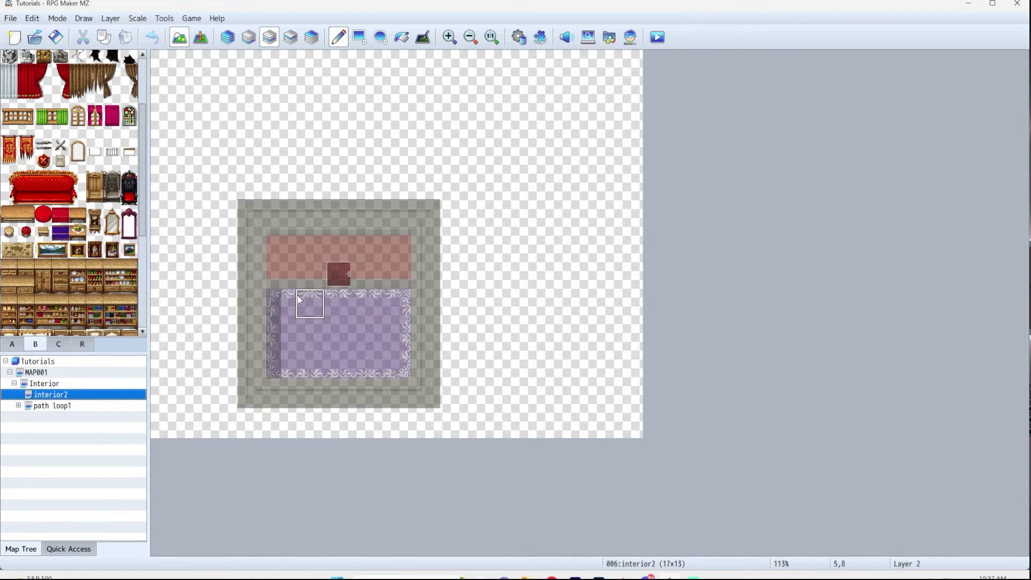
click(13, 344)
click(35, 344)
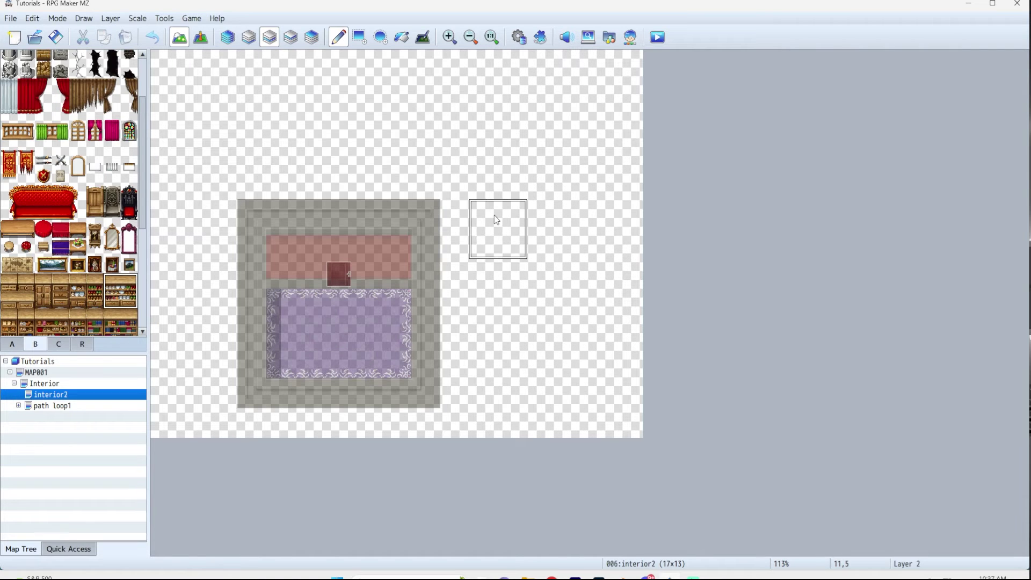
drag(95, 283, 94, 300)
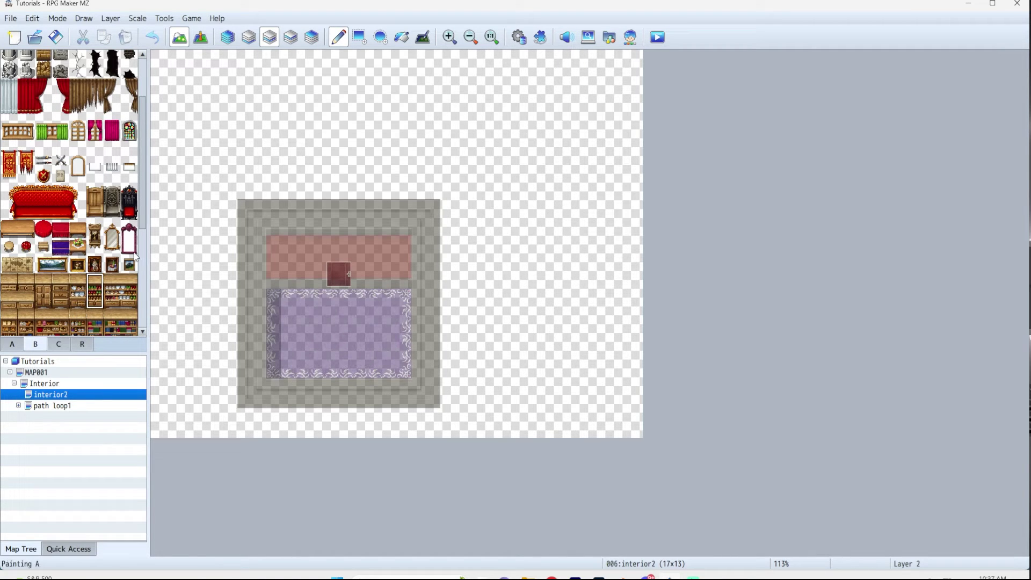
click(389, 266)
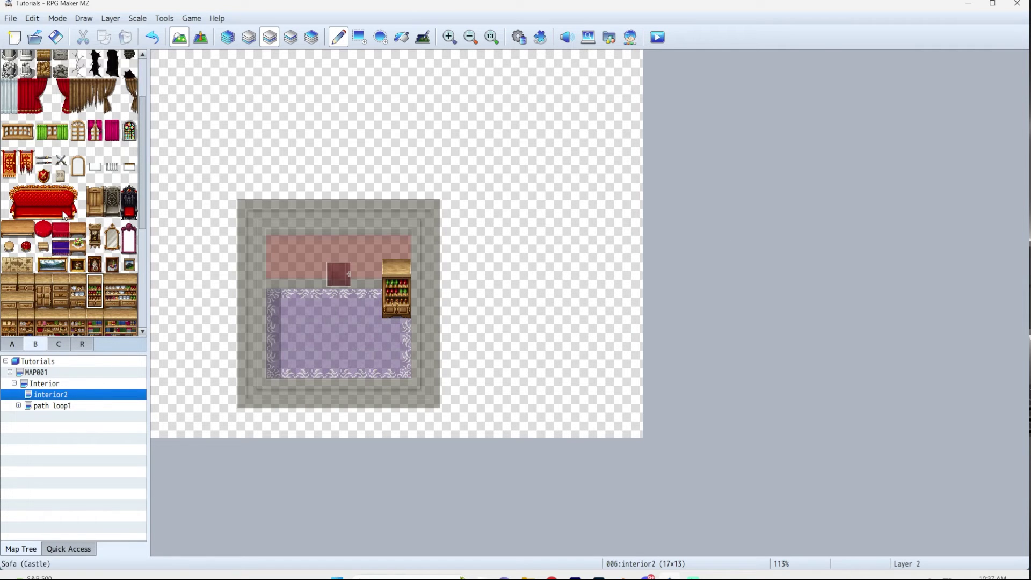
scroll(53, 199, down, 5)
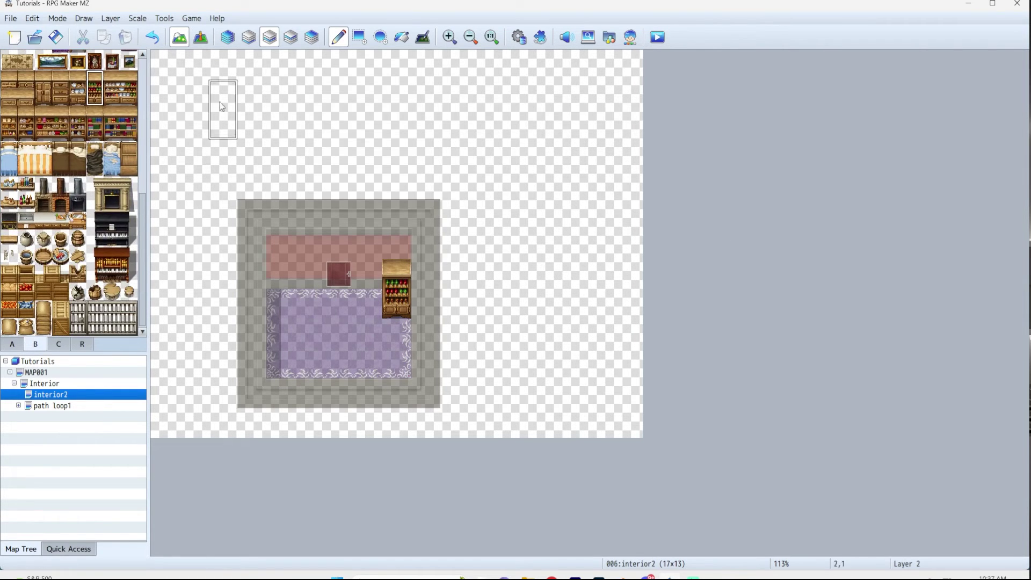
Step: Switch to Event mode, start a new event on a floor tile, then cancel it
click(201, 36)
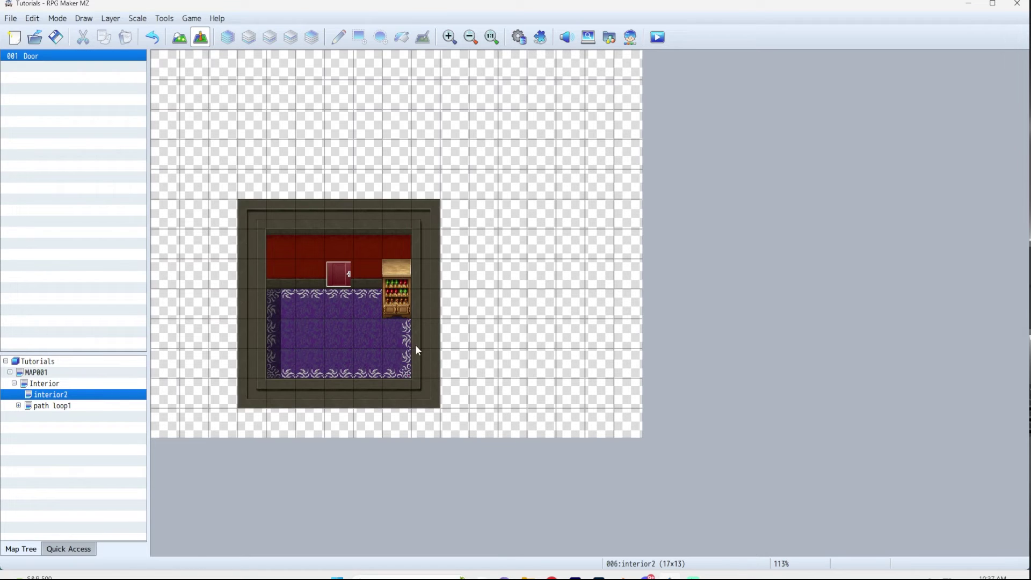
double_click(395, 330)
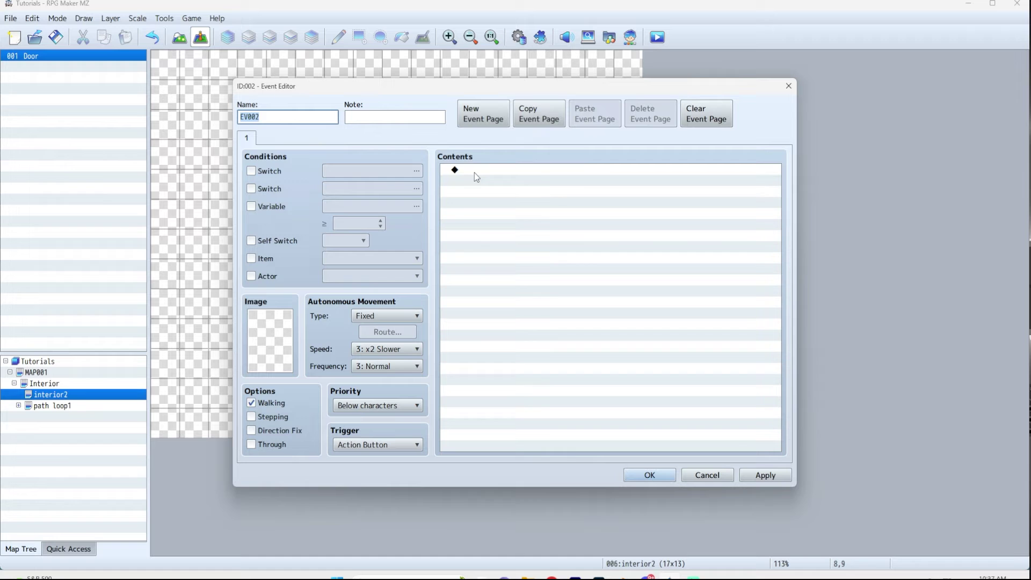
click(708, 475)
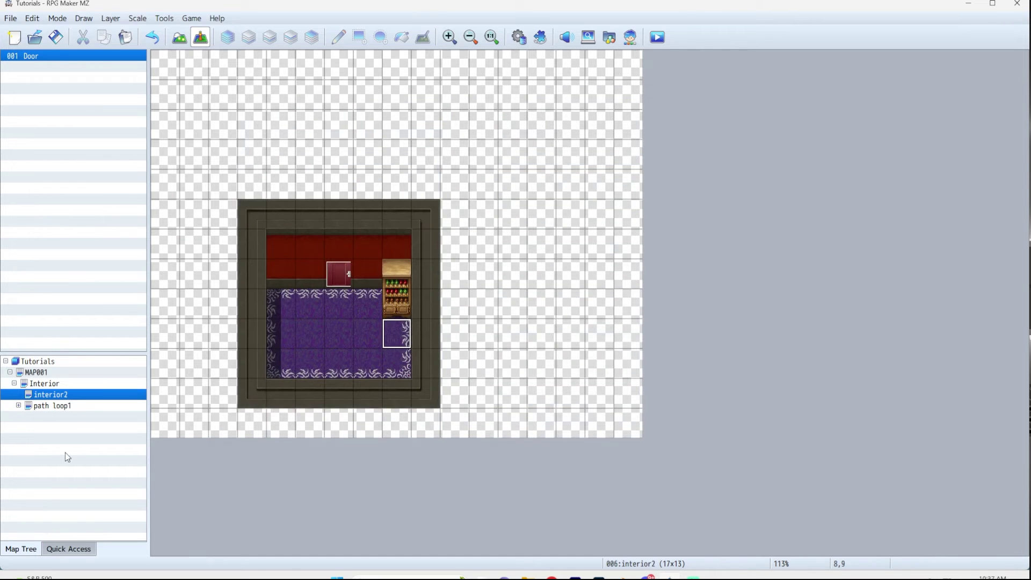
Step: Add a map named Elevator with the 0006 SF Inside tileset, width 10 and height 10
right_click(75, 406)
click(103, 410)
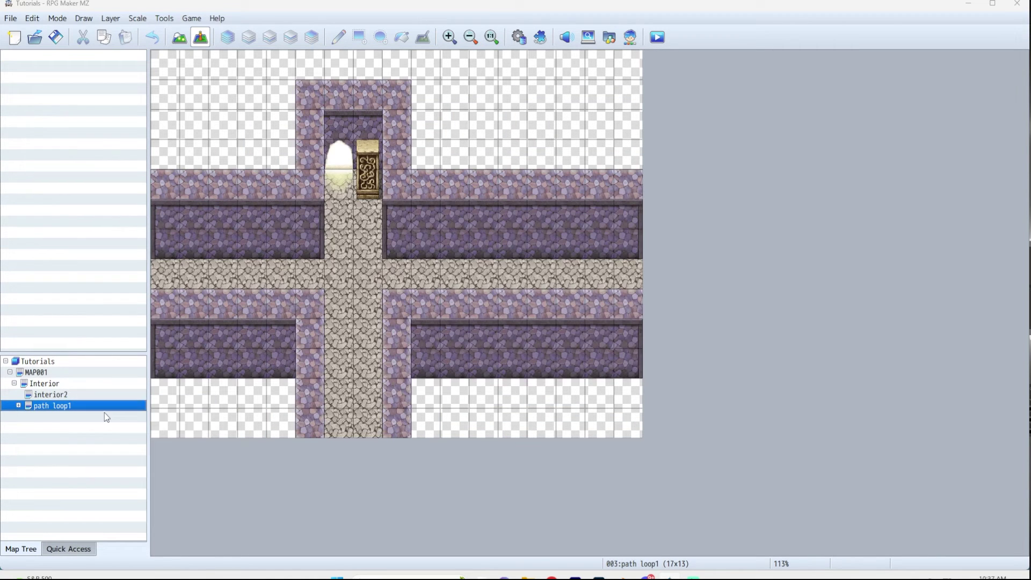
text(Elevator)
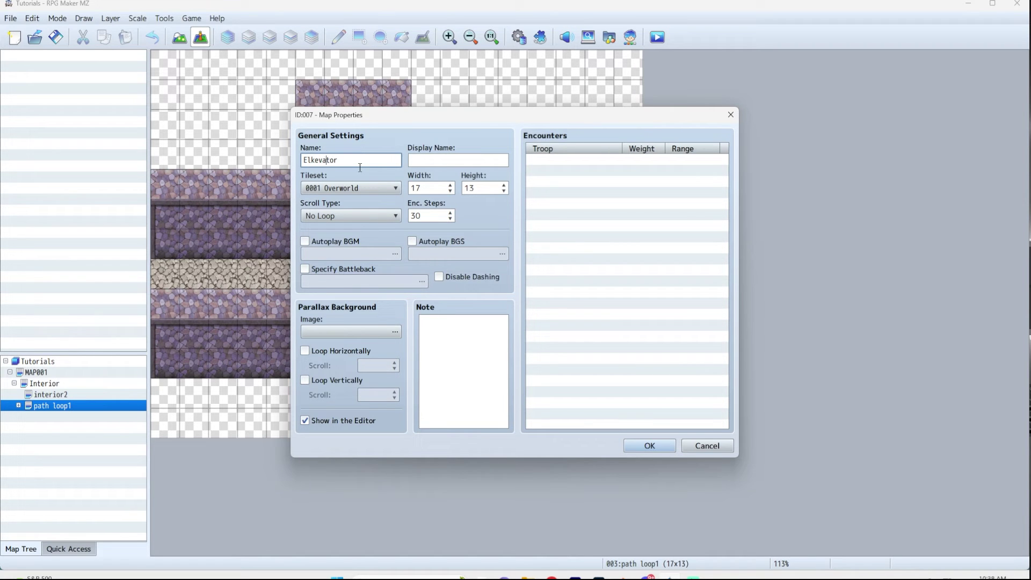
click(348, 188)
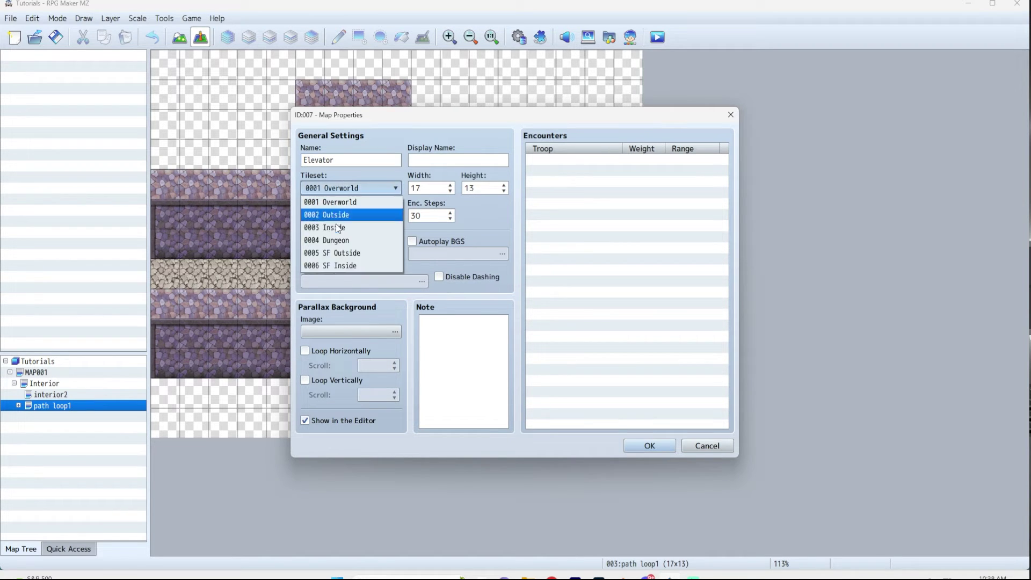
click(356, 266)
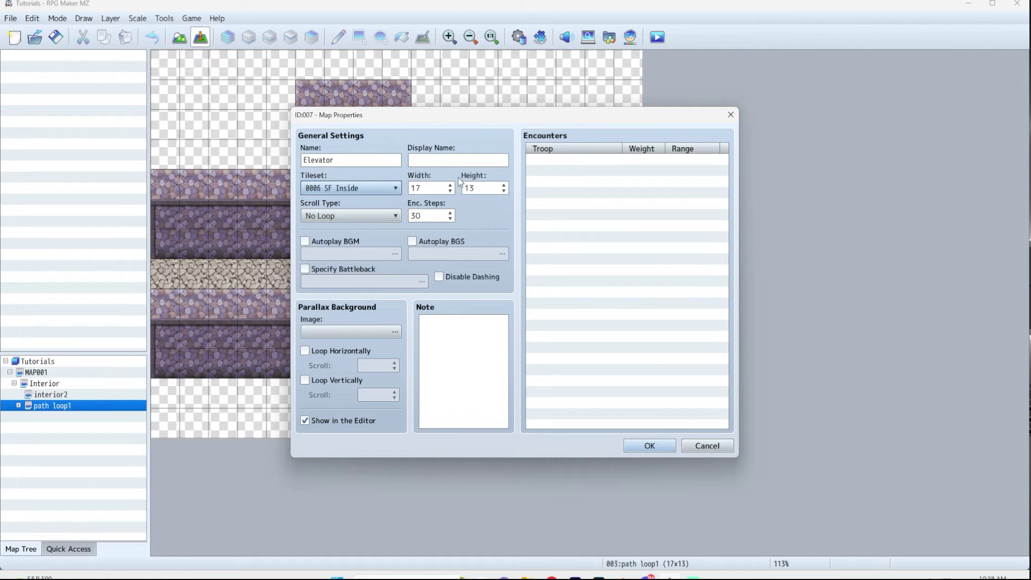
drag(428, 193, 409, 193)
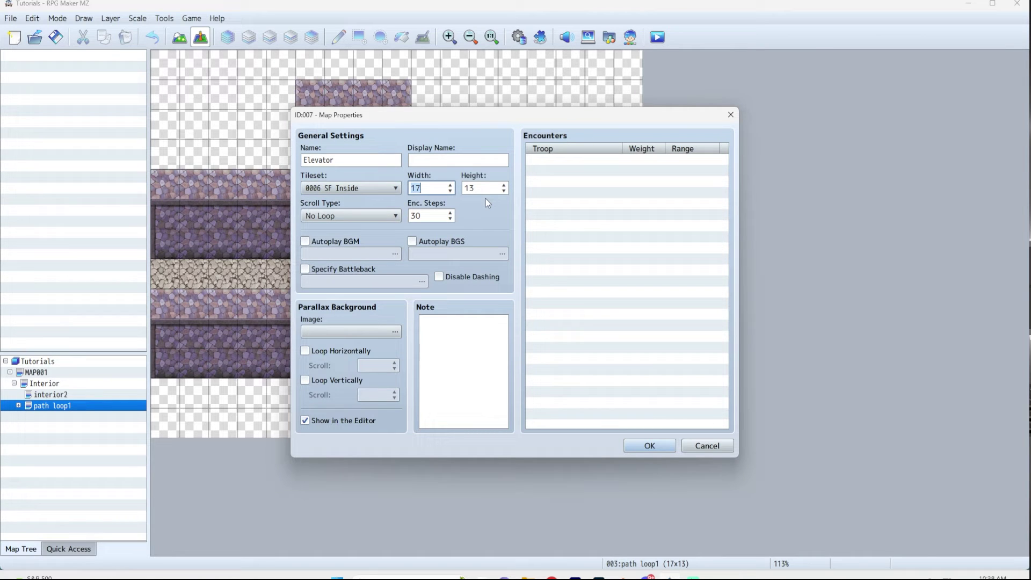
text(10)
key(Tab)
text(10)
click(650, 446)
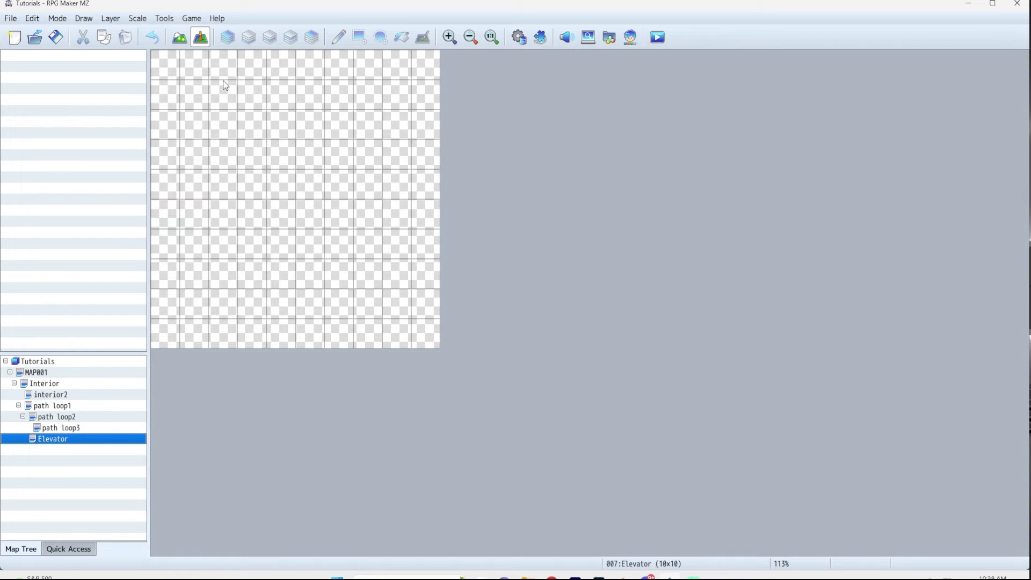
Step: Paint the Elevator map's small metal room with sliding doors, using layer 3 and automatic layering
click(180, 37)
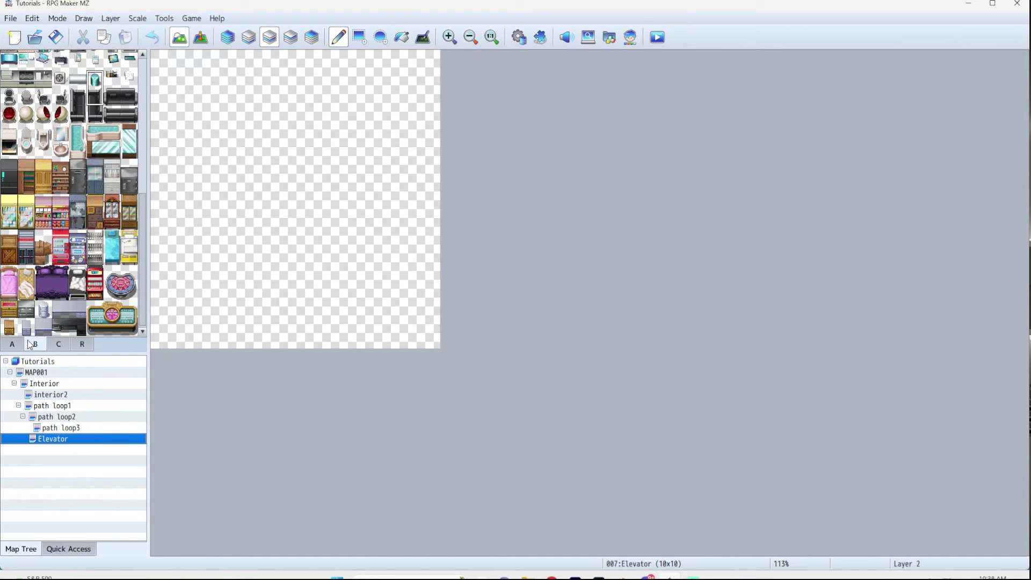
scroll(43, 302, up, 1)
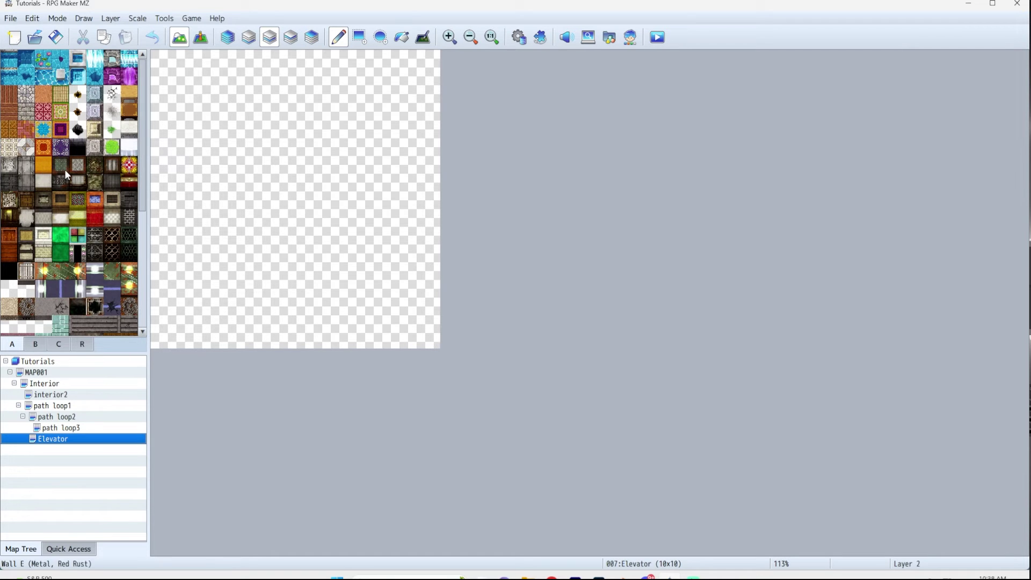
click(294, 45)
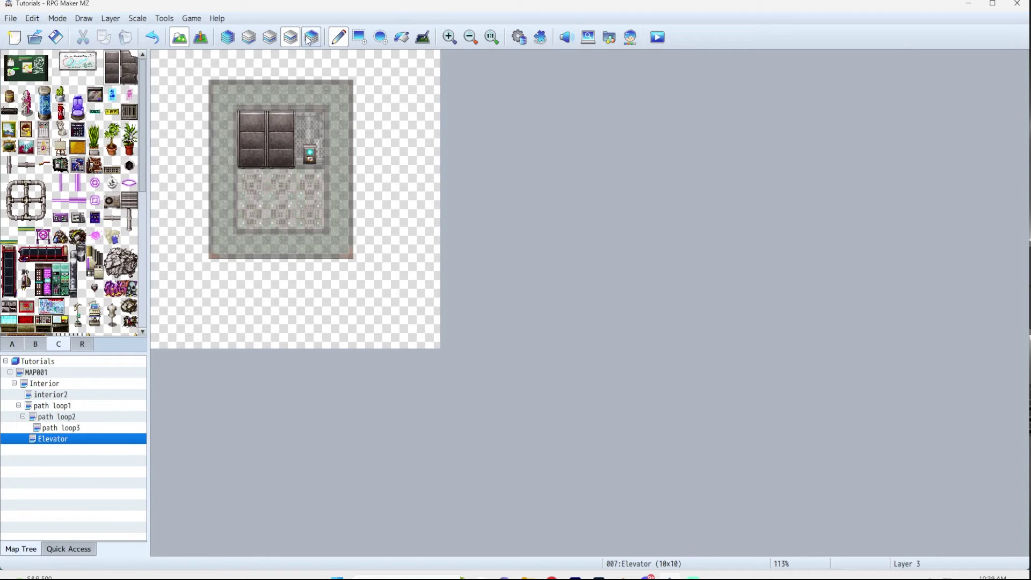
click(230, 36)
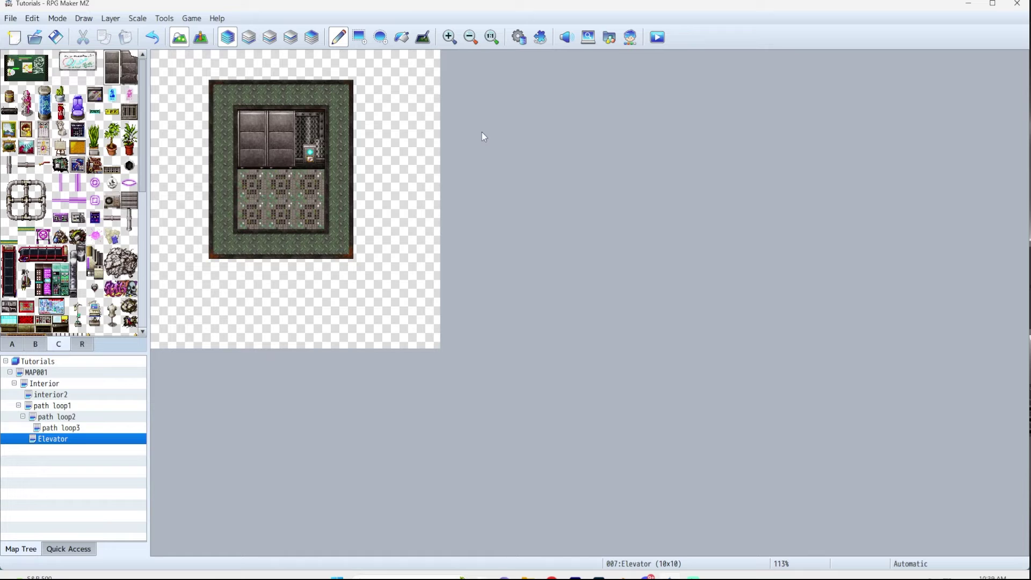
click(200, 37)
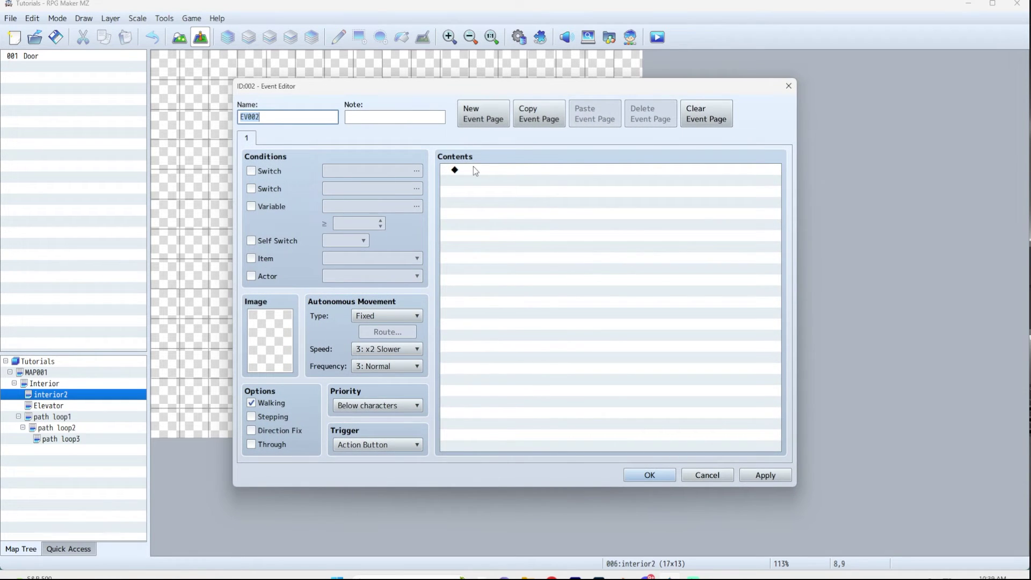
Step: Create a new event on interior2 below the bookshelf and begin adding its first command
click(789, 86)
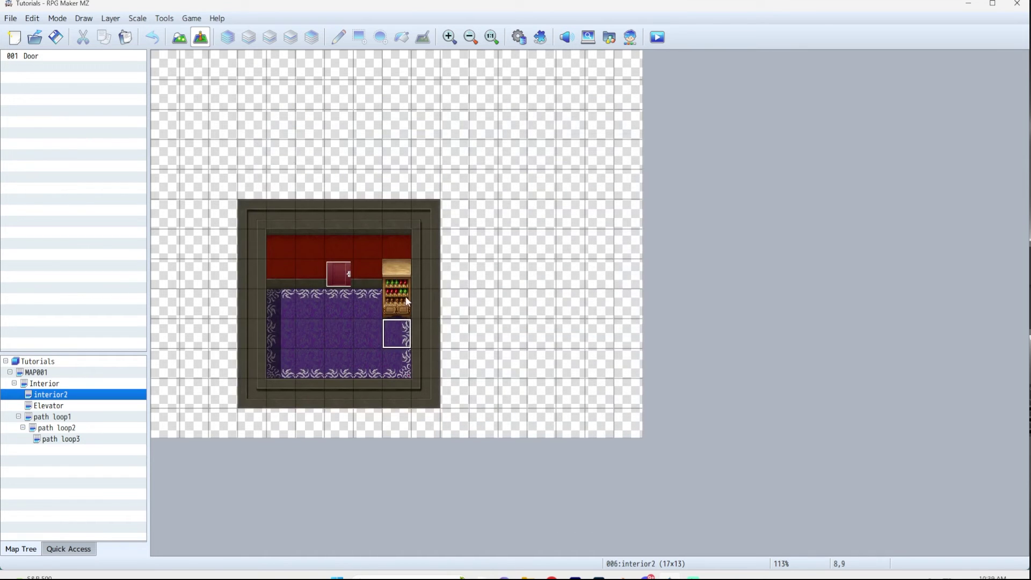
double_click(405, 332)
double_click(472, 172)
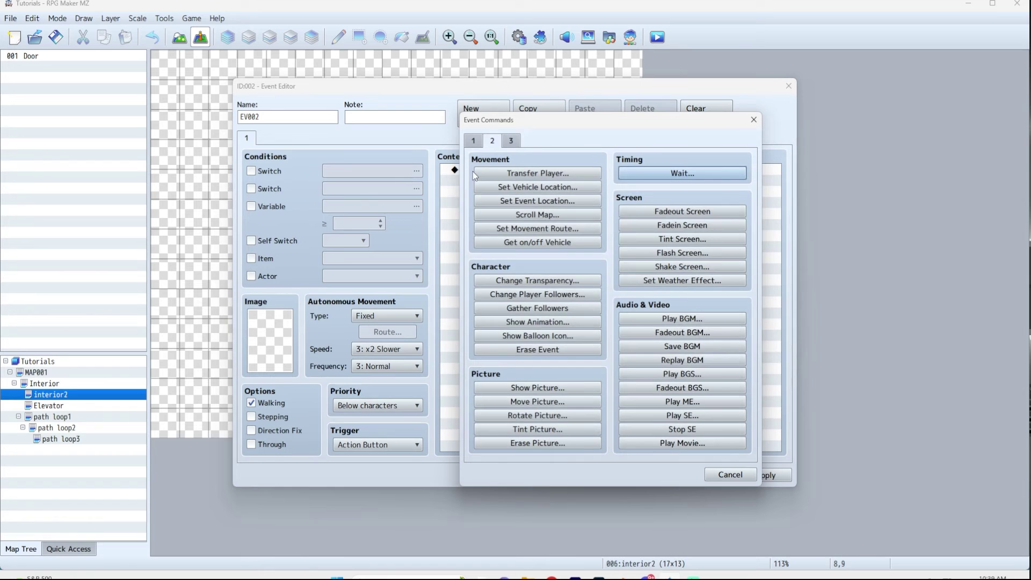
Step: Add a Conditional Branch requiring the Player character to be facing Up
click(473, 142)
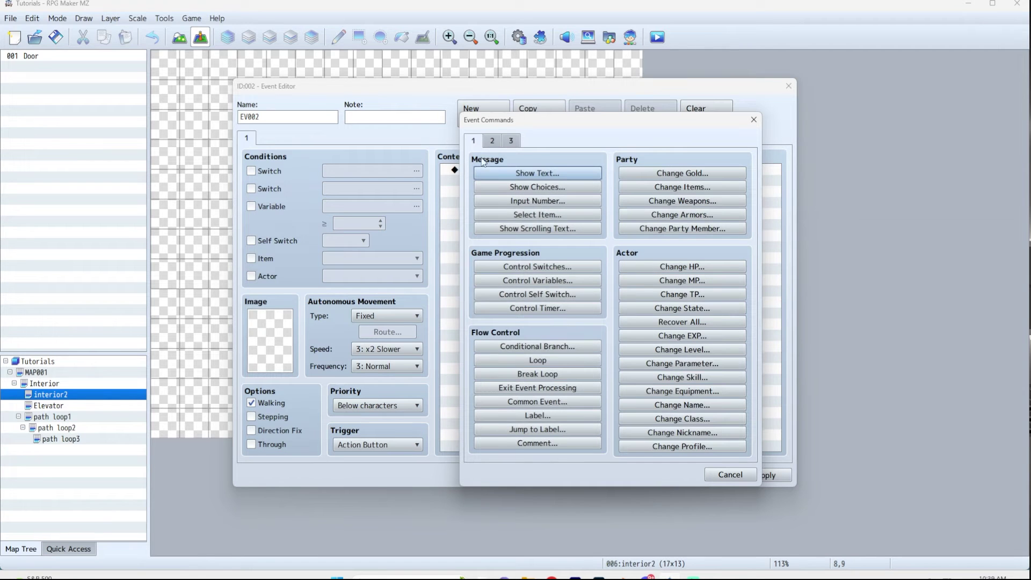
click(536, 348)
click(535, 216)
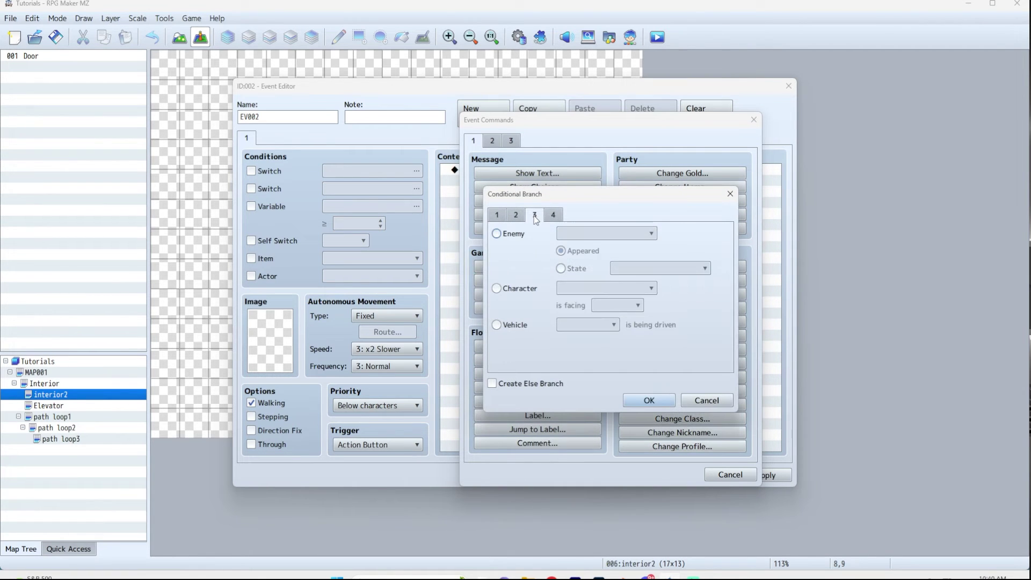
click(521, 289)
click(618, 306)
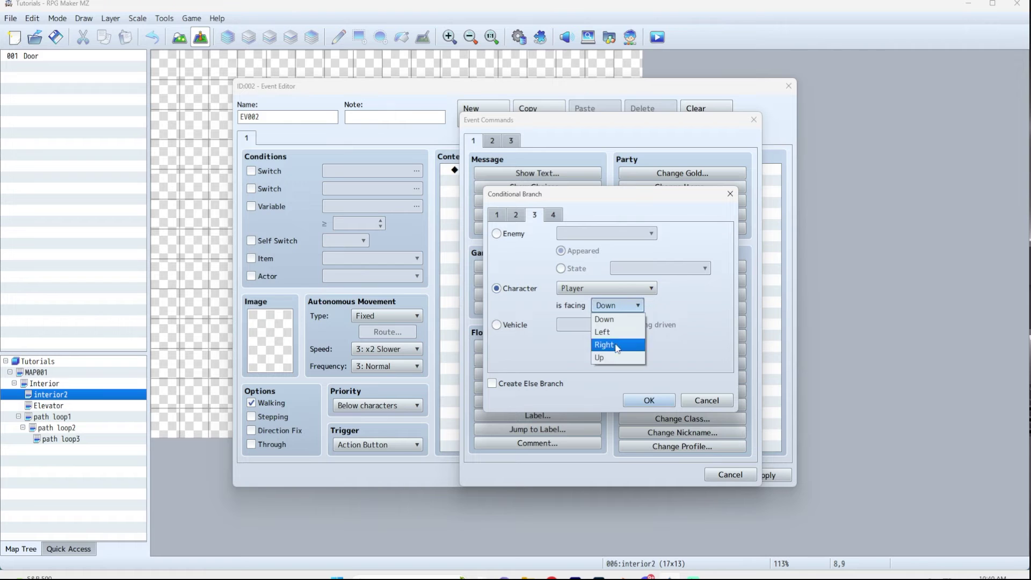
click(602, 357)
click(648, 400)
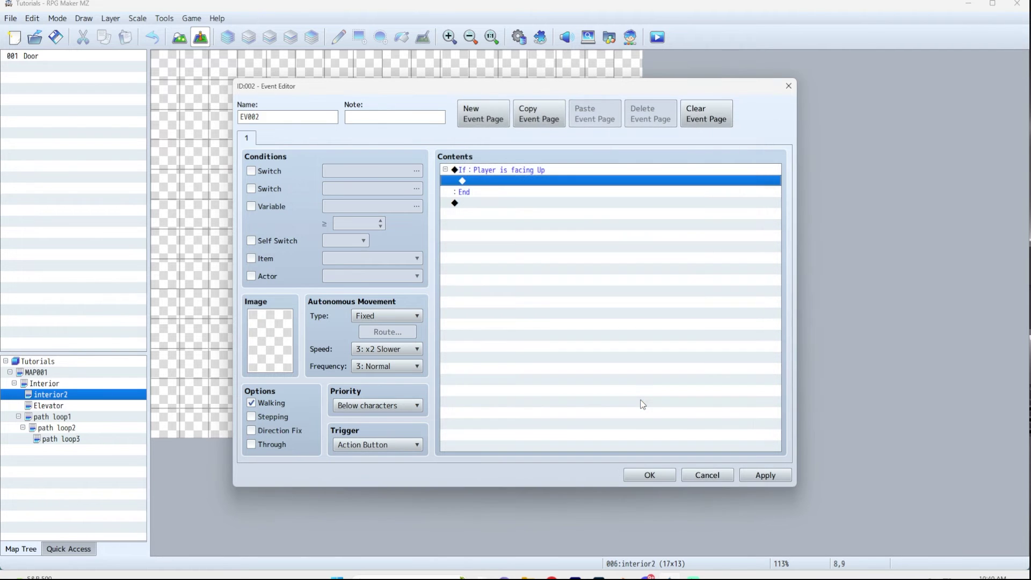
double_click(489, 185)
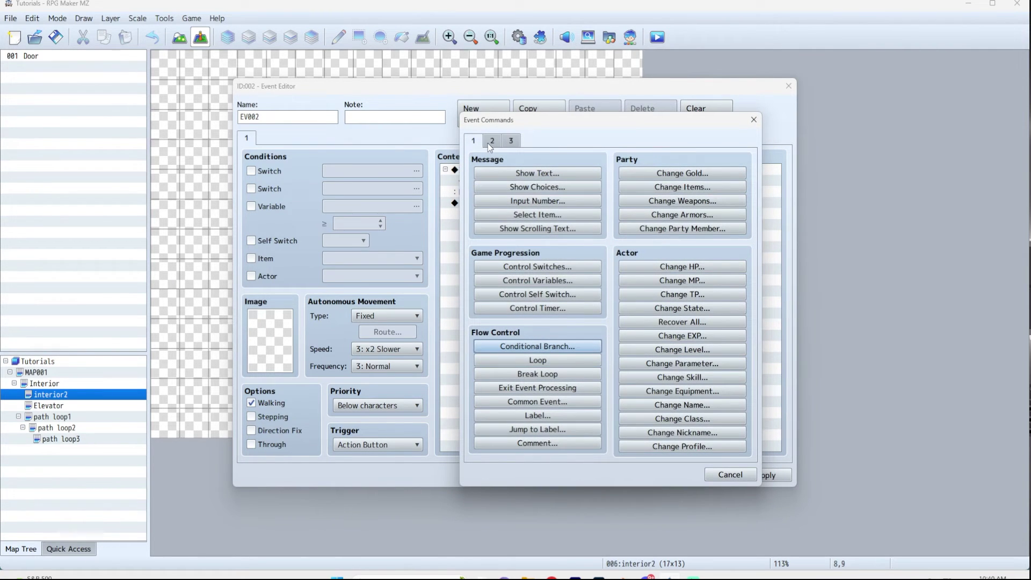
Step: Add a Transfer Player command to Elevator tile 4,4 with the player facing Up
click(491, 141)
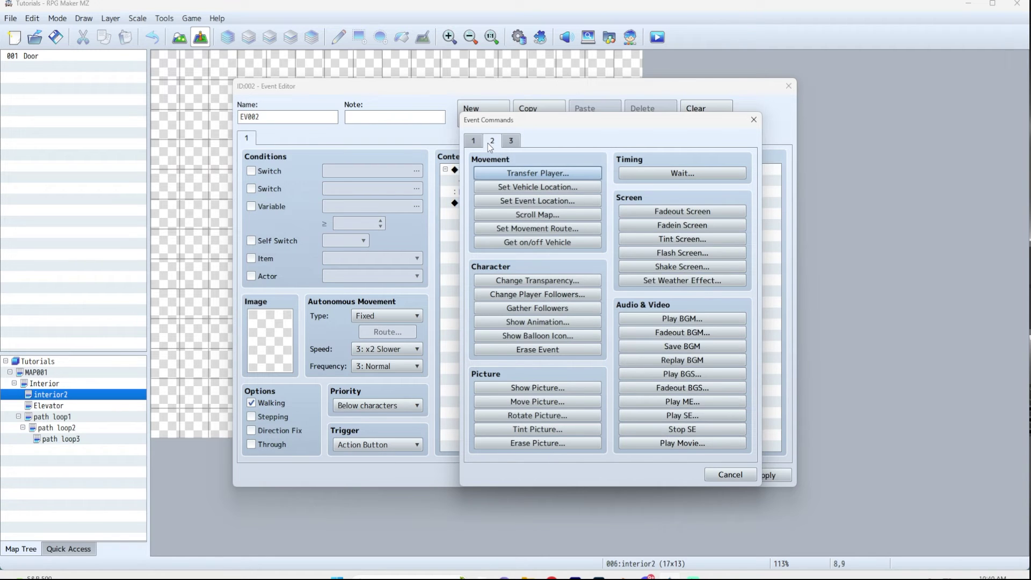
click(539, 172)
click(600, 262)
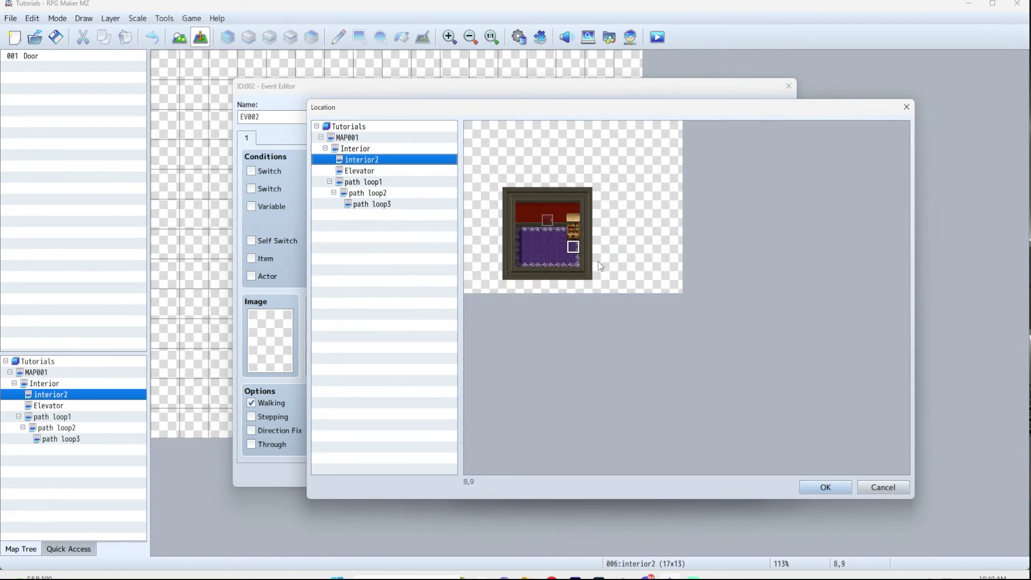
click(385, 172)
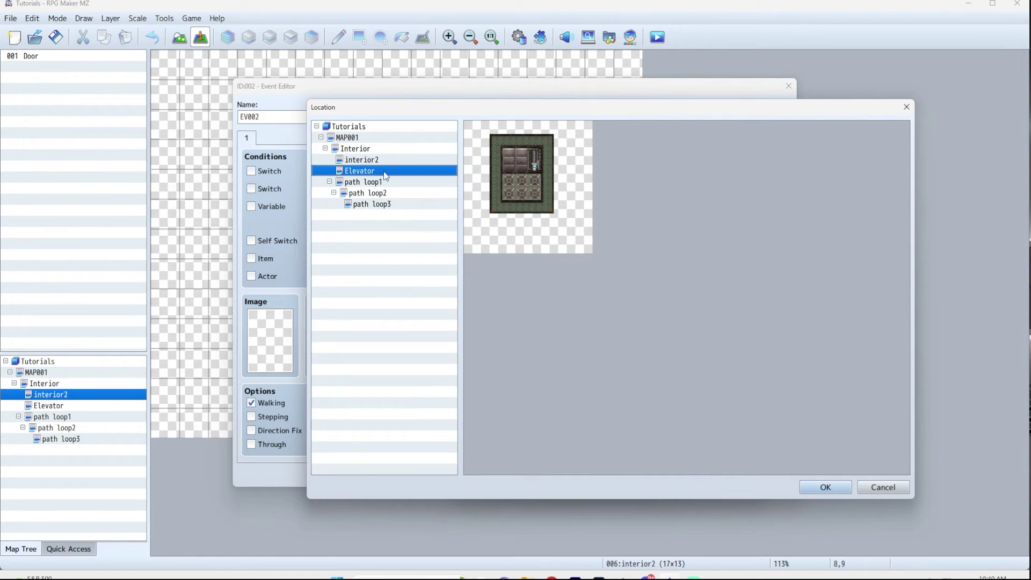
click(521, 186)
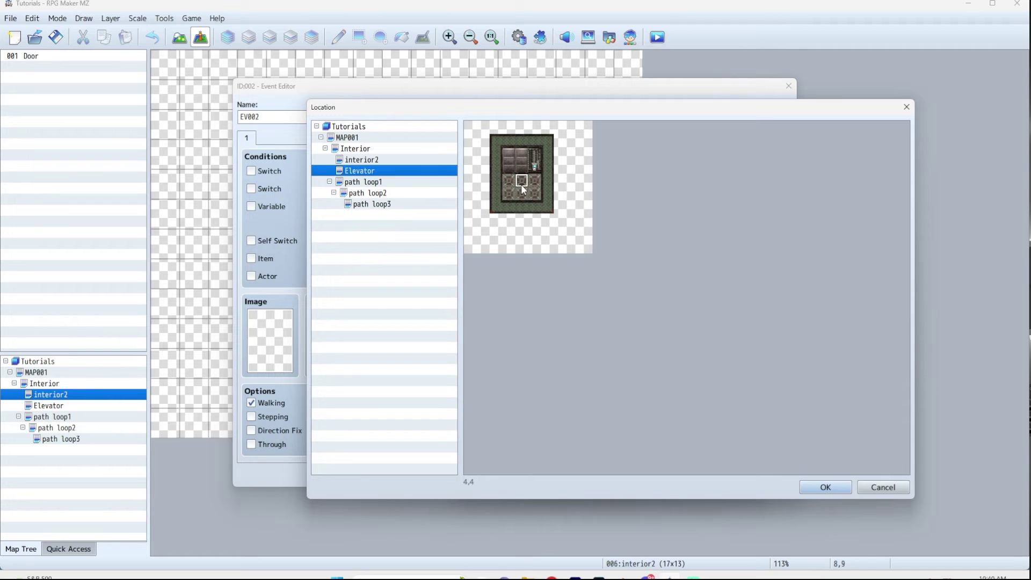
click(826, 487)
click(594, 364)
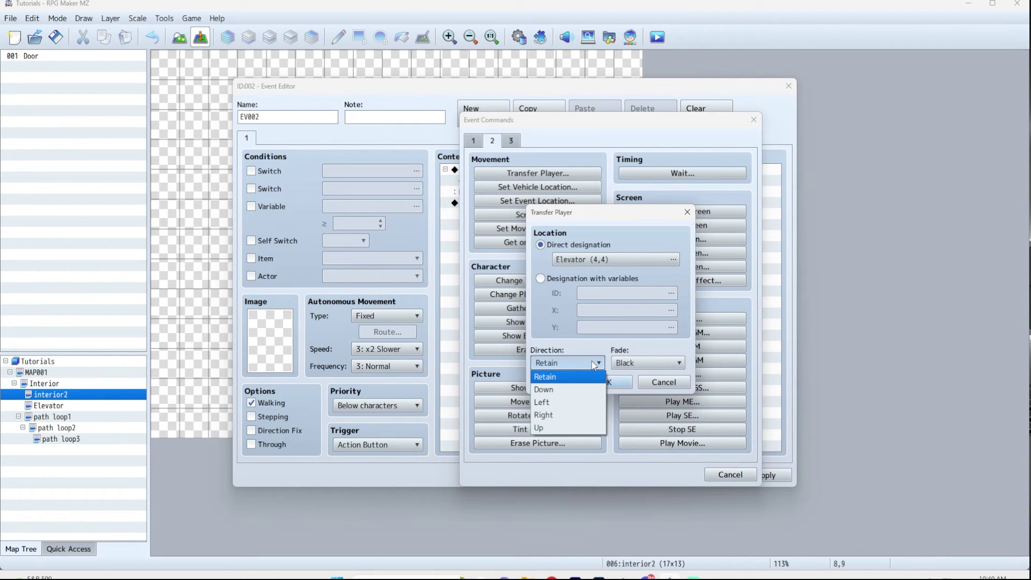
click(556, 429)
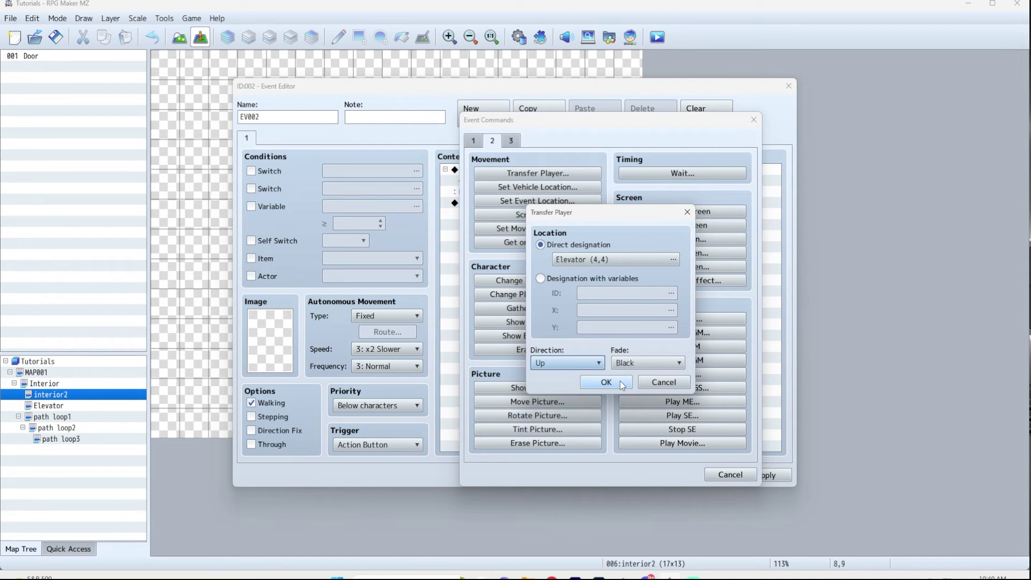
click(606, 382)
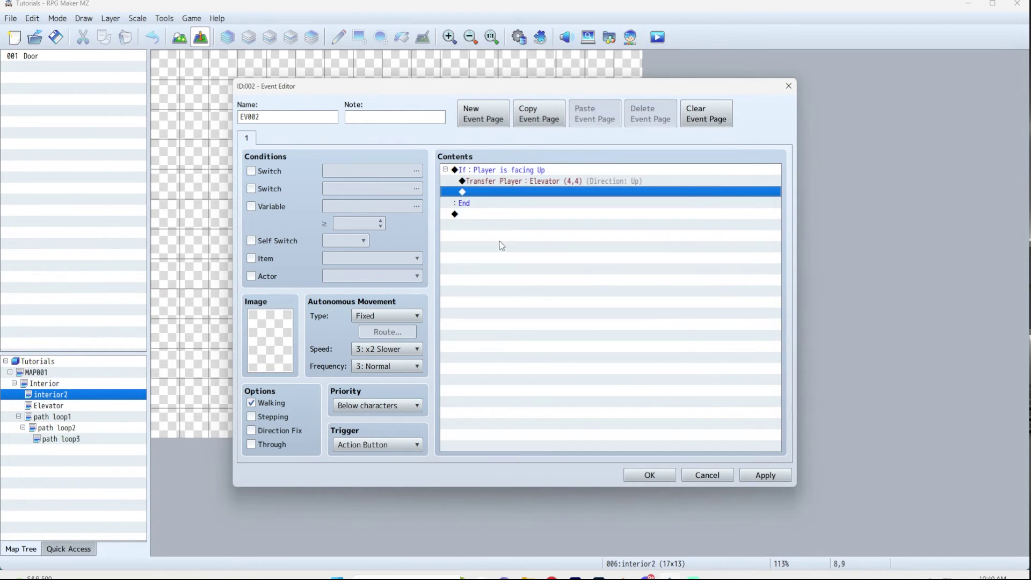
double_click(514, 193)
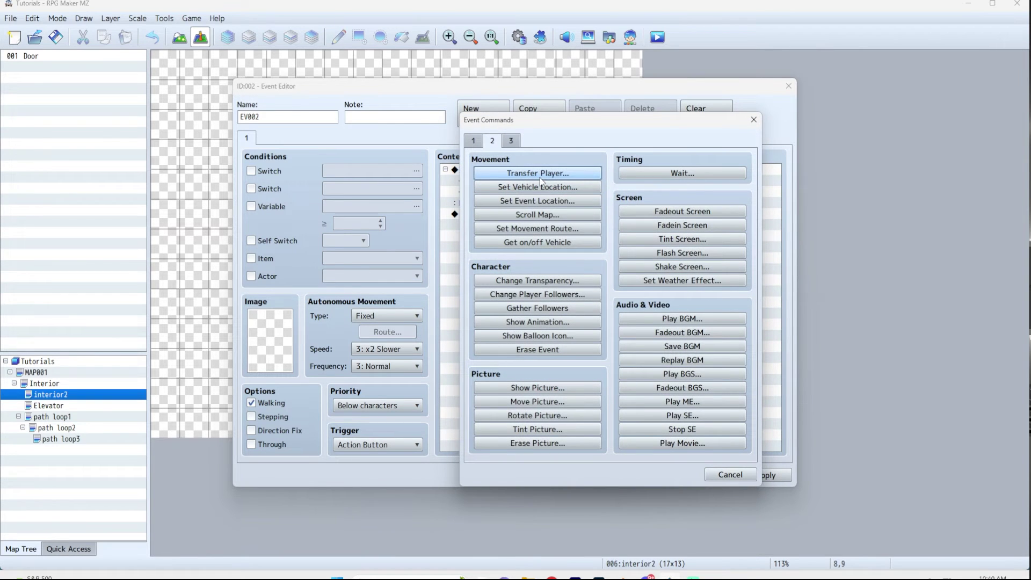
Step: Add a Play SE command using Machine at 55% volume and 70% pitch
click(685, 417)
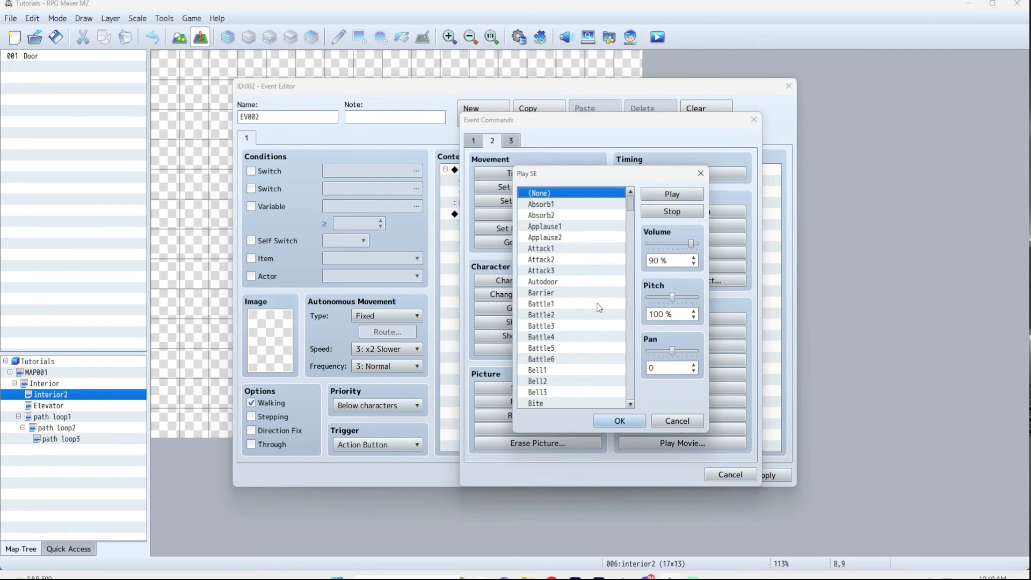
scroll(604, 298, down, 5)
scroll(604, 298, down, 3)
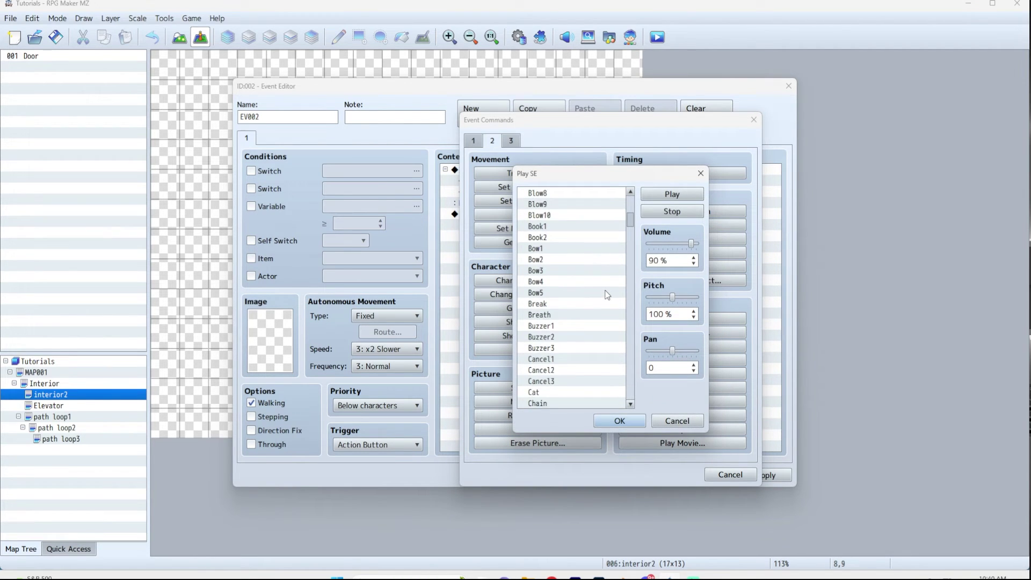
click(567, 204)
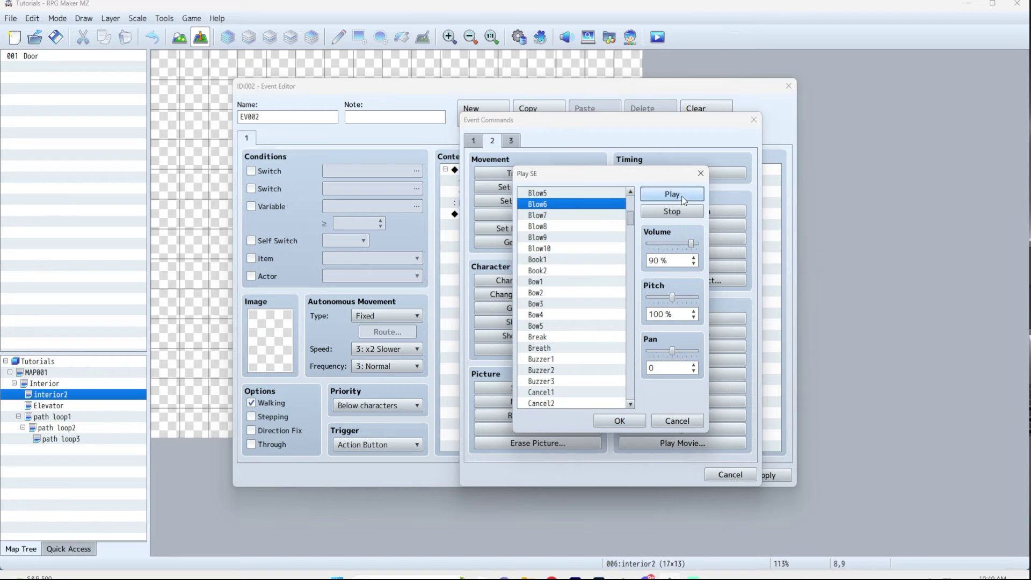
scroll(576, 218, down, 20)
click(572, 322)
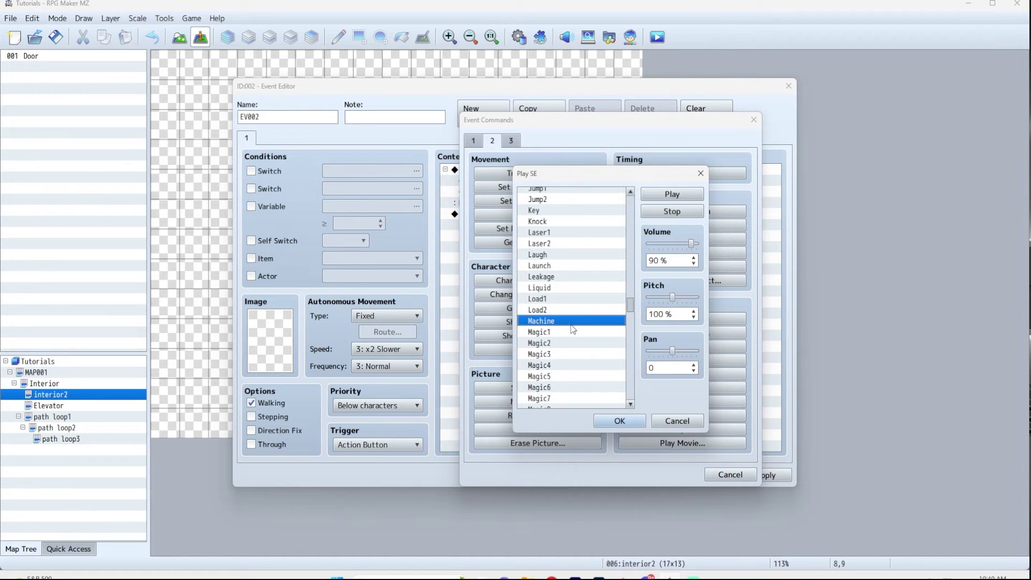
click(671, 199)
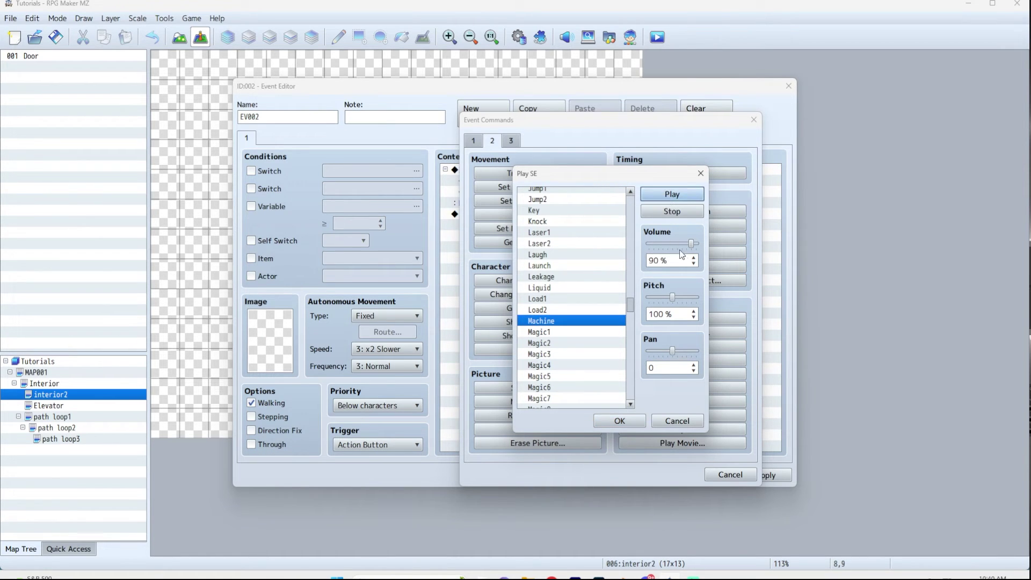
drag(692, 245, 675, 245)
drag(672, 301, 659, 302)
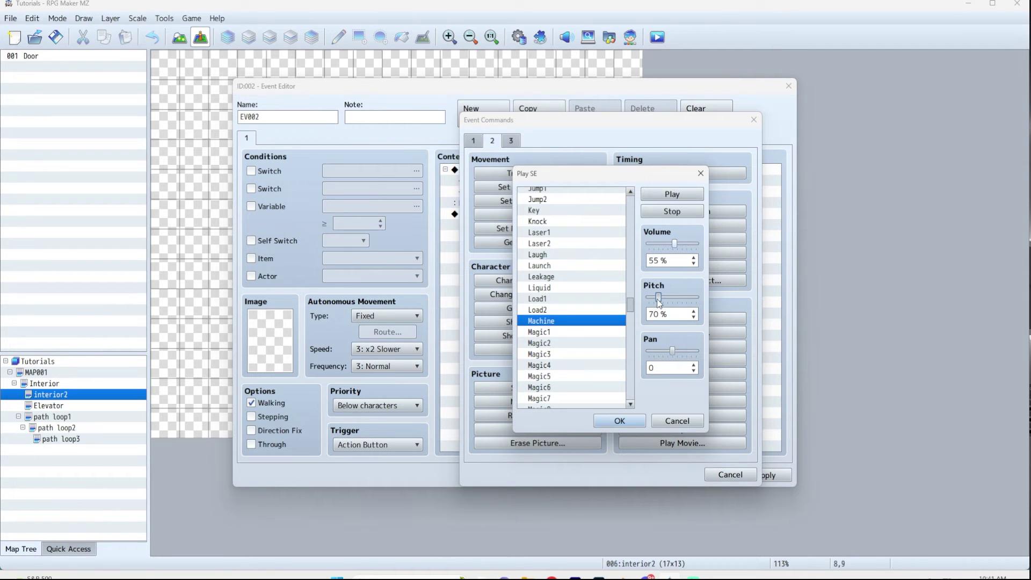
click(637, 424)
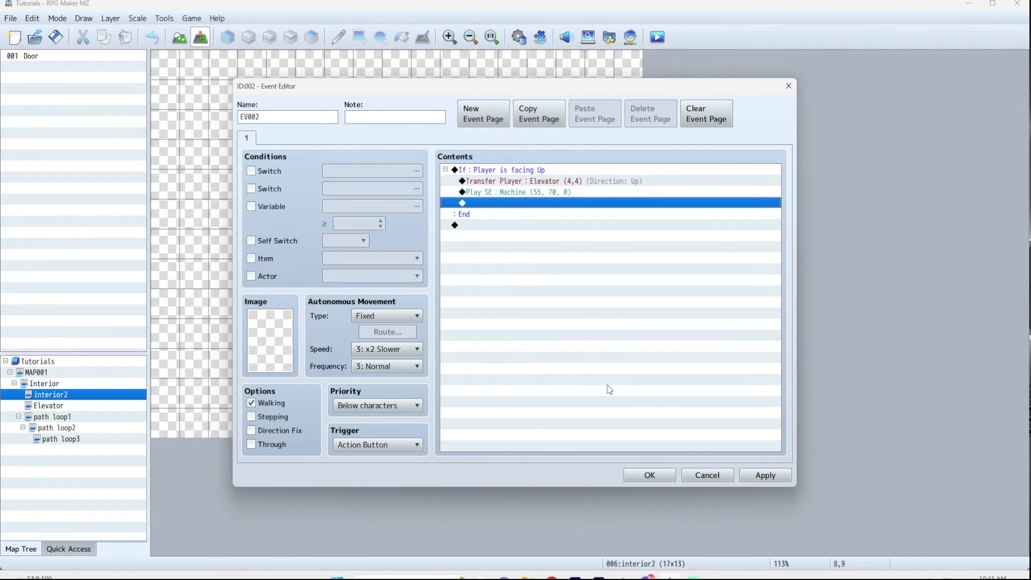
Step: Add a Wait command of 240 frames
double_click(475, 206)
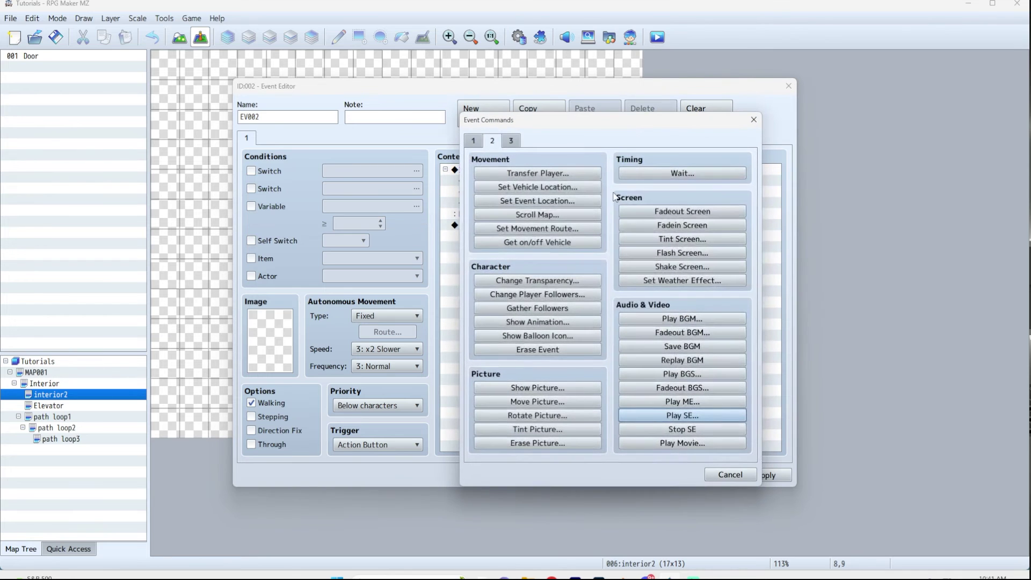
click(704, 170)
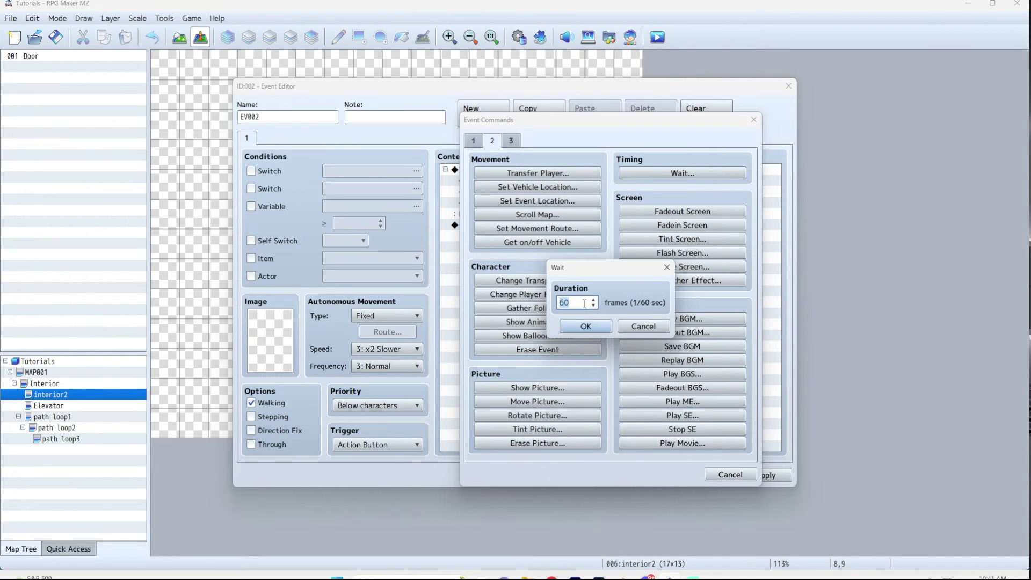
text(240)
key(Return)
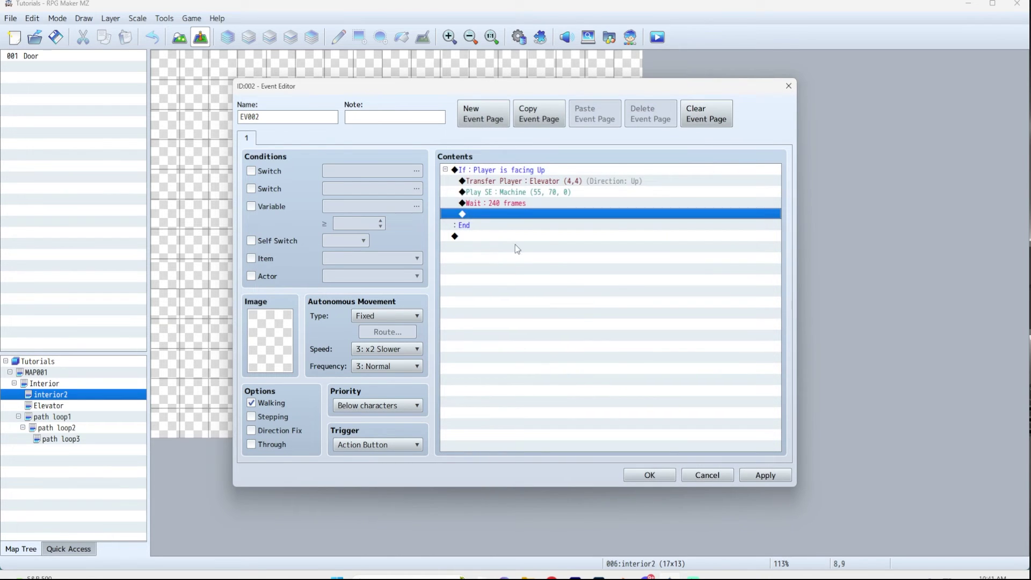
Step: Add a Shake Screen command lasting 30 frames
double_click(514, 217)
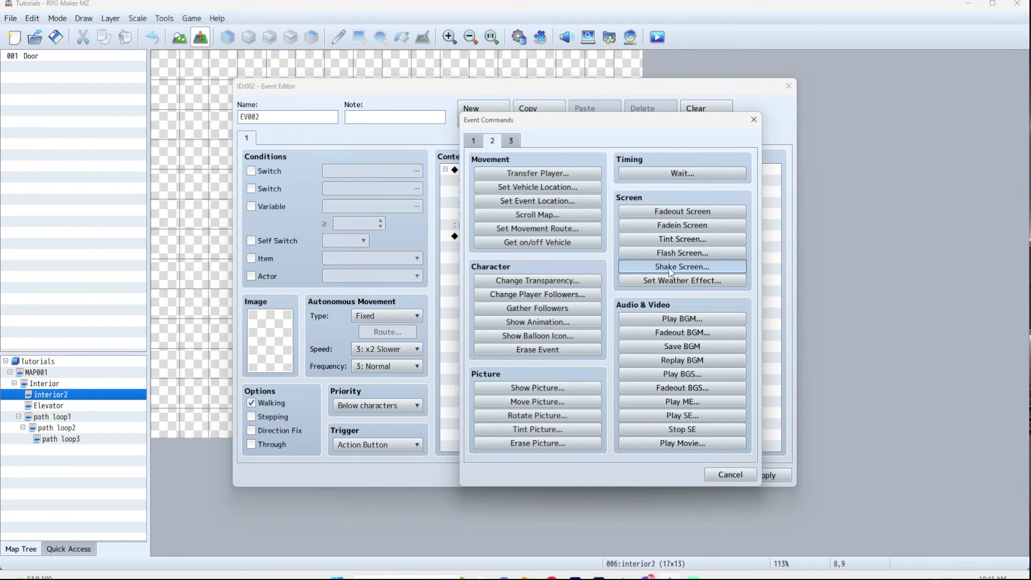
click(692, 267)
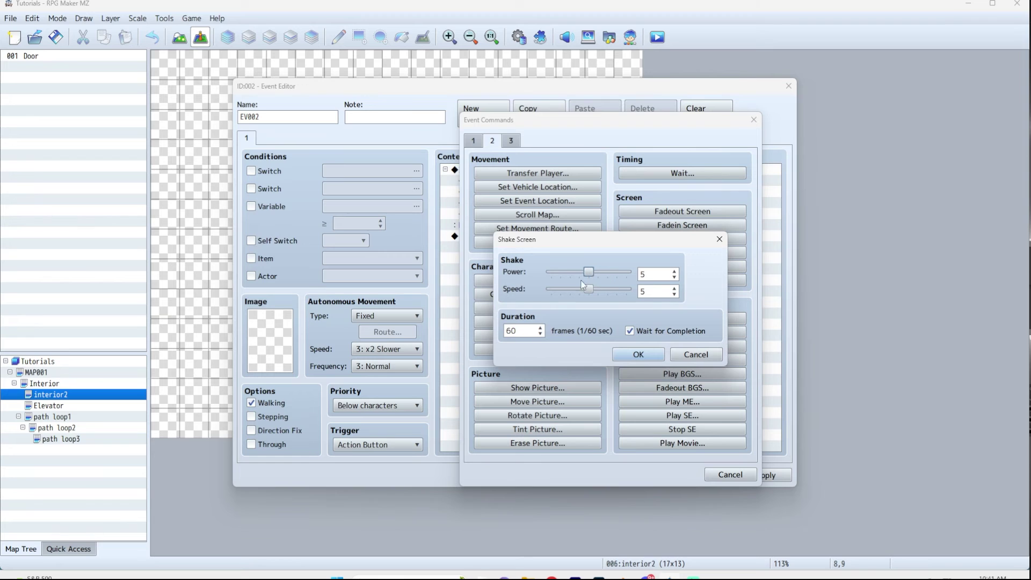
drag(516, 331, 473, 333)
text(30)
key(Return)
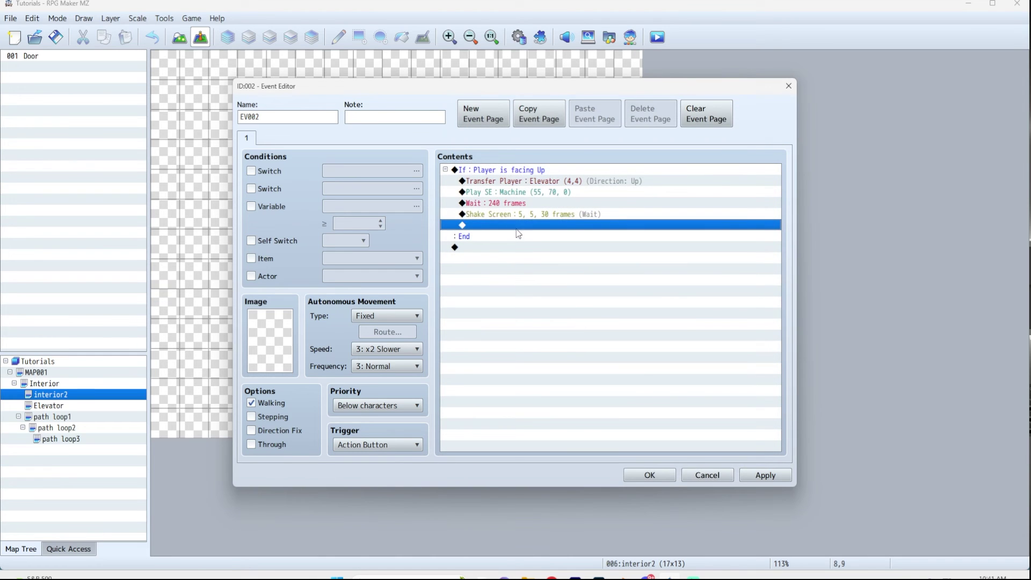
Step: Add a Play SE command for the Chime1 sound
double_click(518, 234)
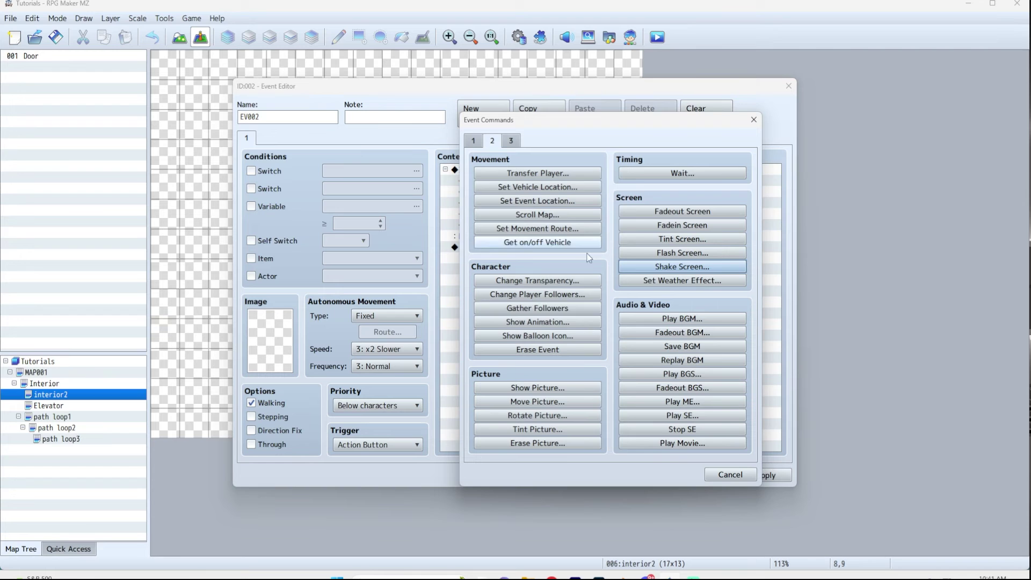
click(682, 415)
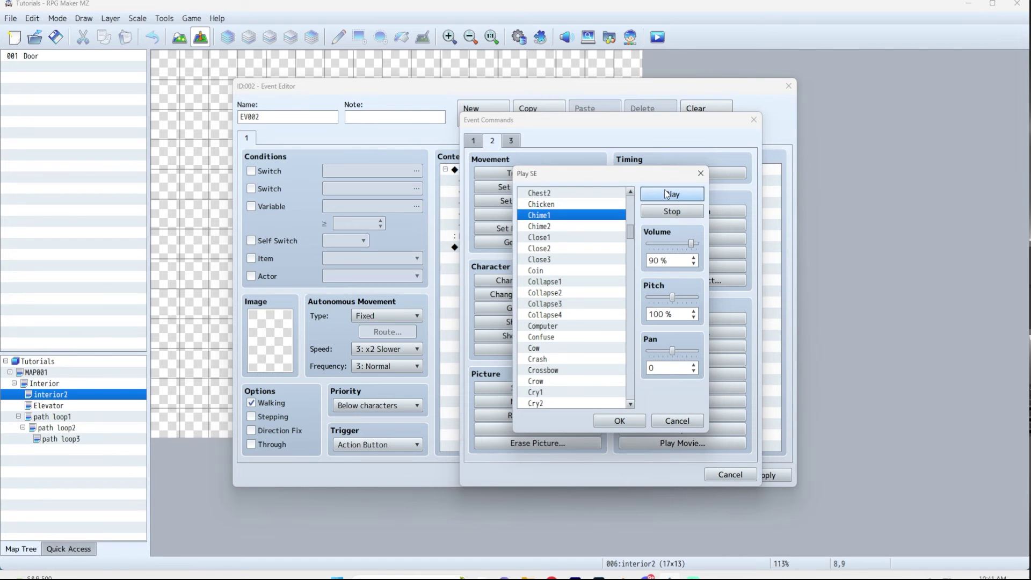
click(631, 421)
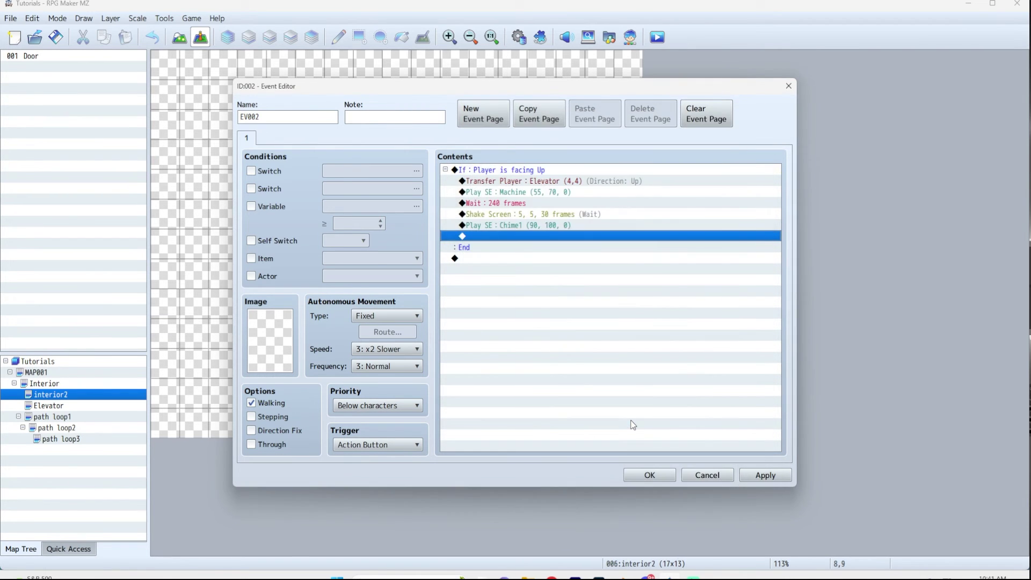
Step: Add a Transfer Player command back to Interior tile 9,10 with the player facing Up
double_click(631, 420)
click(532, 178)
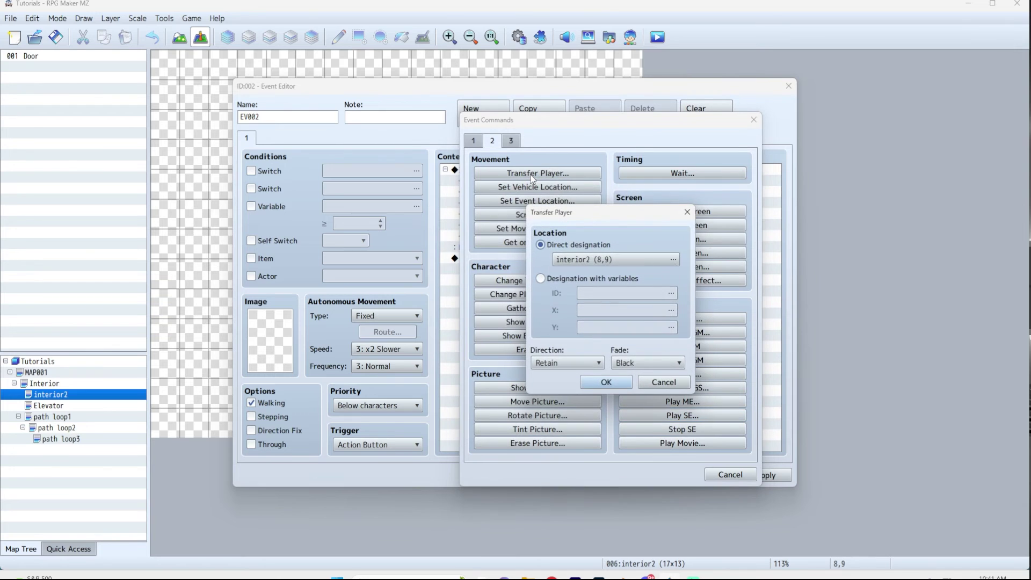
click(609, 262)
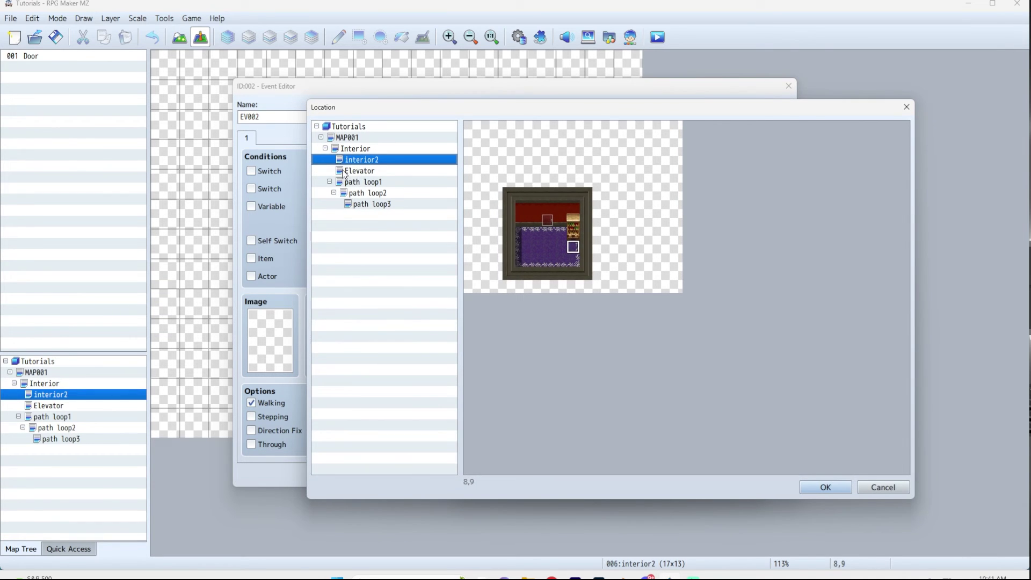
click(359, 171)
click(355, 148)
click(586, 260)
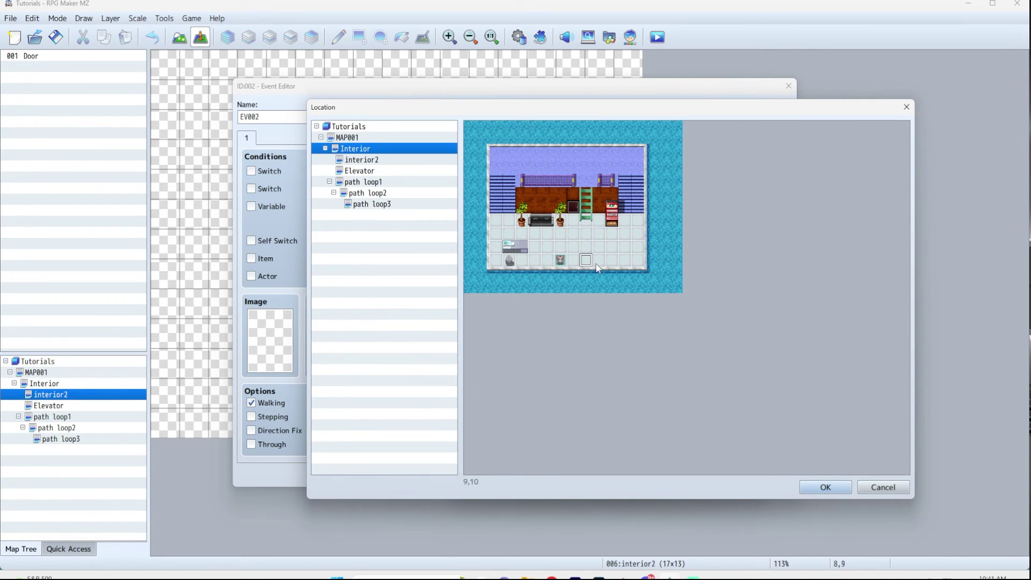
click(820, 491)
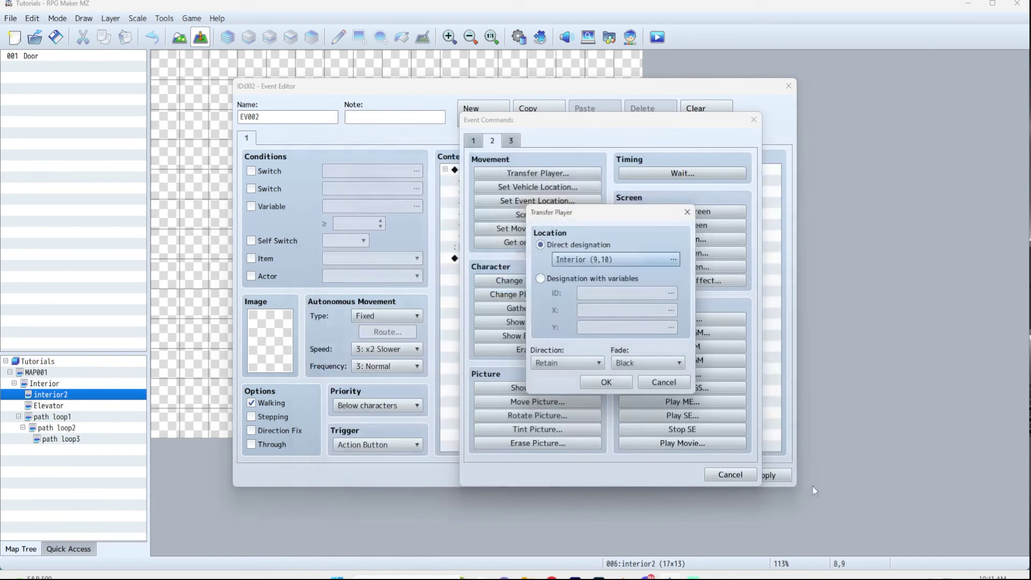
click(568, 363)
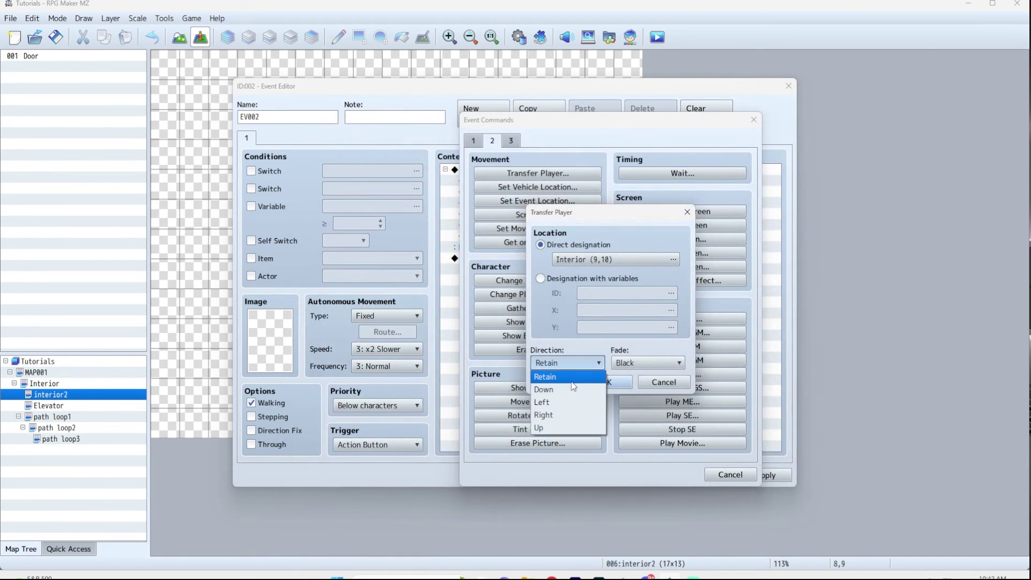
click(560, 427)
click(607, 382)
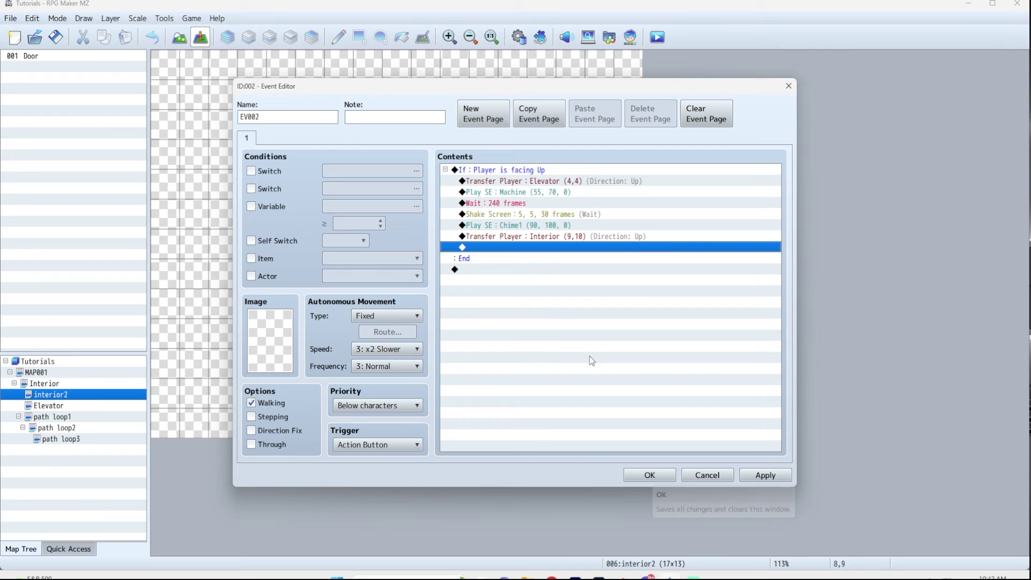
Step: Save EV002 and playtest, walking the player up to the shelf to ride the elevator
click(657, 478)
click(657, 37)
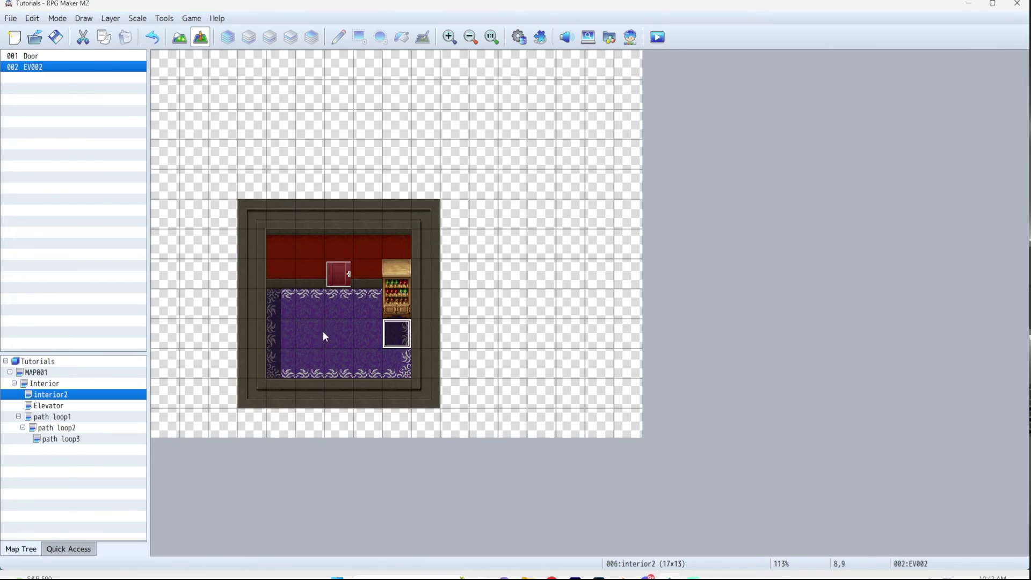
key(Right)
key(Right)
key(Right)
key(Right)
key(Up)
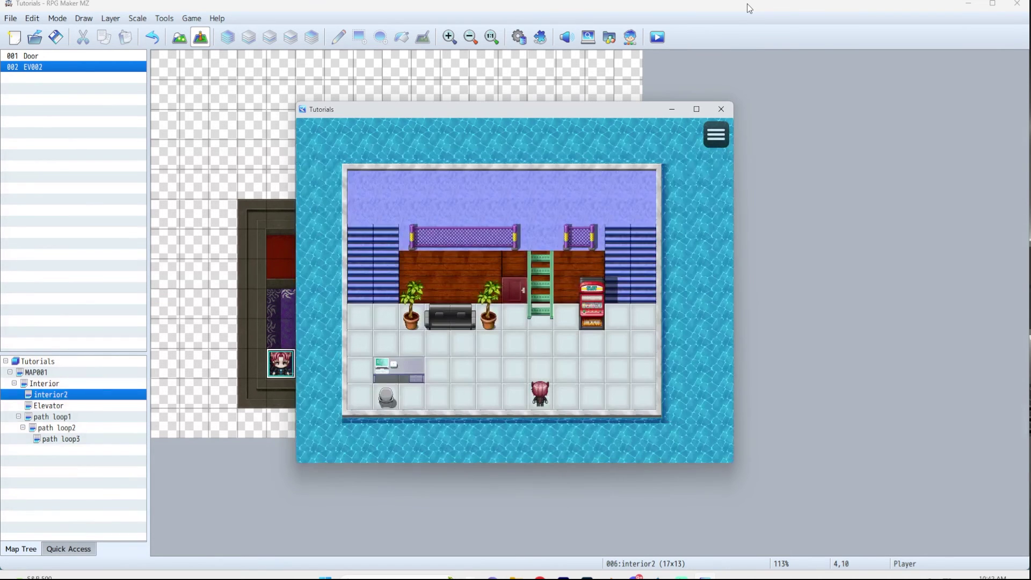
key(Up)
key(Left)
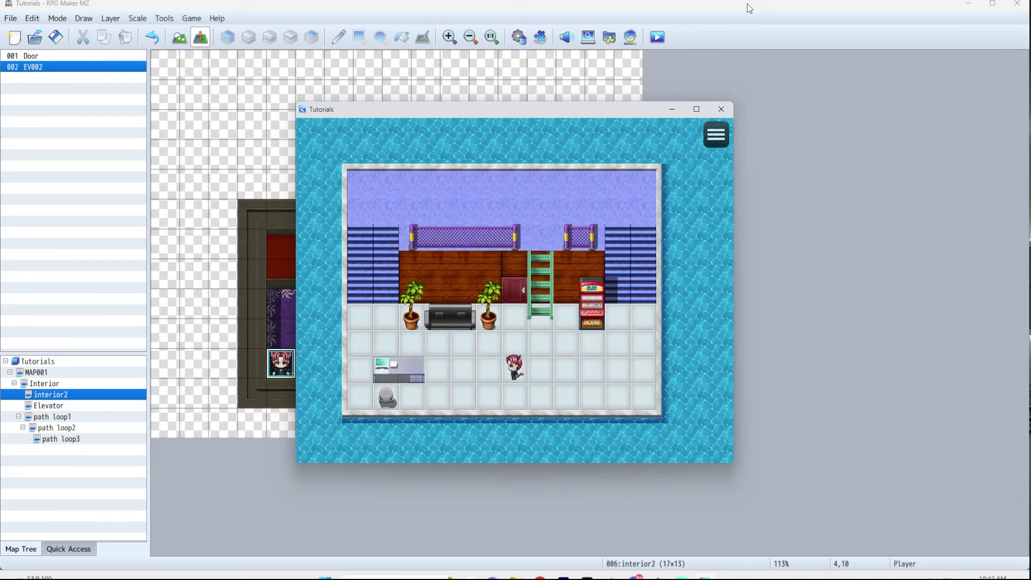
Step: Close the playtest, reopen EV002 and insert a 30-frame Wait command
click(722, 109)
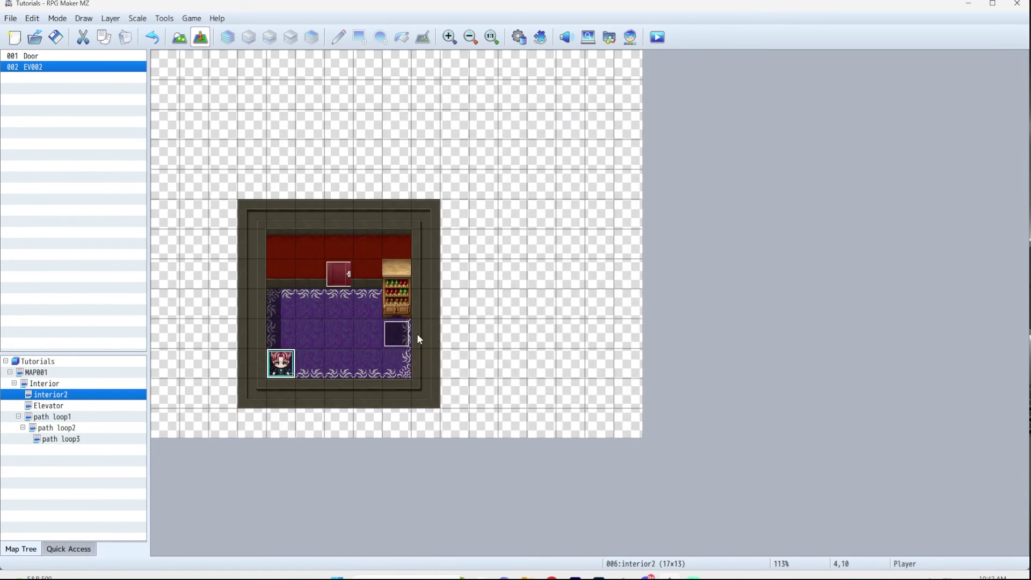
double_click(402, 334)
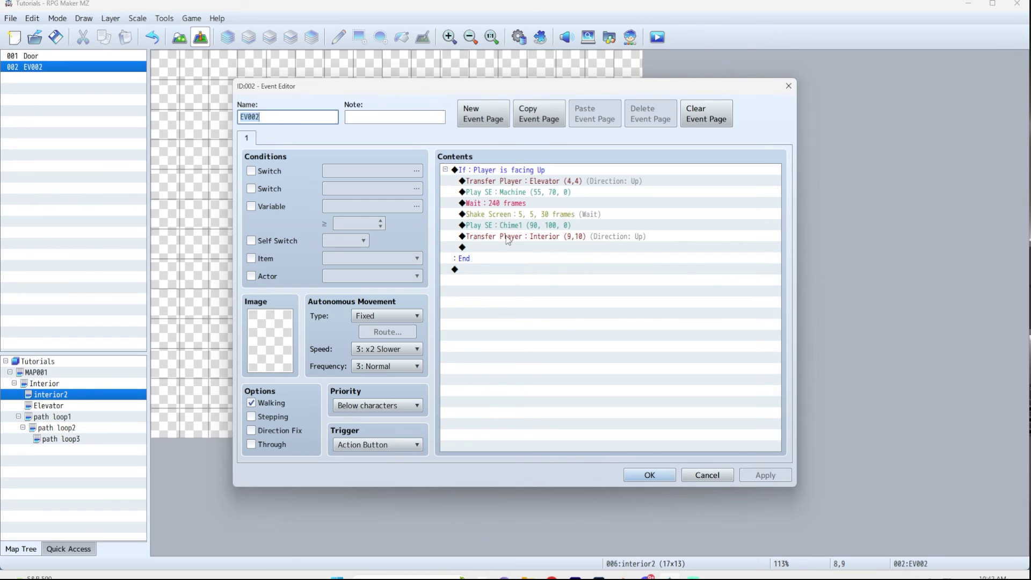
double_click(509, 247)
click(682, 173)
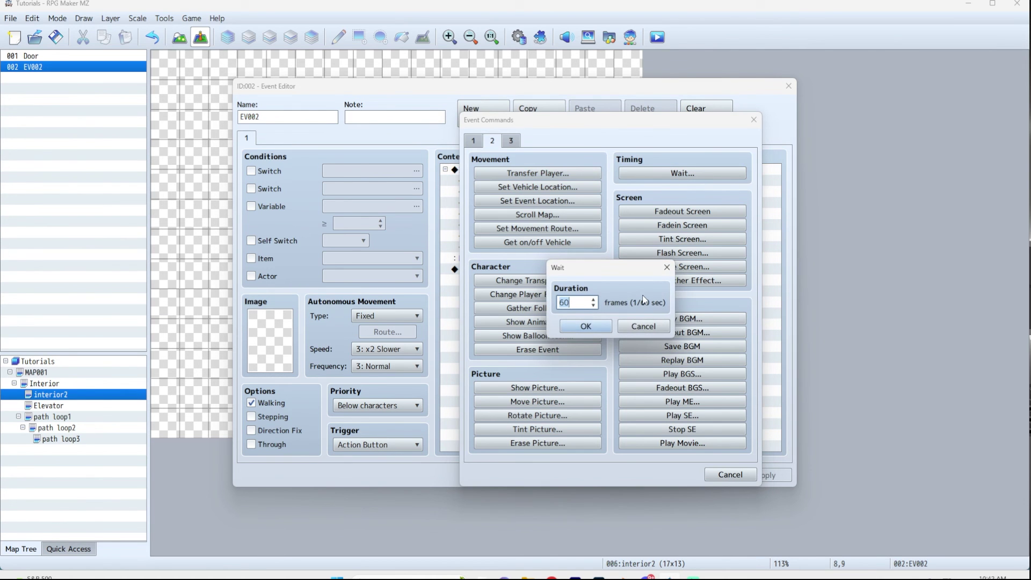
text(30)
key(Return)
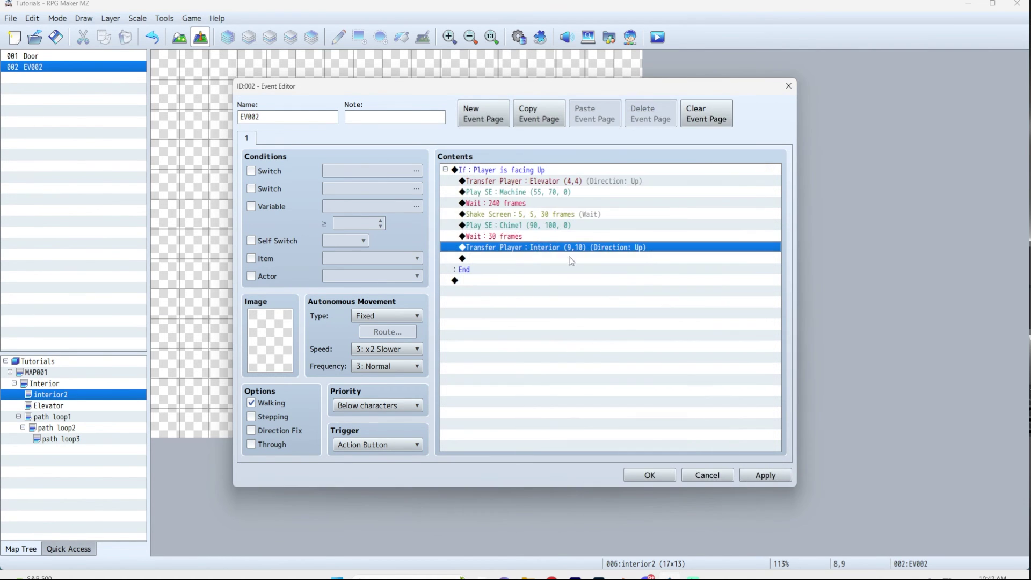
Step: Move the 30-frame wait above the Chime1 sound command
right_click(521, 250)
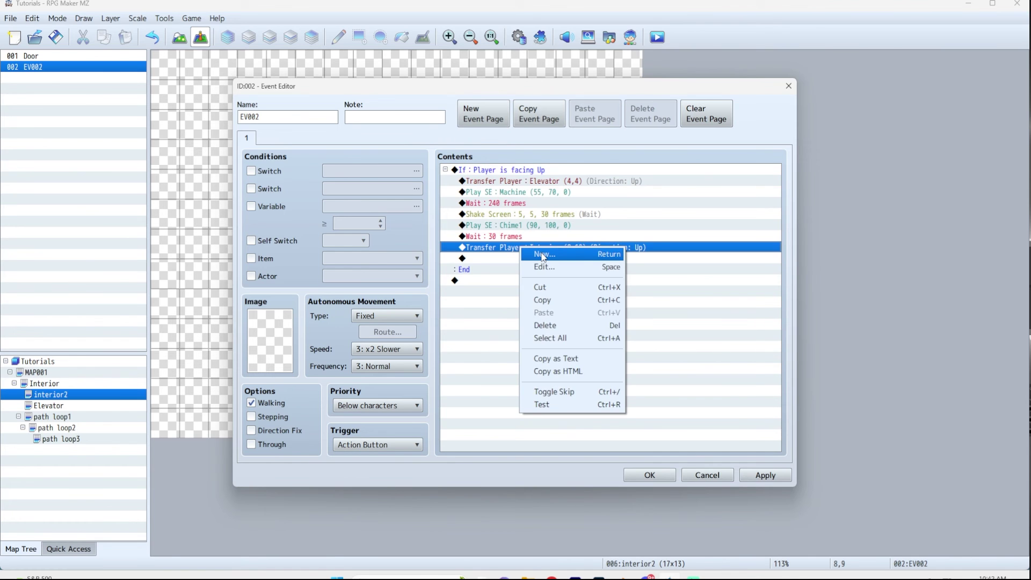
click(543, 255)
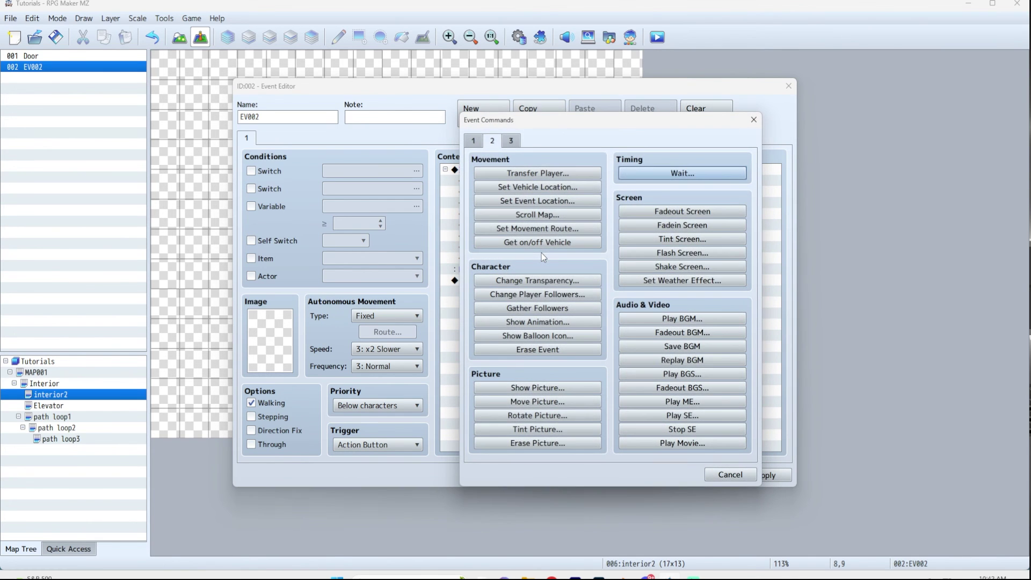
click(731, 474)
click(493, 237)
drag(493, 238, 492, 225)
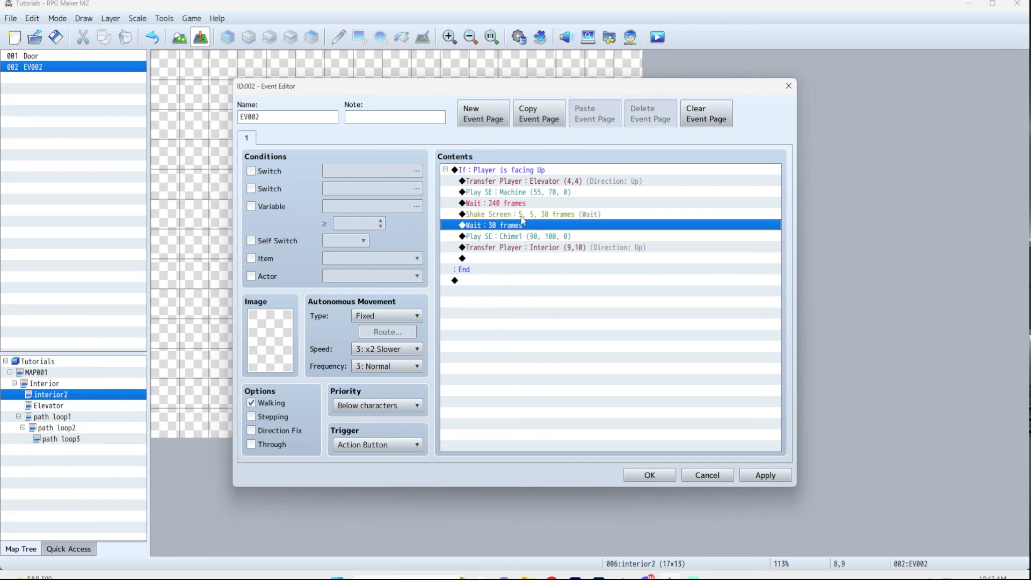
Step: Insert a Play SE Bow5 command at 45% volume and 70% pitch above the wait
right_click(508, 226)
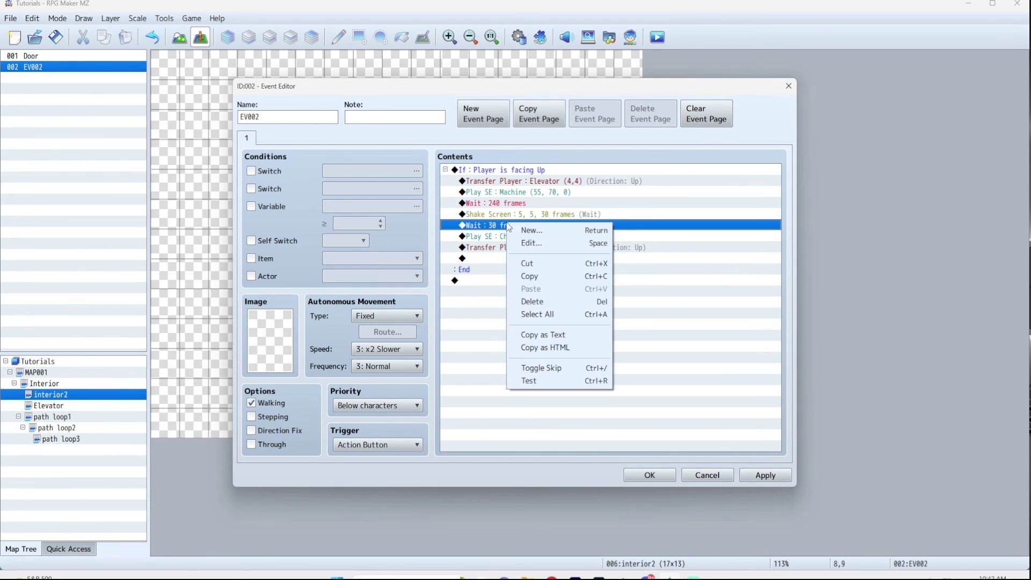
click(527, 231)
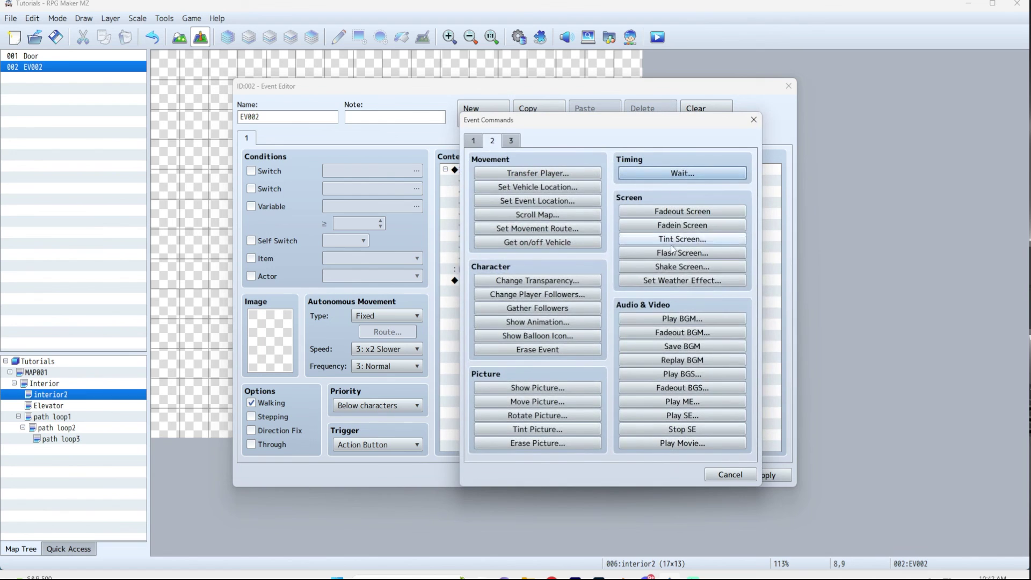
click(682, 415)
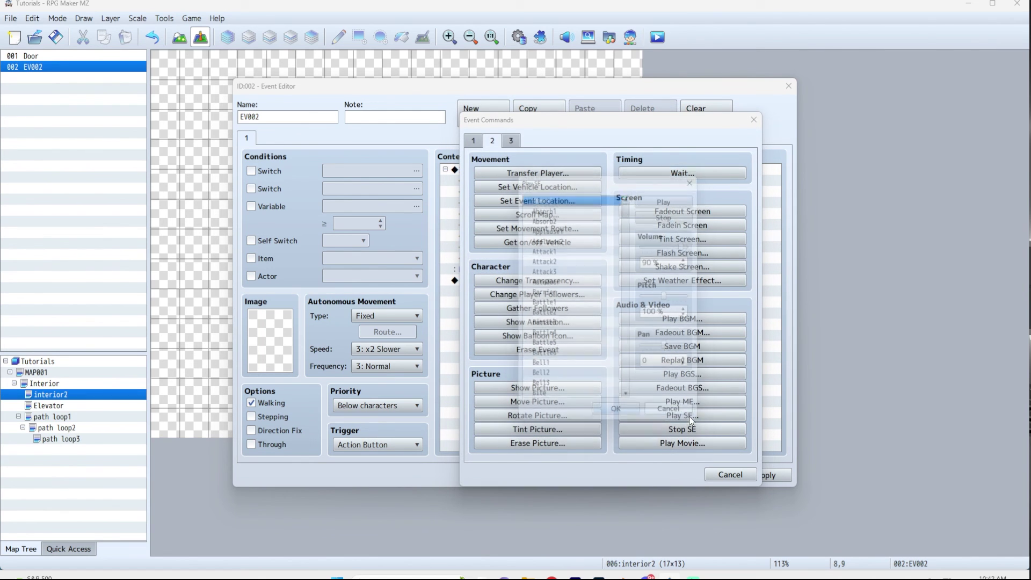
scroll(581, 303, down, 8)
click(538, 336)
drag(691, 243, 671, 245)
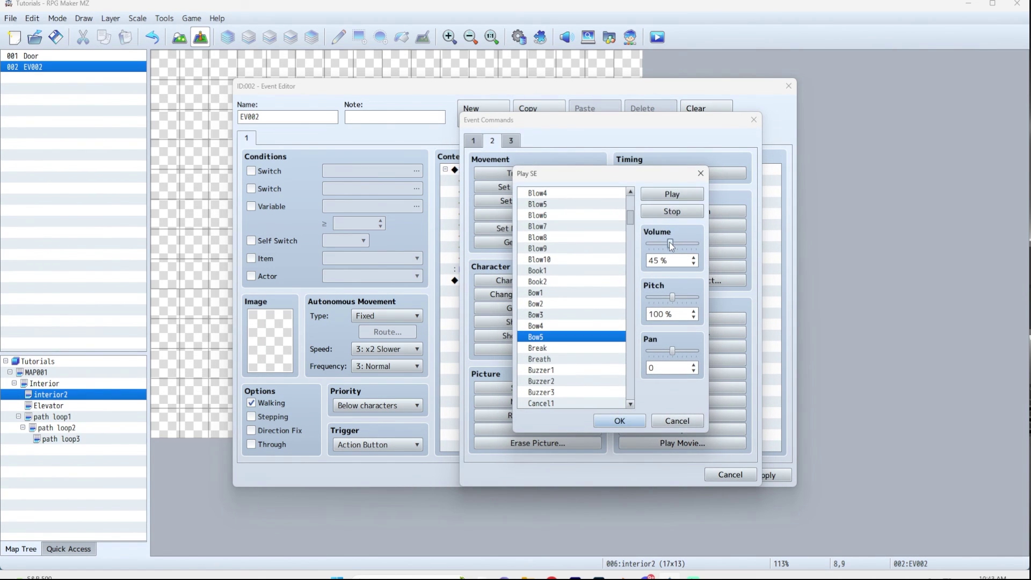
drag(673, 298, 659, 298)
click(621, 421)
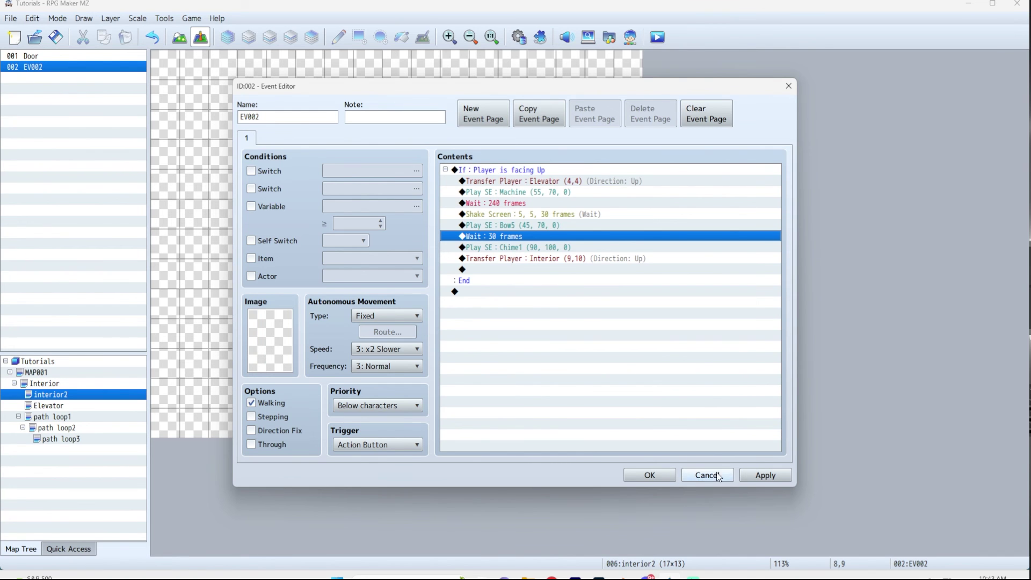
Step: Delete an accidental empty Play SE line and close the event editor with OK
right_click(463, 262)
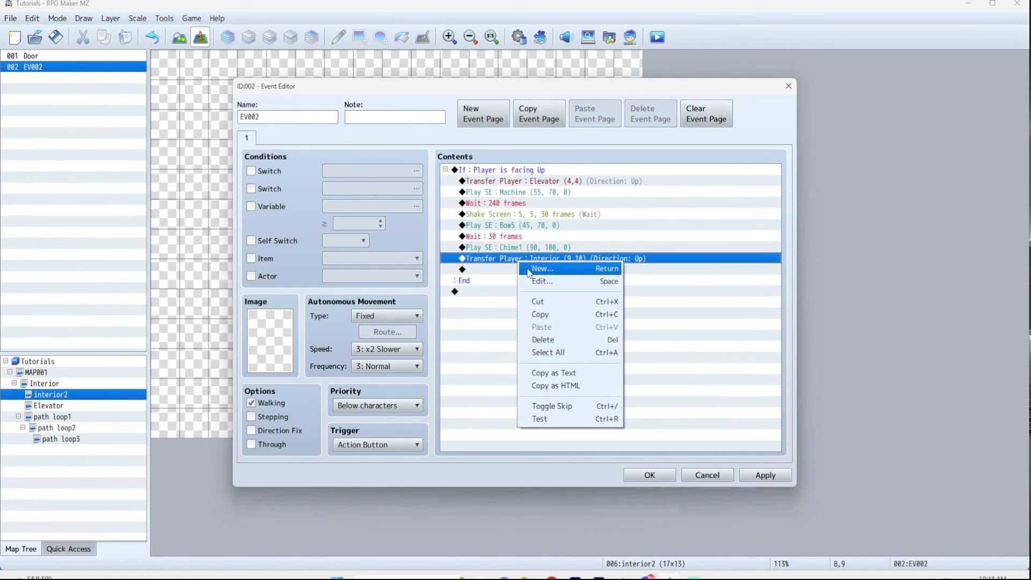
click(529, 272)
click(682, 416)
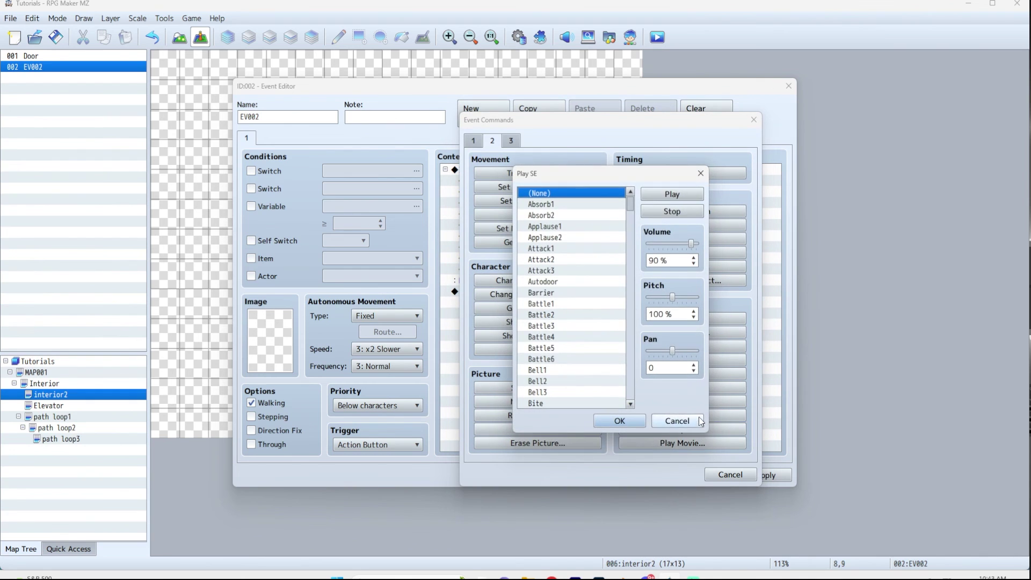
scroll(626, 285, down, 9)
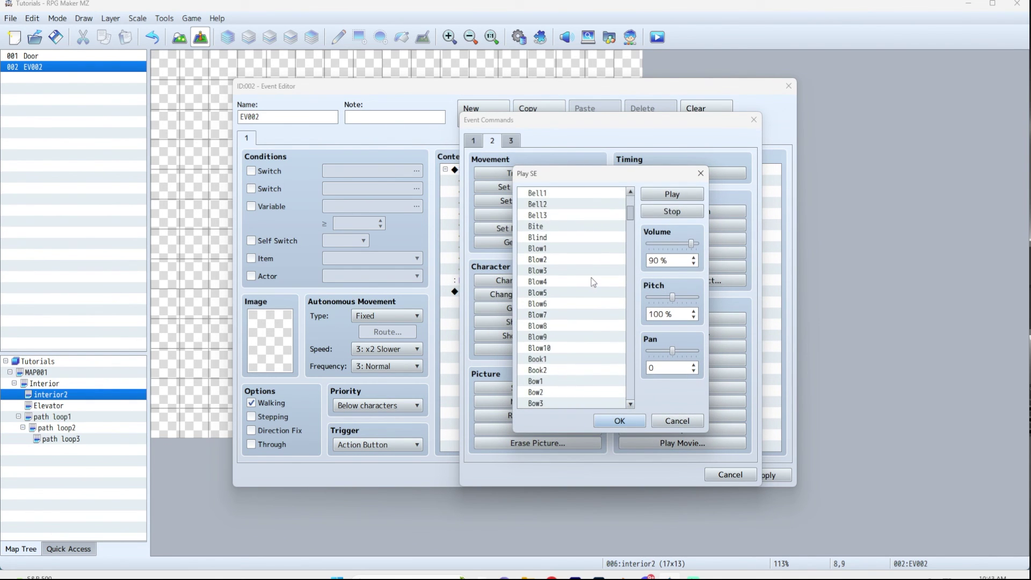
scroll(592, 282, down, 2)
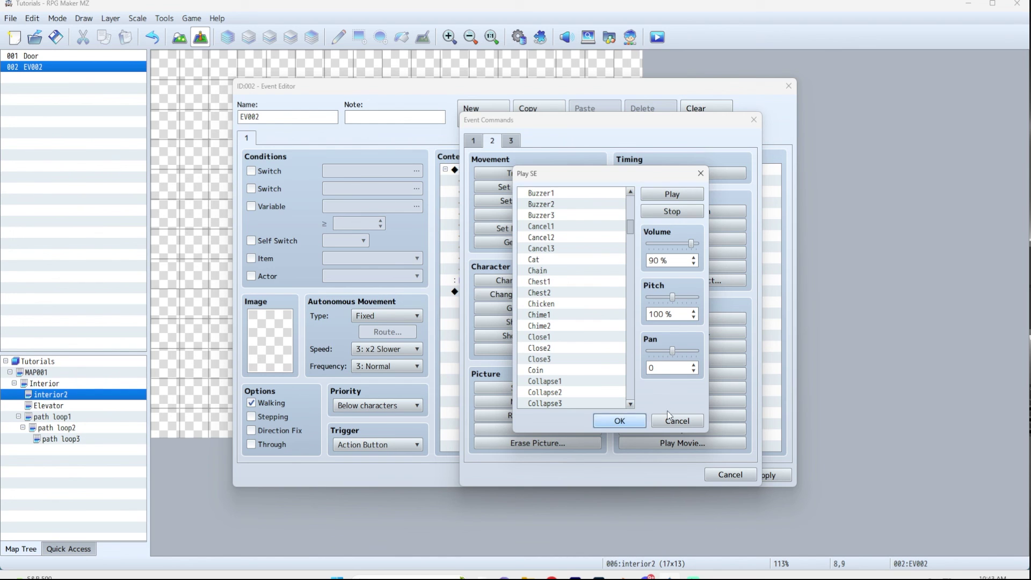
click(640, 423)
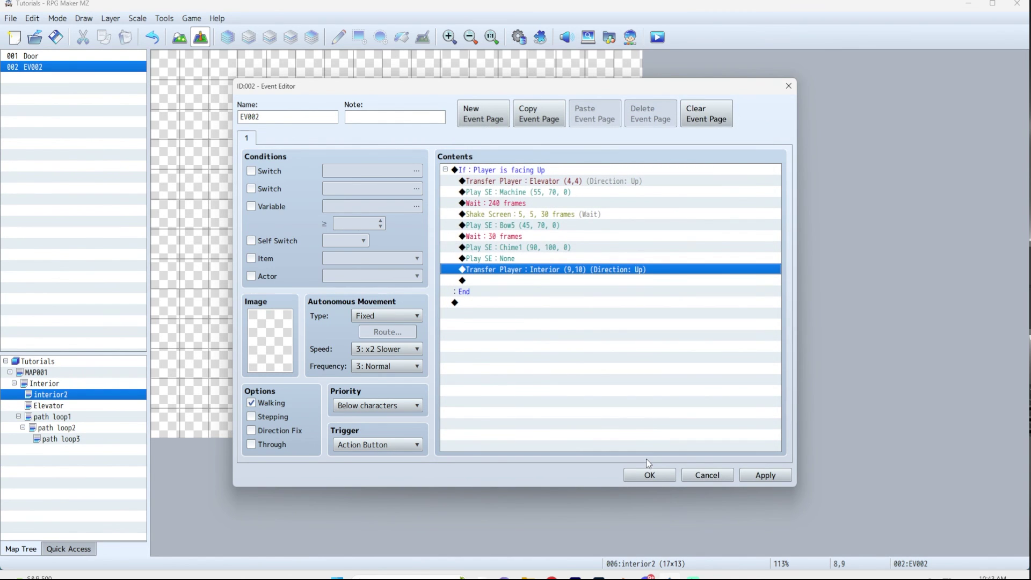
click(512, 258)
key(Delete)
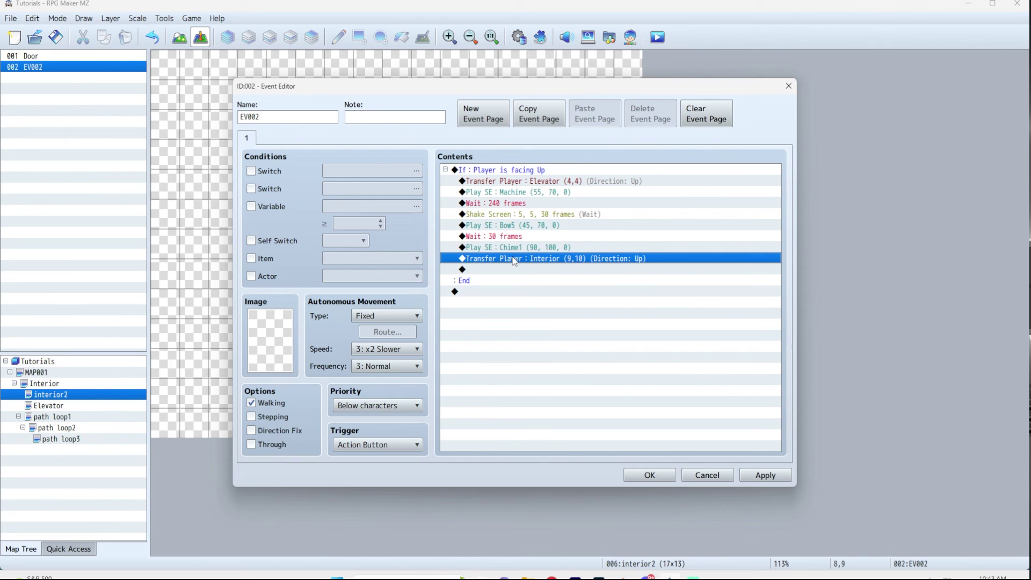
click(647, 475)
Step: Save the project, start a New Game playtest, and trigger the shelf event facing up
click(657, 37)
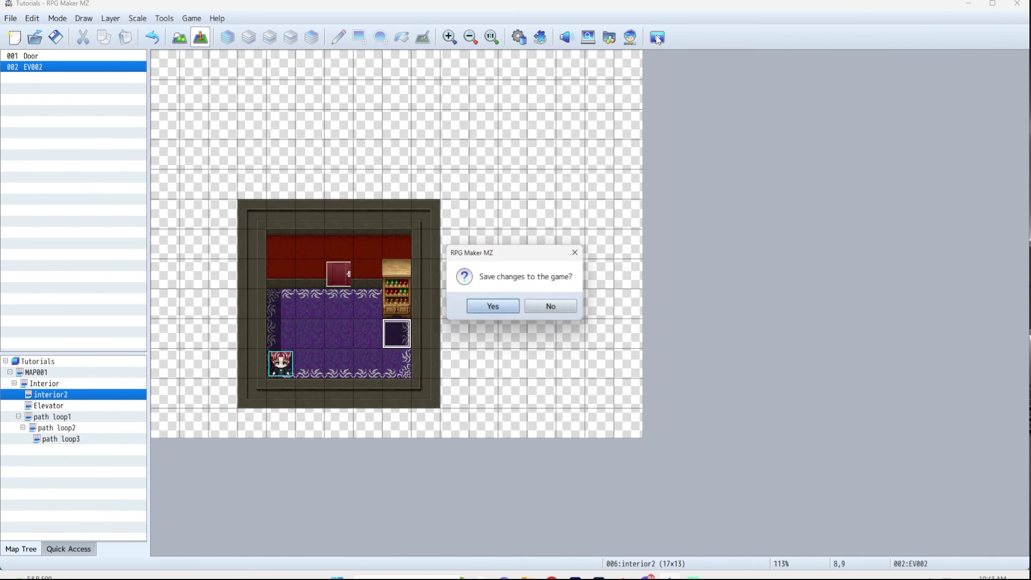
key(Return)
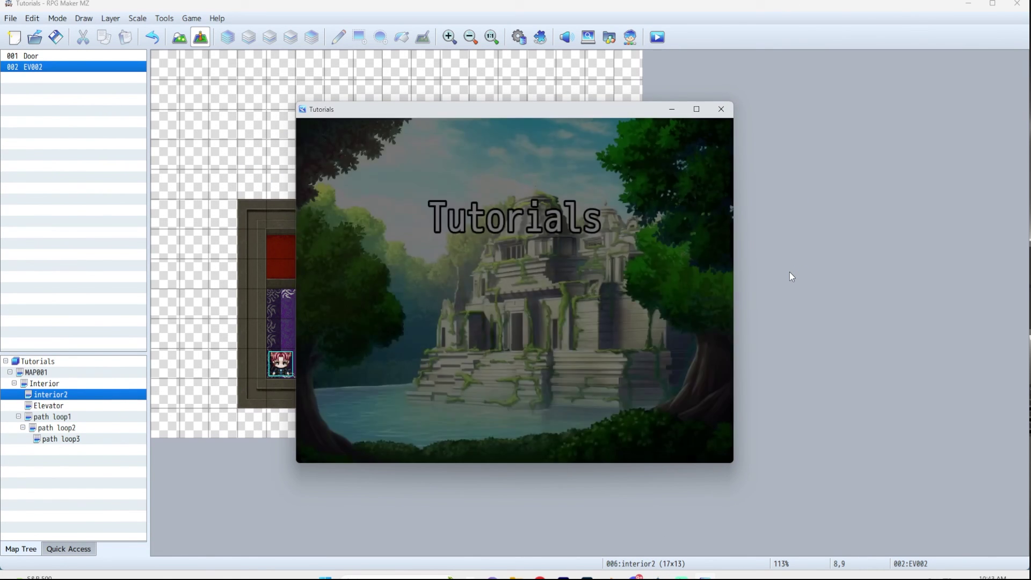
key(Up)
key(Return)
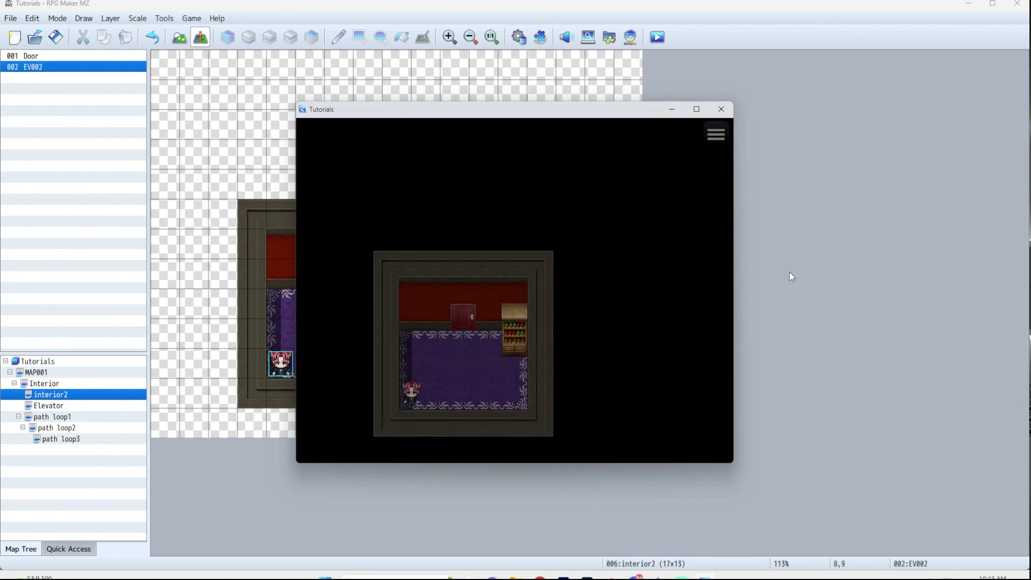
key(Right)
key(Right)
key(Right)
key(Right)
key(Up)
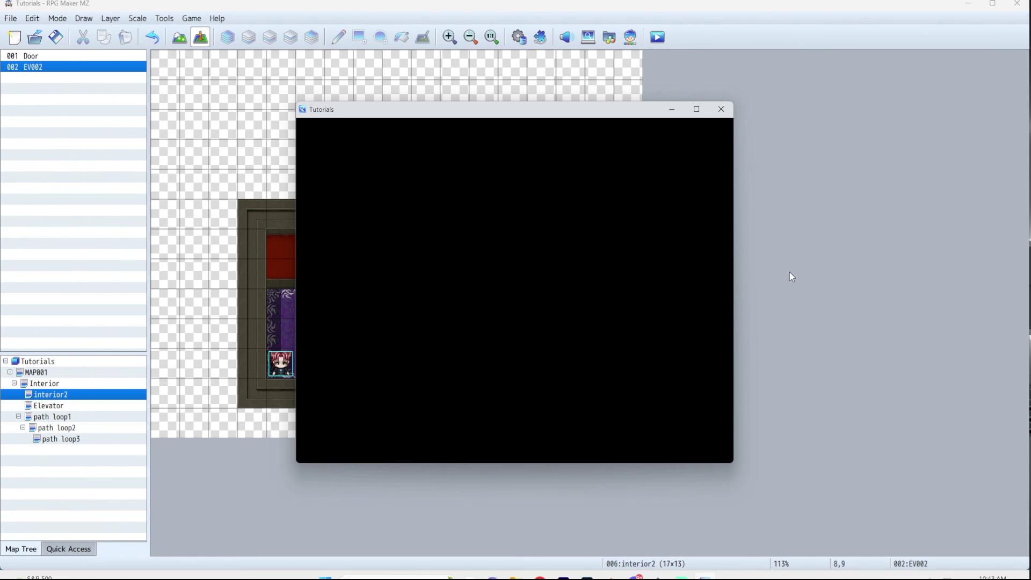
Step: Climb up and down the ladder twice, then walk left and up through the door
key(Up)
key(Up)
key(Up)
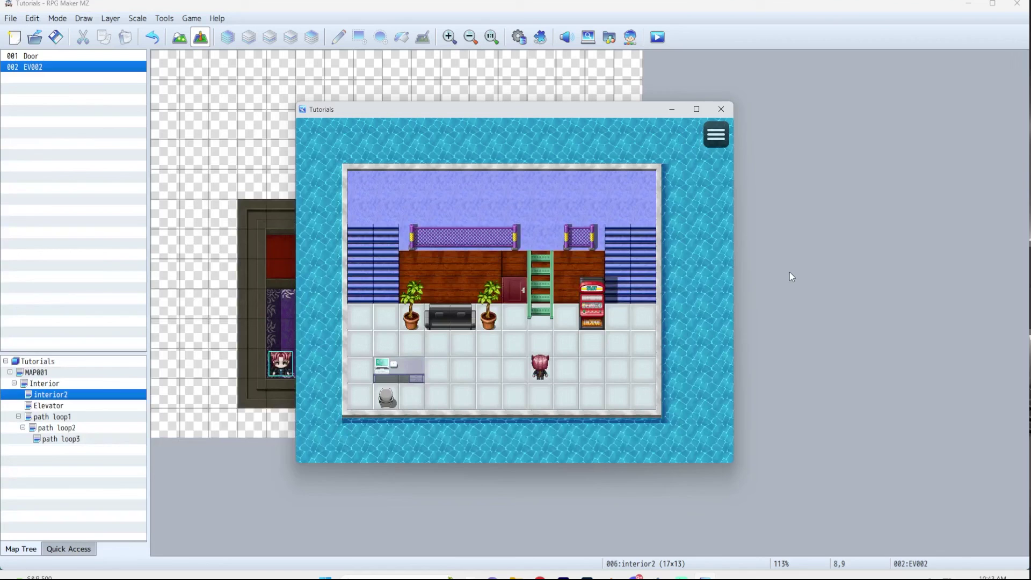
key(Up)
key(Up)
key(Down)
key(Down)
key(Down)
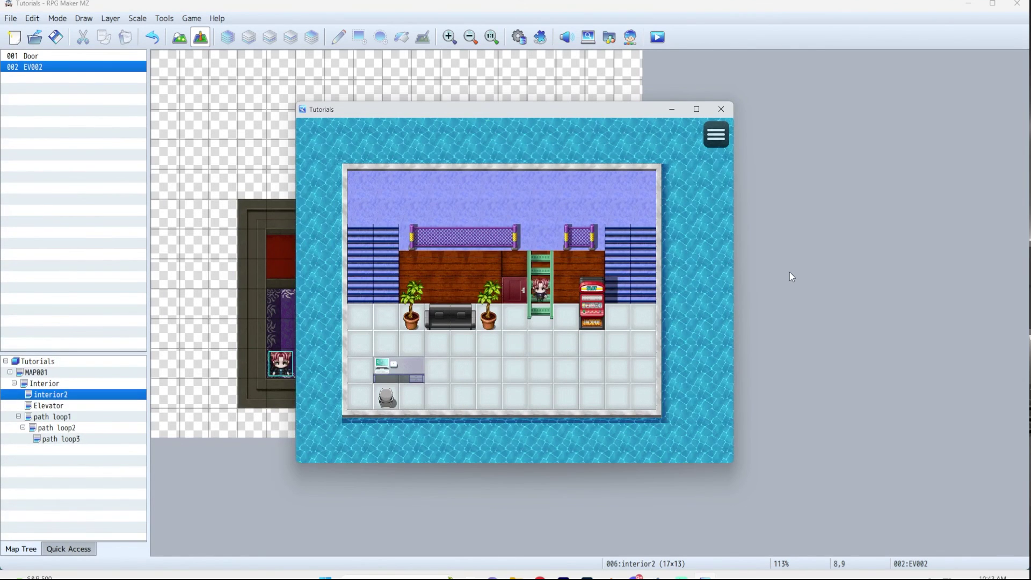
key(Up)
key(Up)
key(Up)
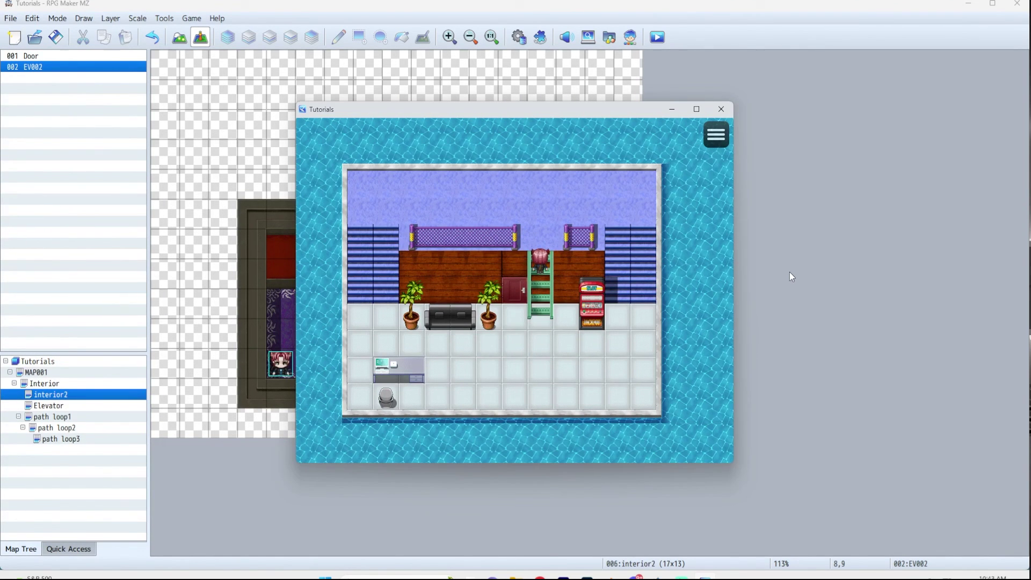
key(Down)
key(Down)
Step: Move the player around the Interior map, finishing two tiles to the right
key(Down)
key(Left)
key(Up)
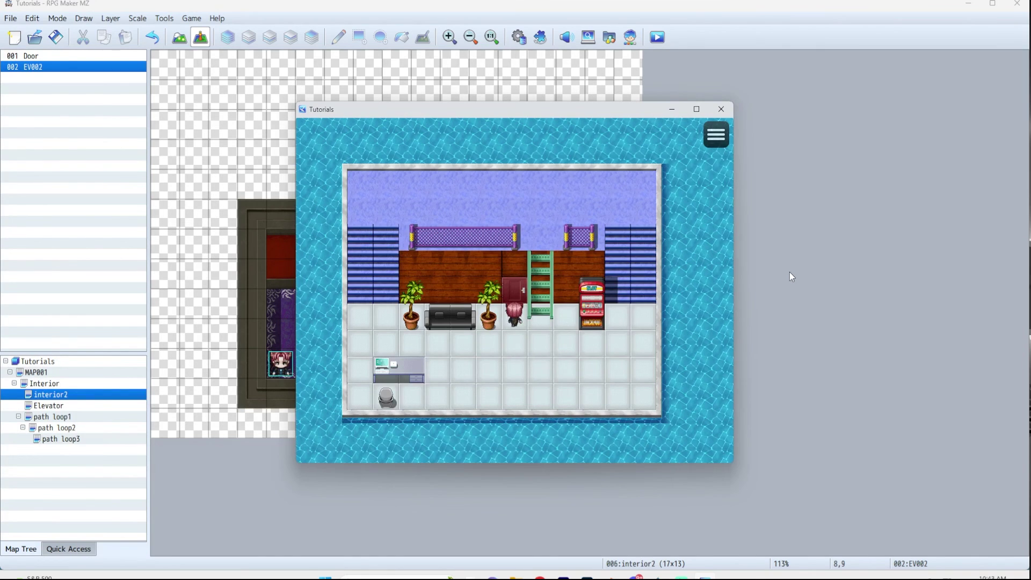
key(Down)
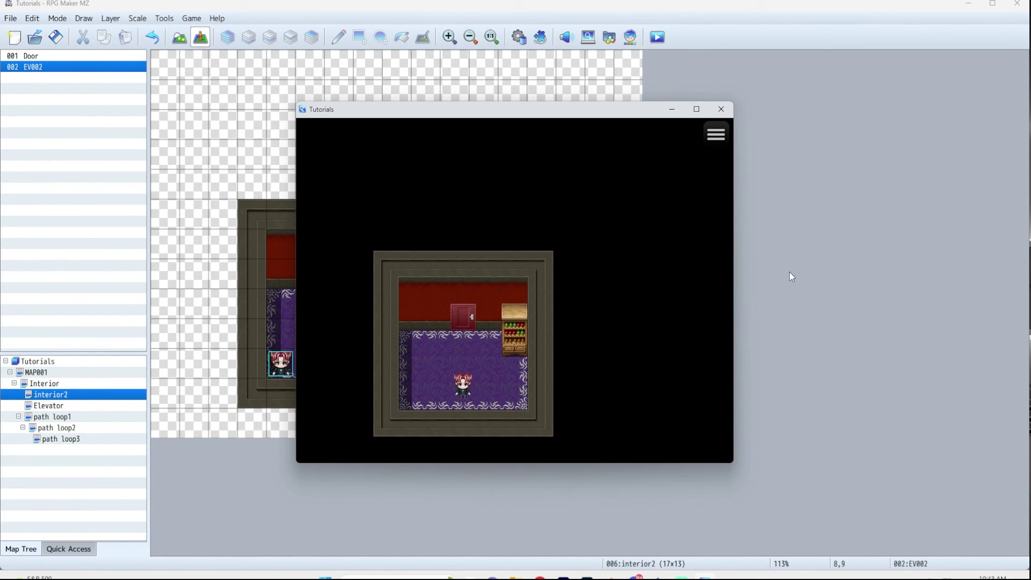
key(Up)
key(Up)
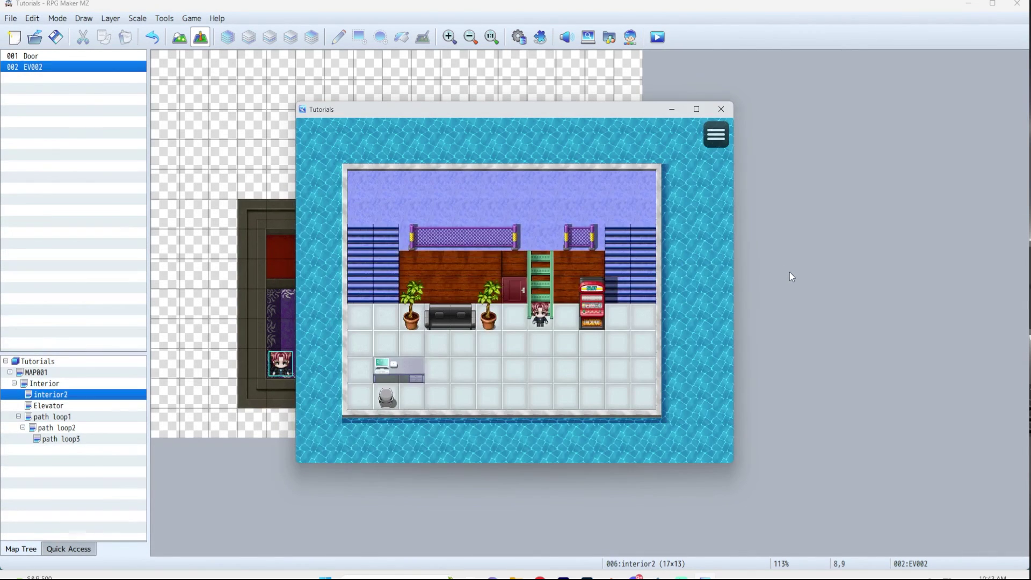
key(Down)
key(Left)
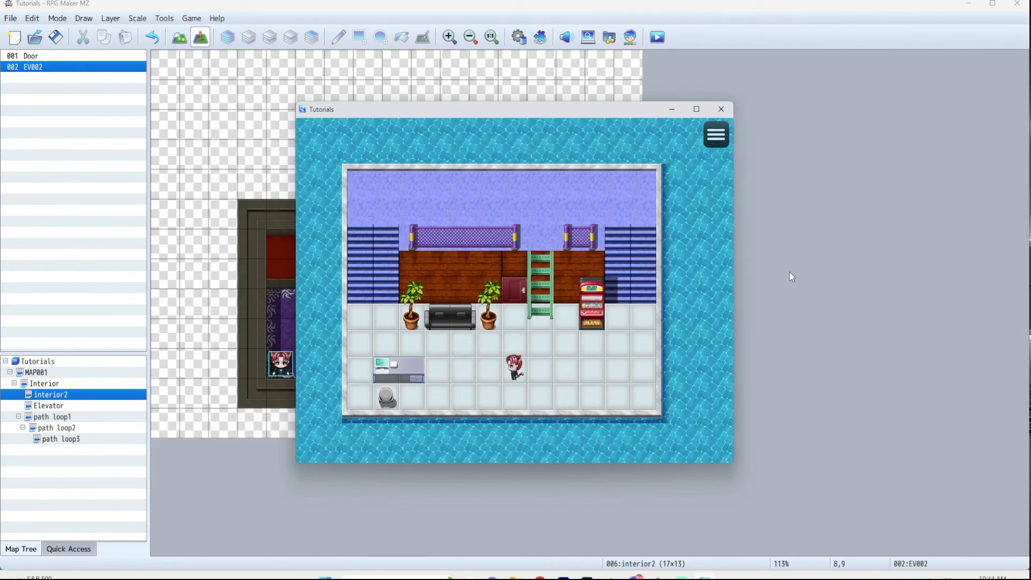
key(Up)
key(Right)
key(Right)
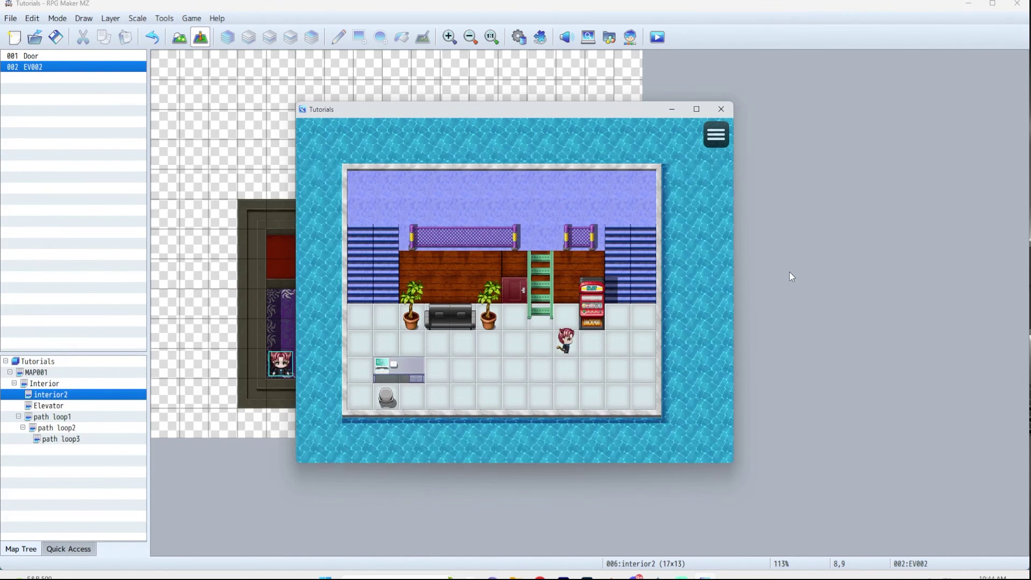